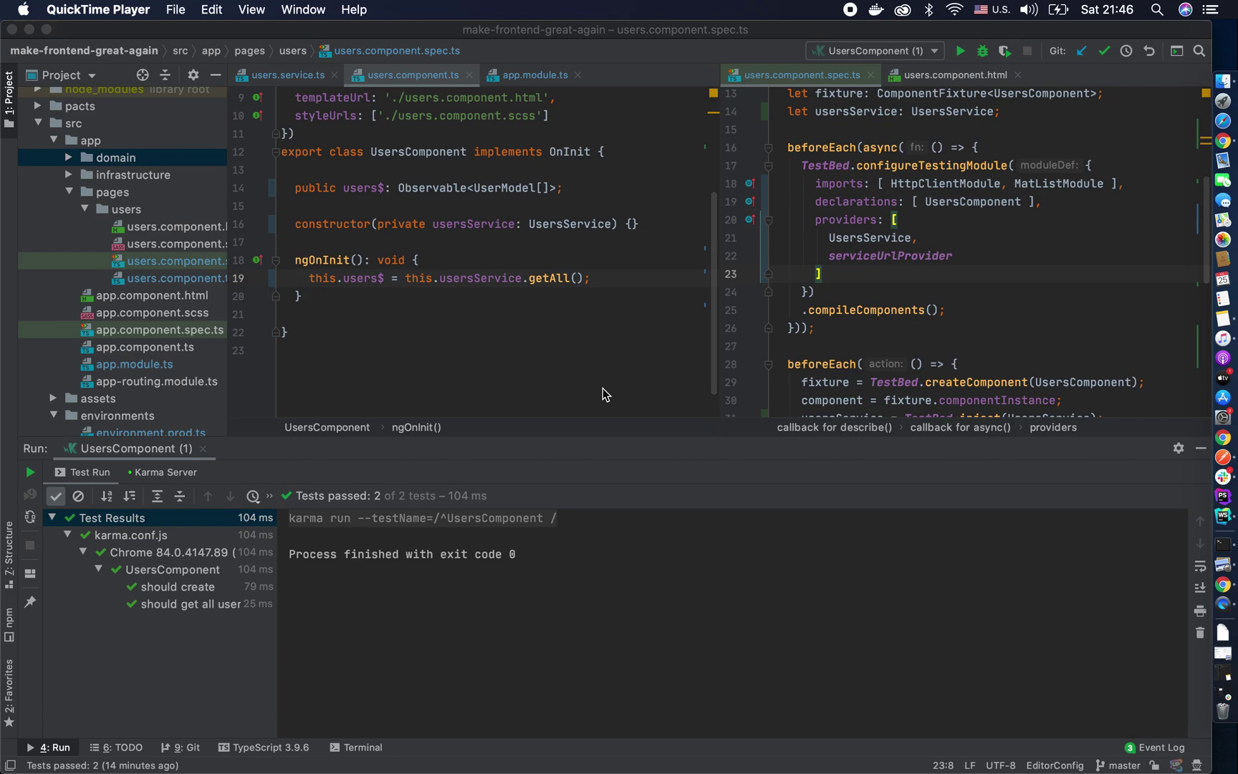
Review the spec's testing-module imports and providers and the component's getAll() call
double_click(579, 228)
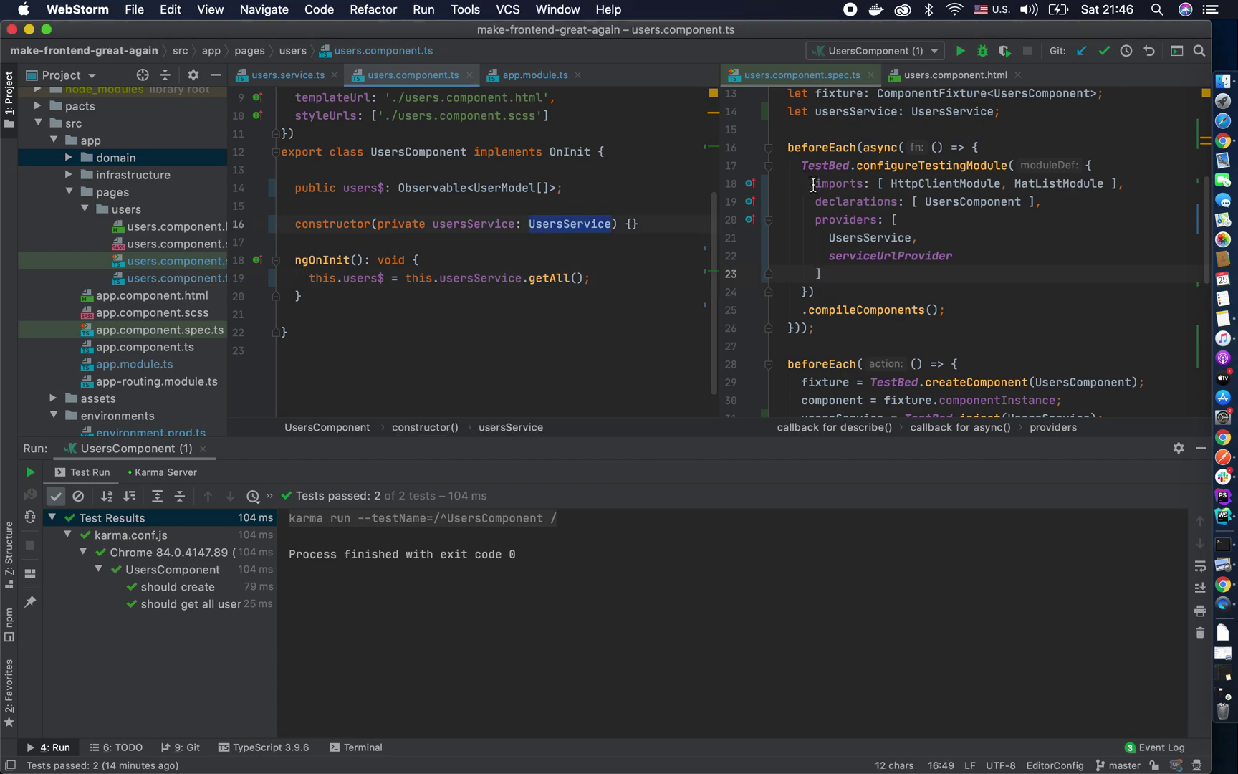
left_click_drag(813, 183, 827, 282)
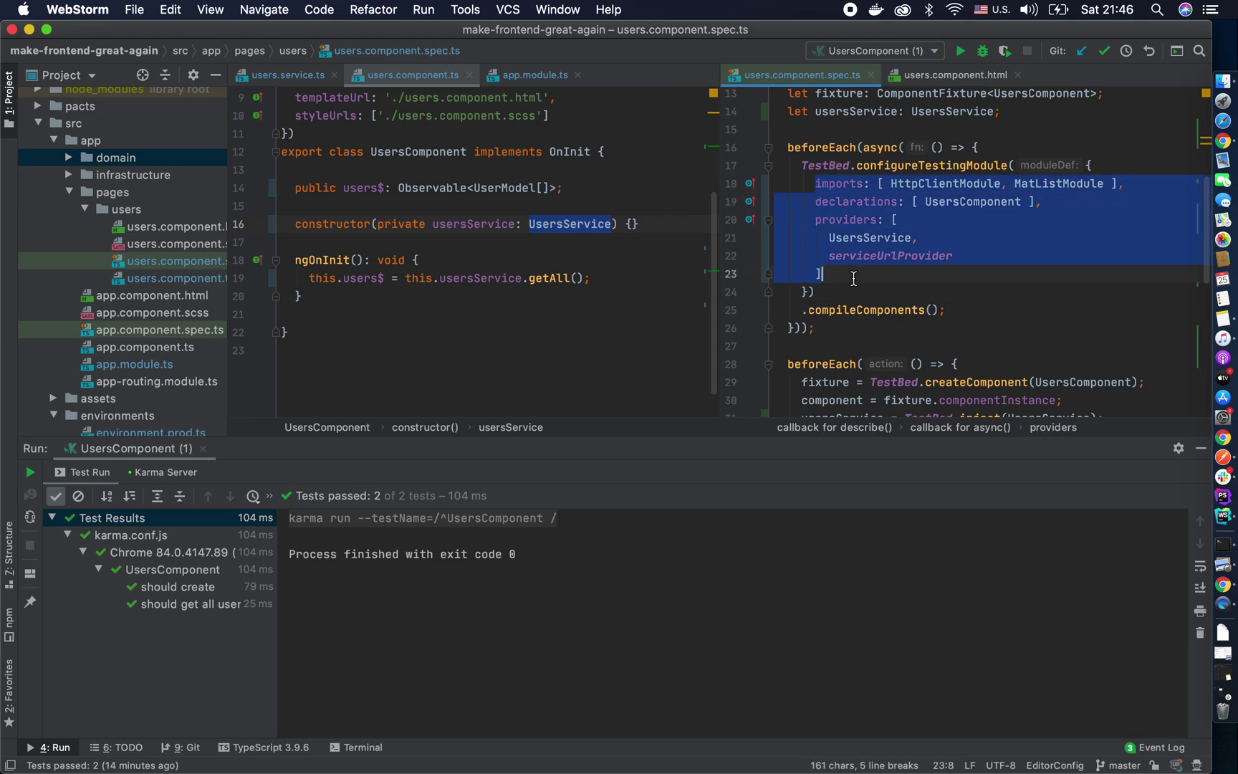
left_click(857, 278)
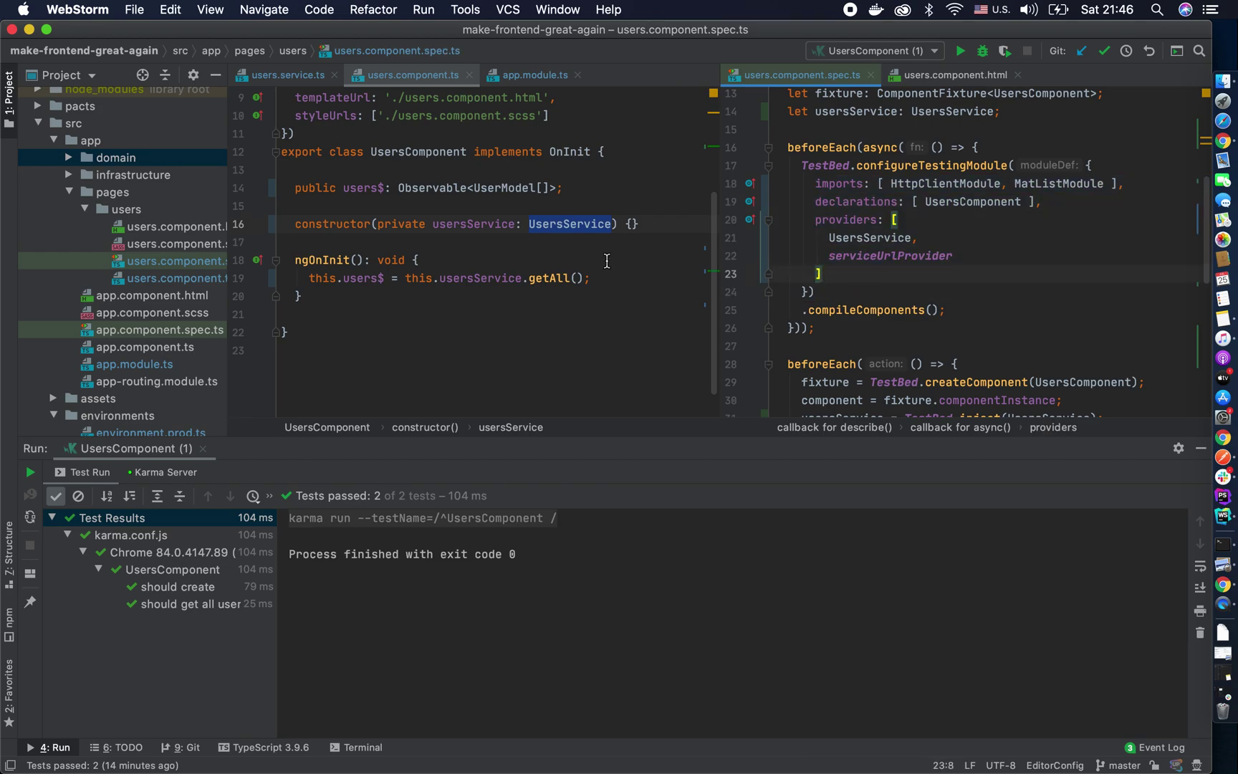
left_click_drag(405, 278, 591, 277)
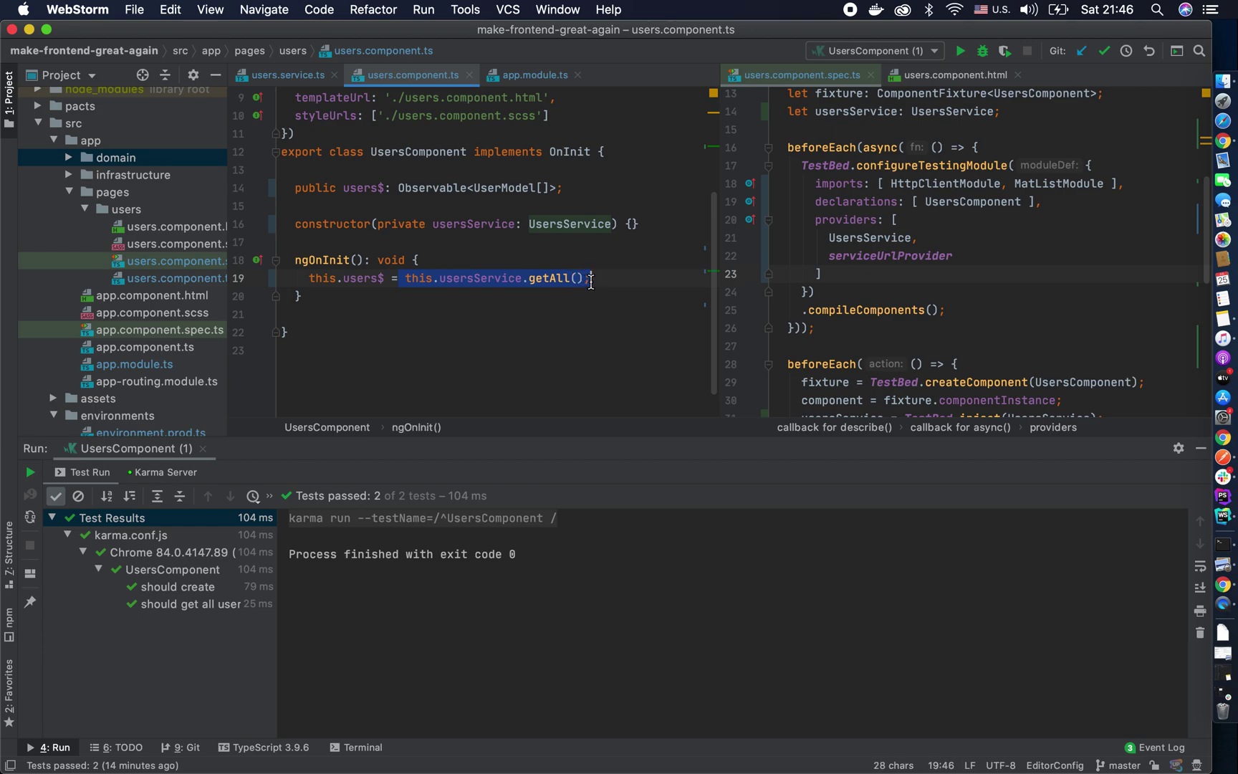
left_click(882, 287)
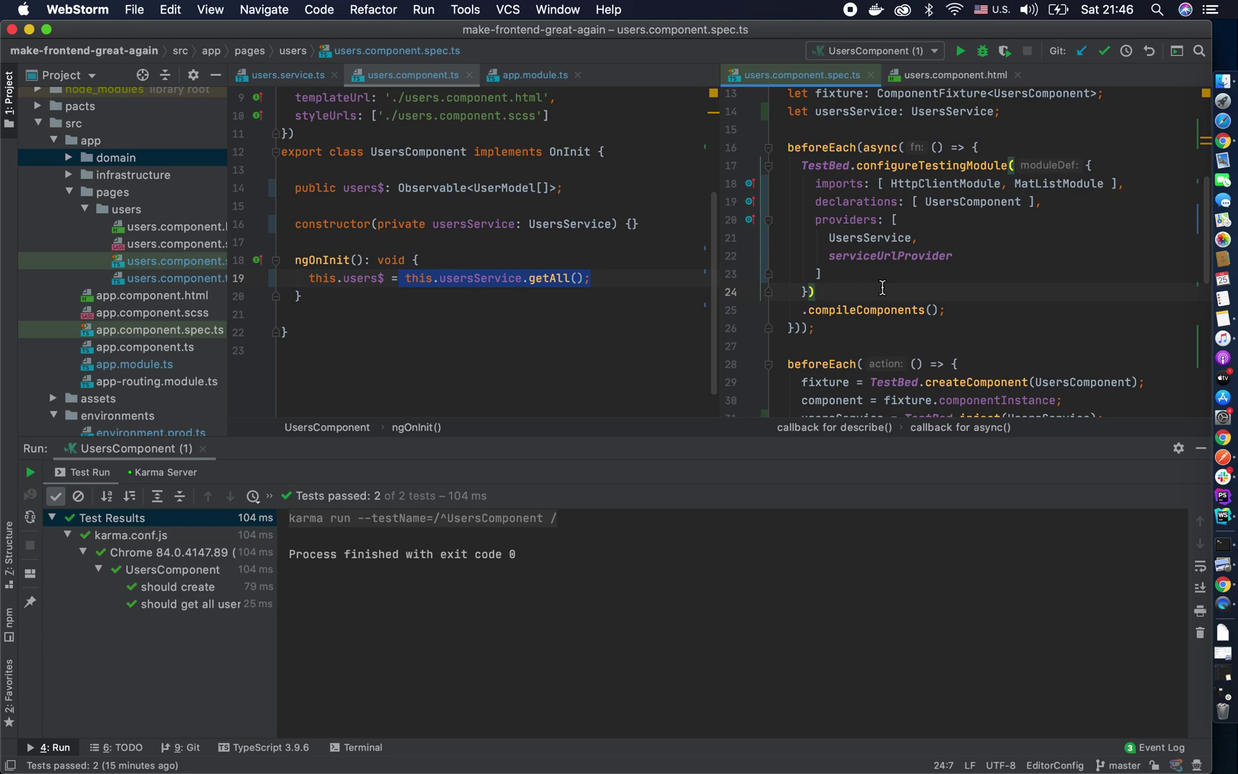
double_click(917, 184)
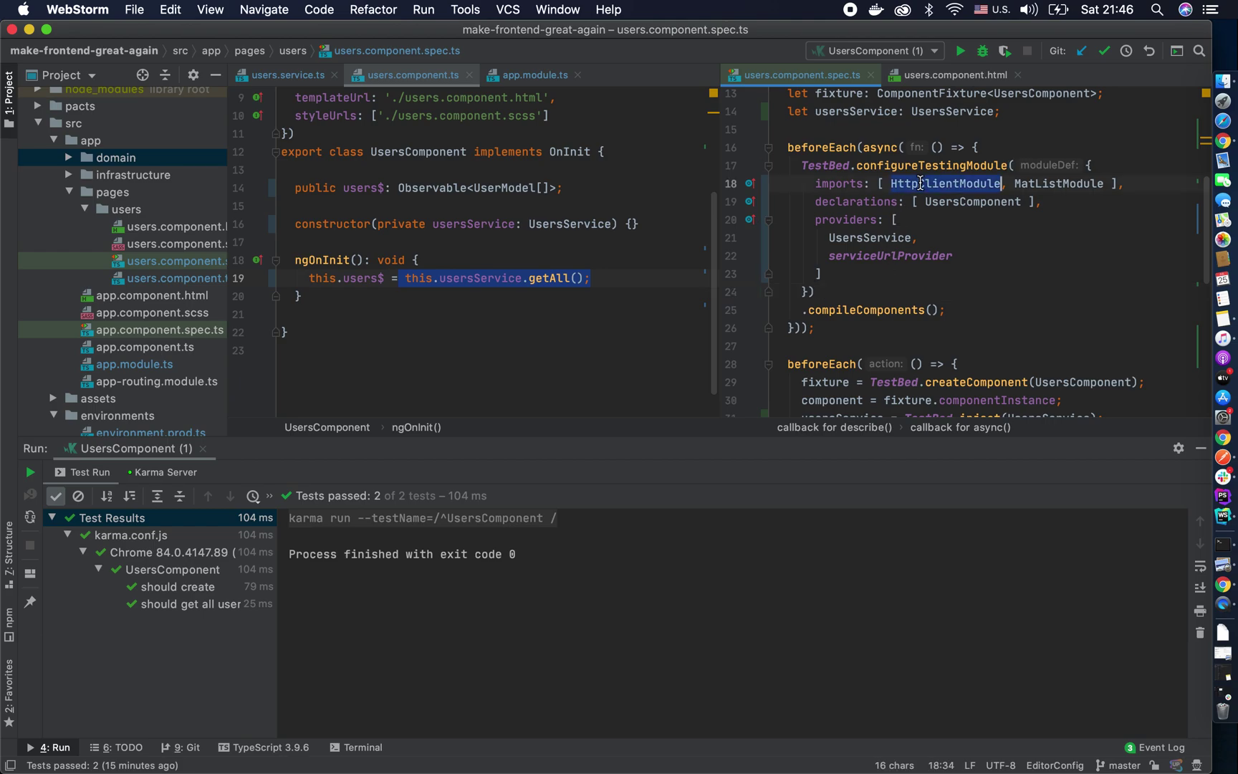
double_click(877, 243)
left_click(884, 257)
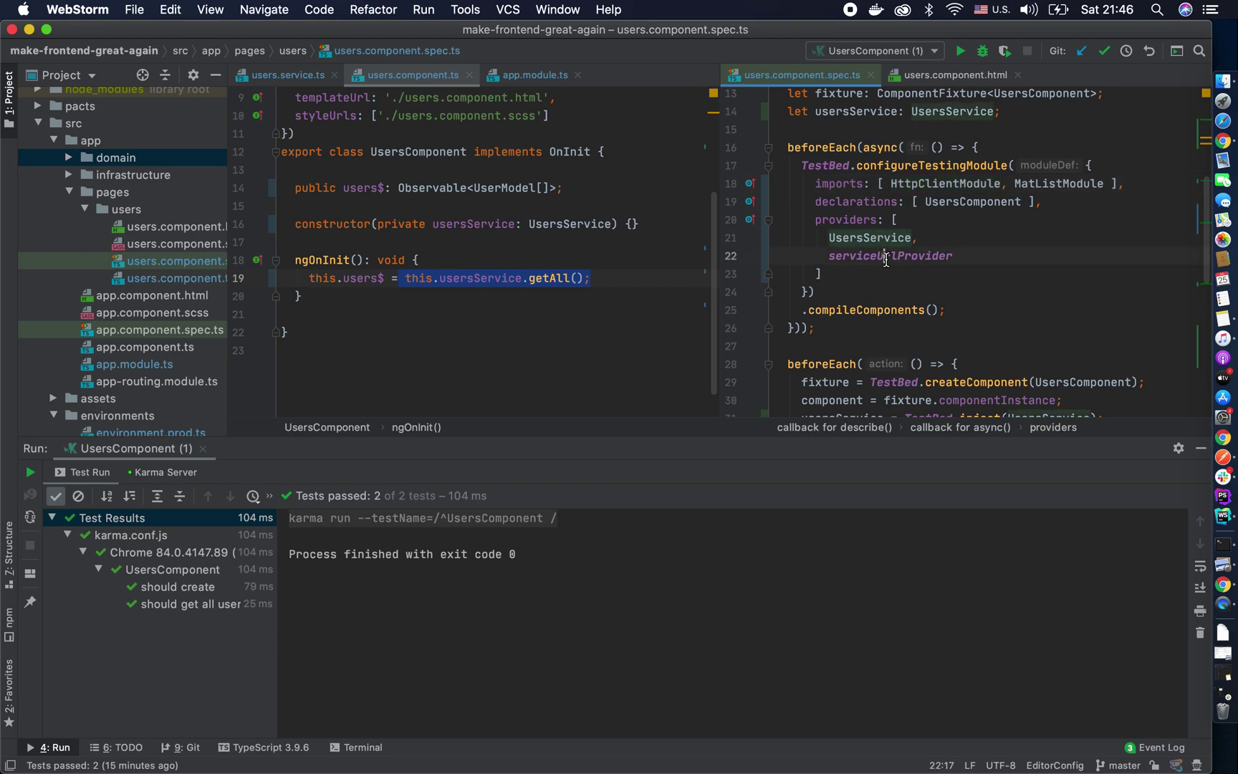
left_click(886, 277)
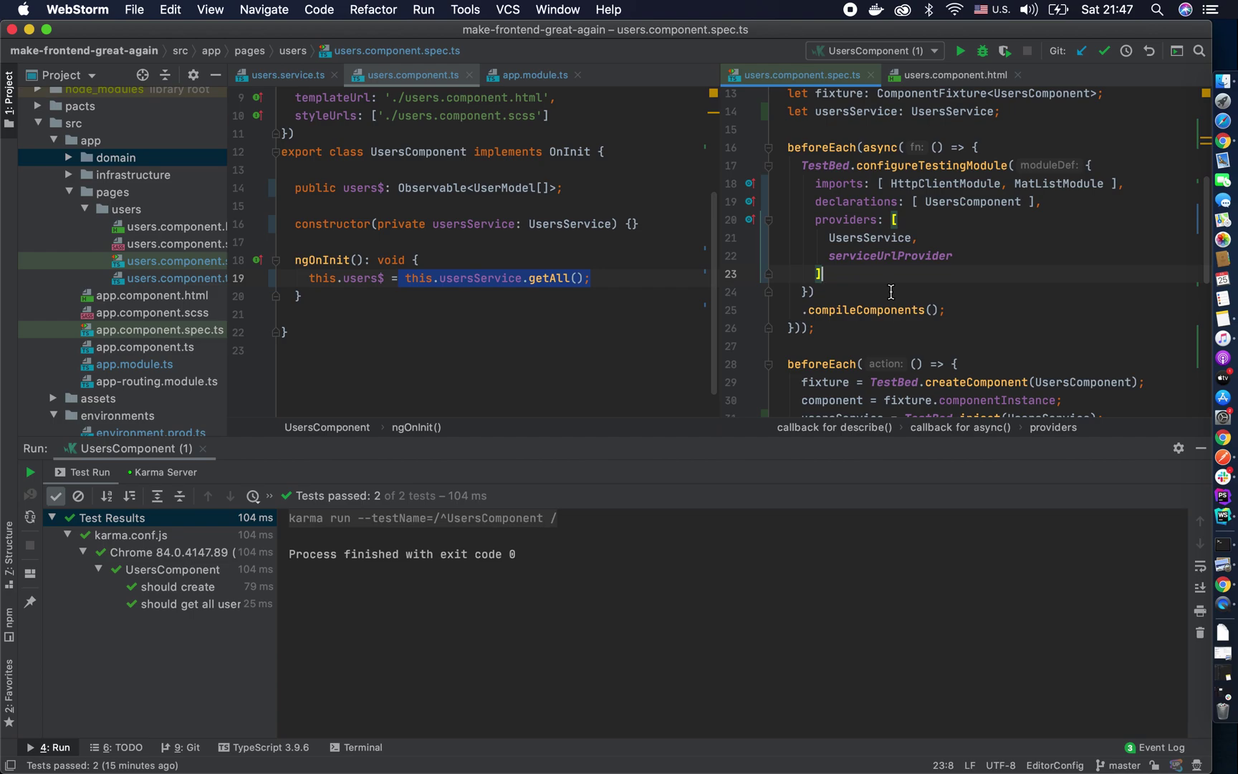
Inspect the UsersService type injected in the component constructor
left_click(584, 279)
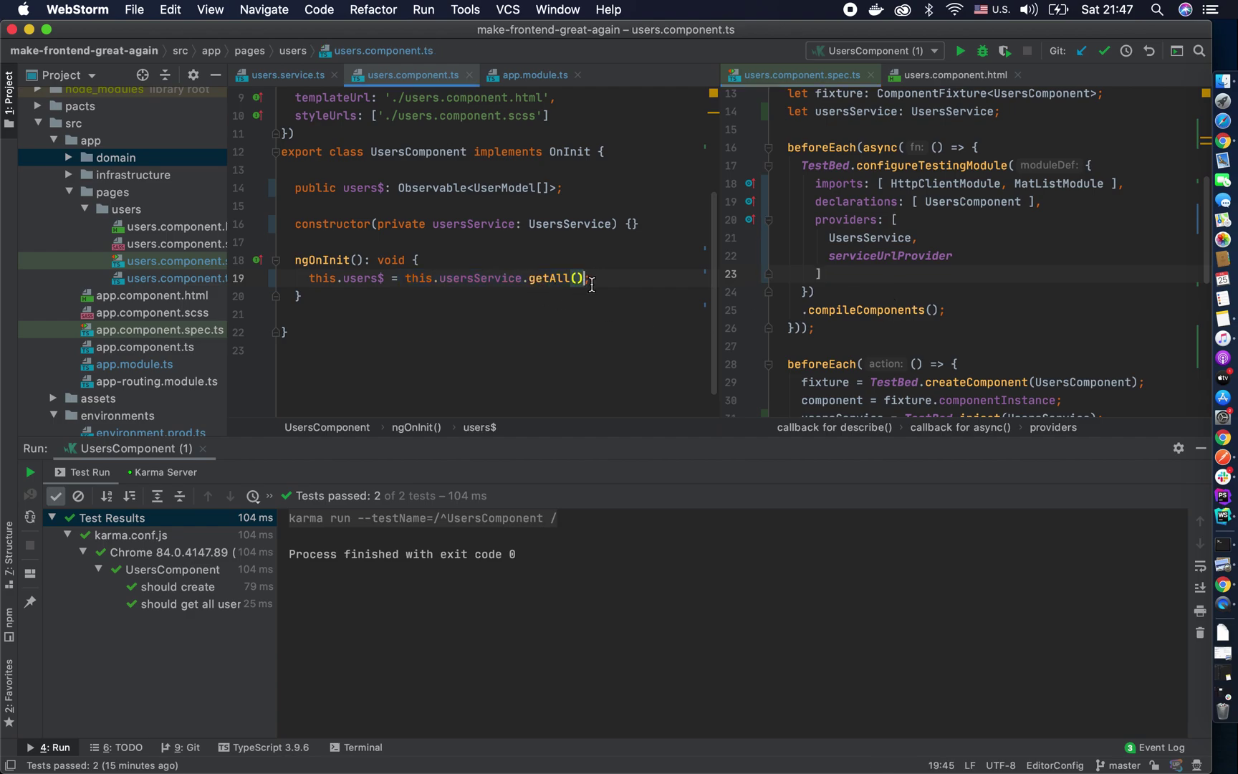
type(";")
key("Up")
double_click(576, 224)
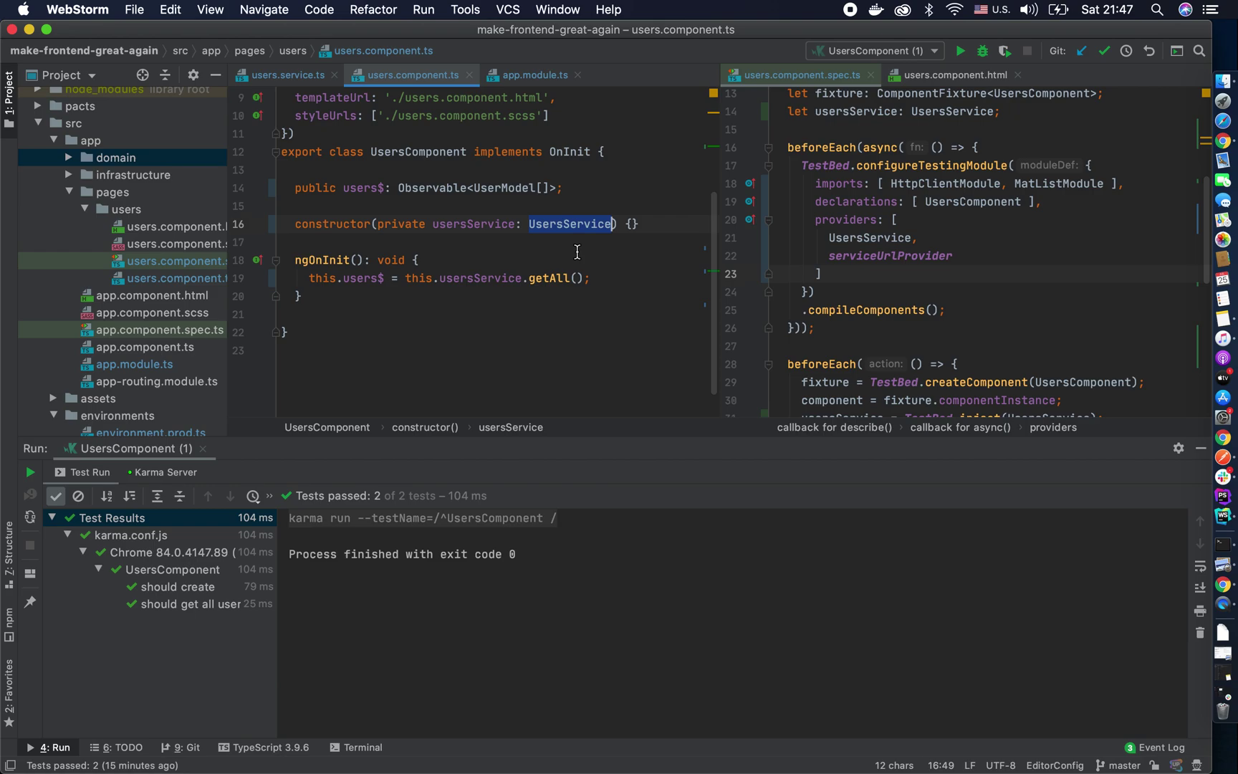
left_click(483, 170)
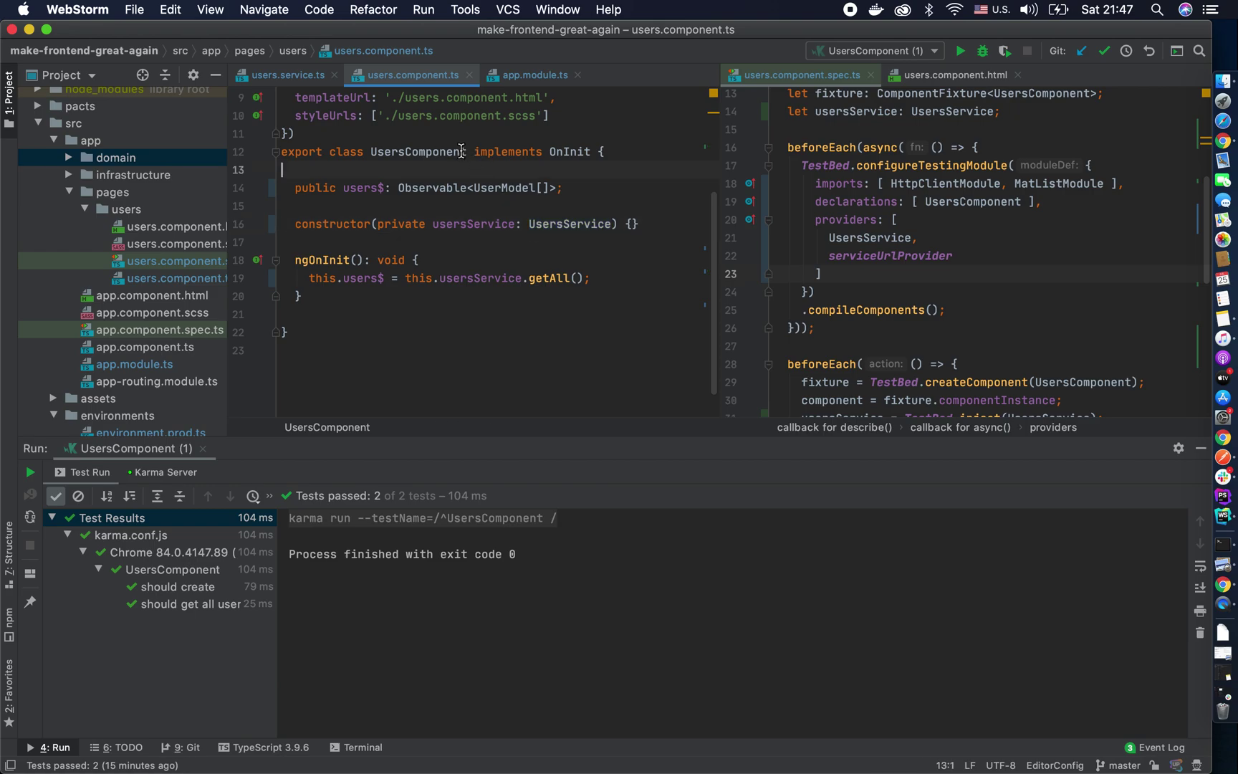
double_click(572, 226)
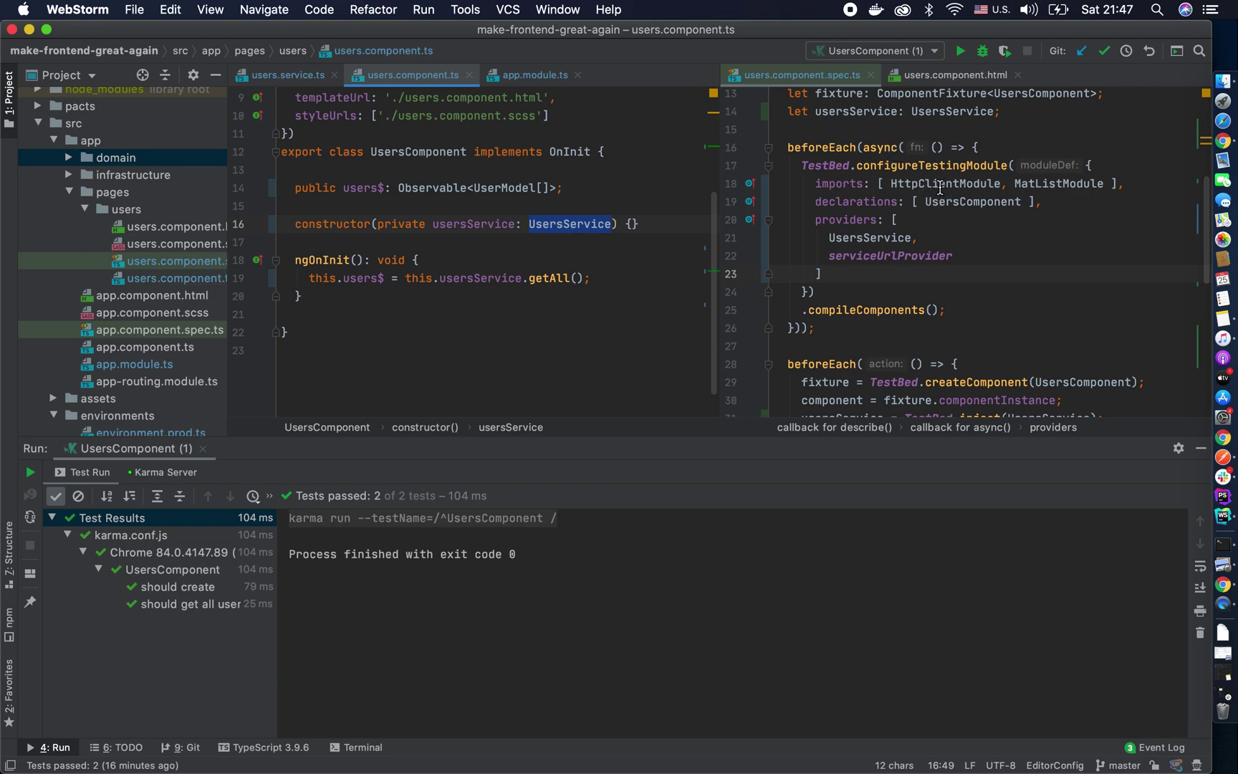
Check HttpClientModule's docs, then delete it from the spec imports, leaving MatListModule
left_click(938, 183)
double_click(938, 183)
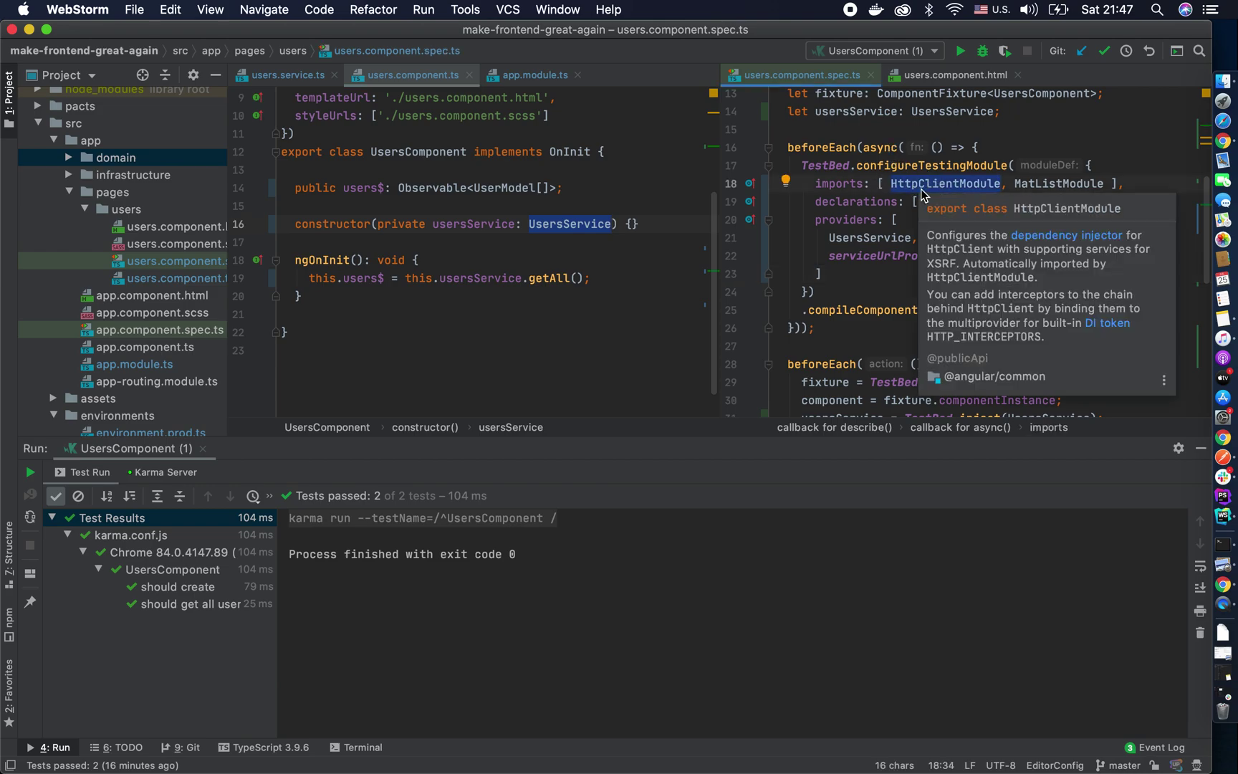
left_click(896, 220)
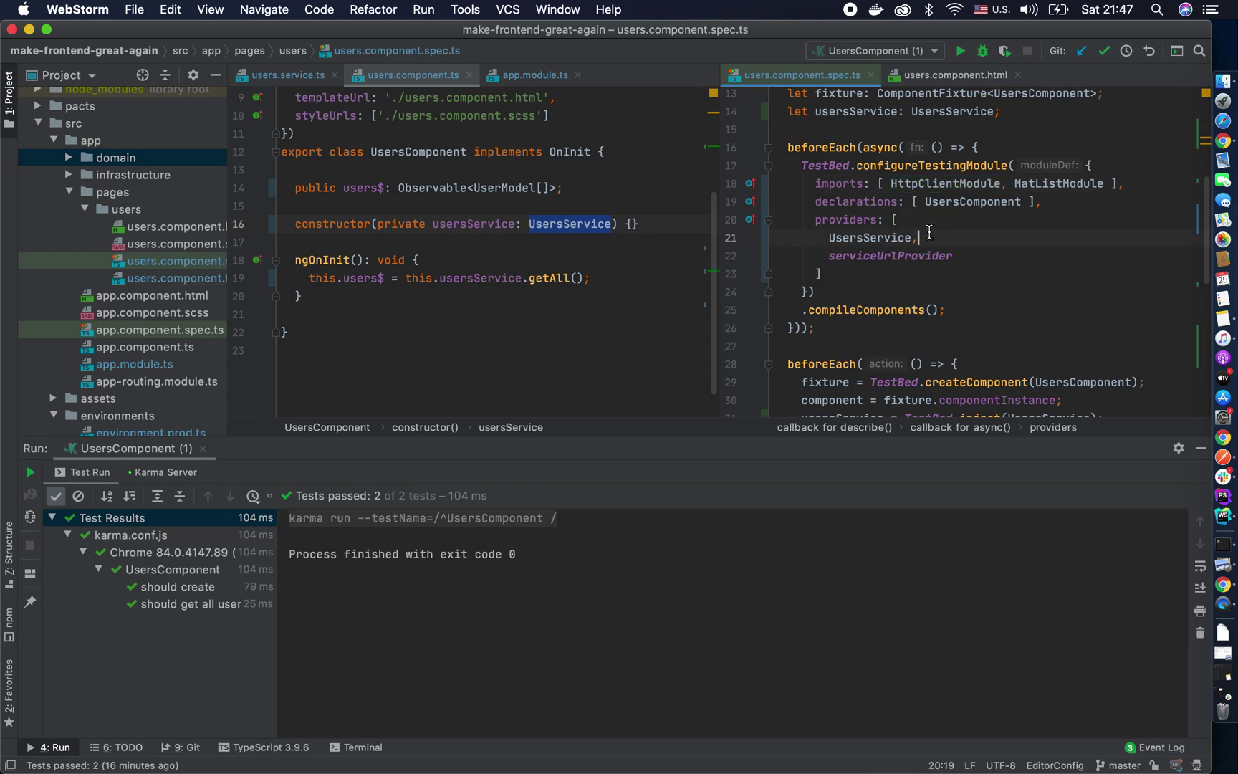
left_click(962, 256)
left_click(964, 286)
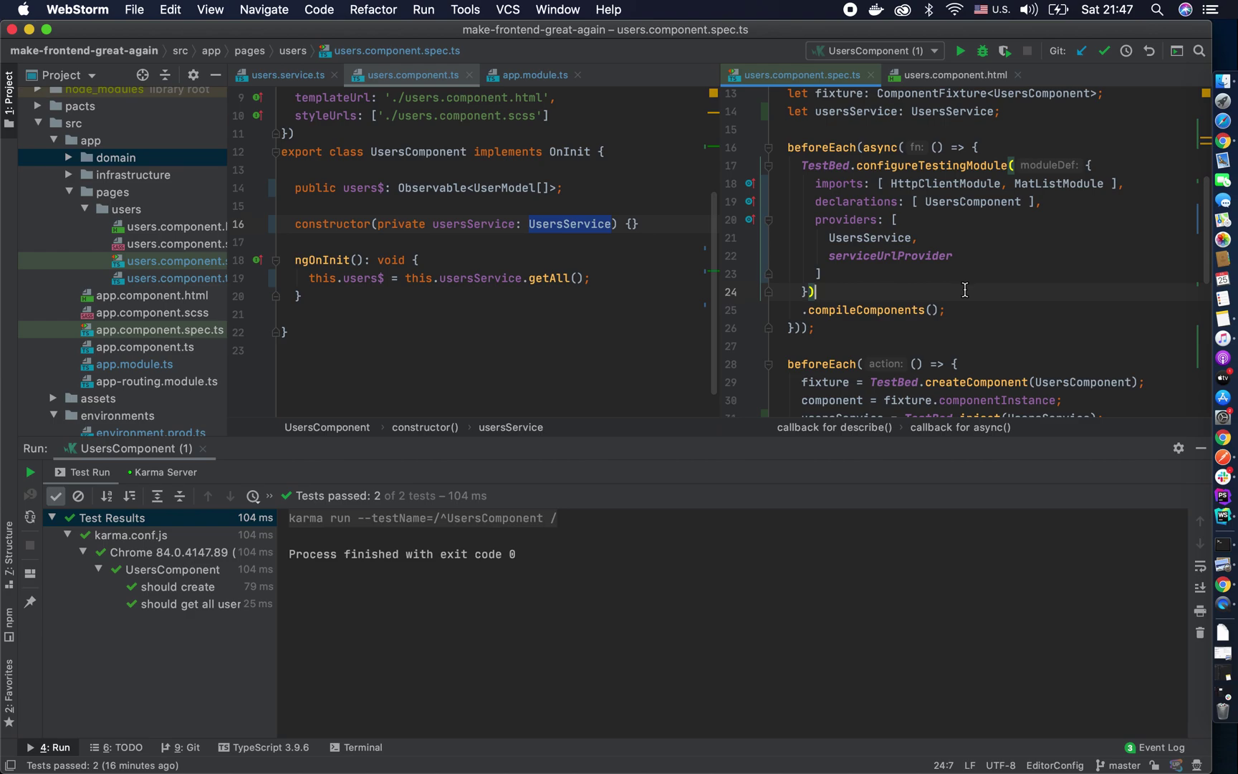
left_click(965, 223)
double_click(1002, 183)
mouse_move(973, 202)
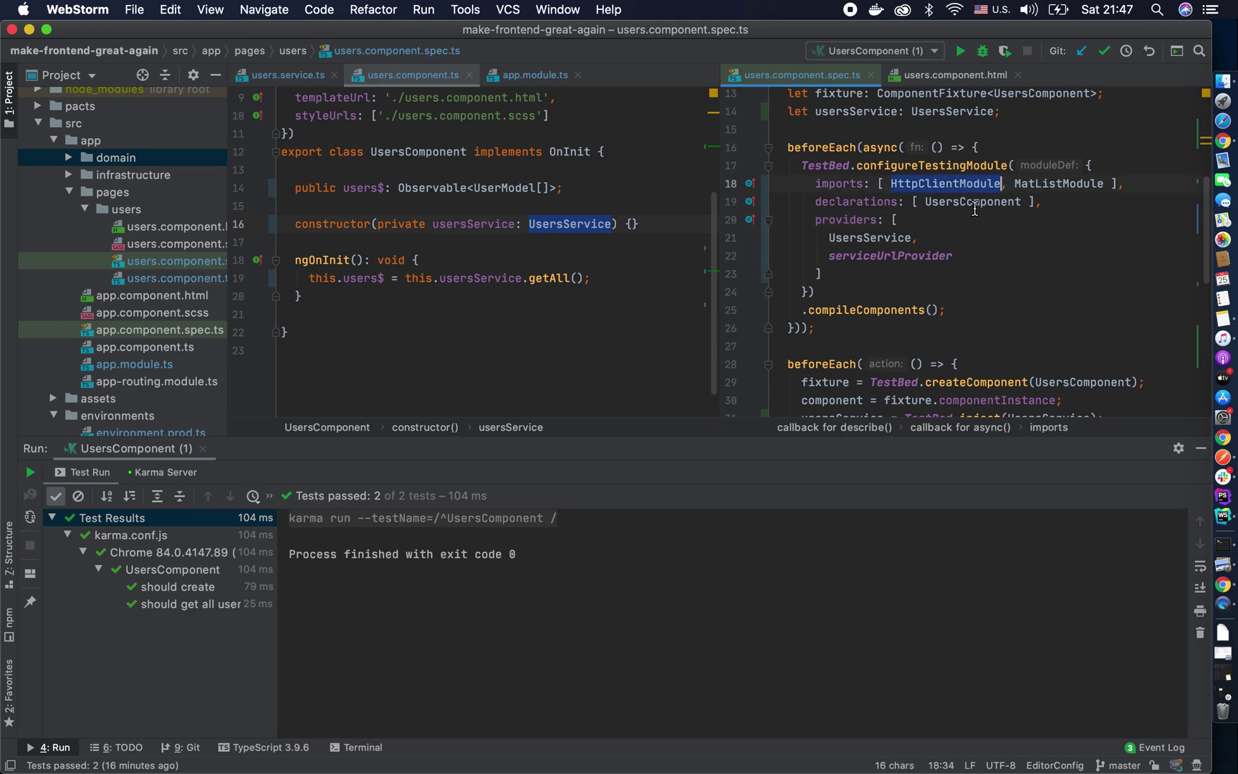
key("Delete")
key("Delete")
key("Delete")
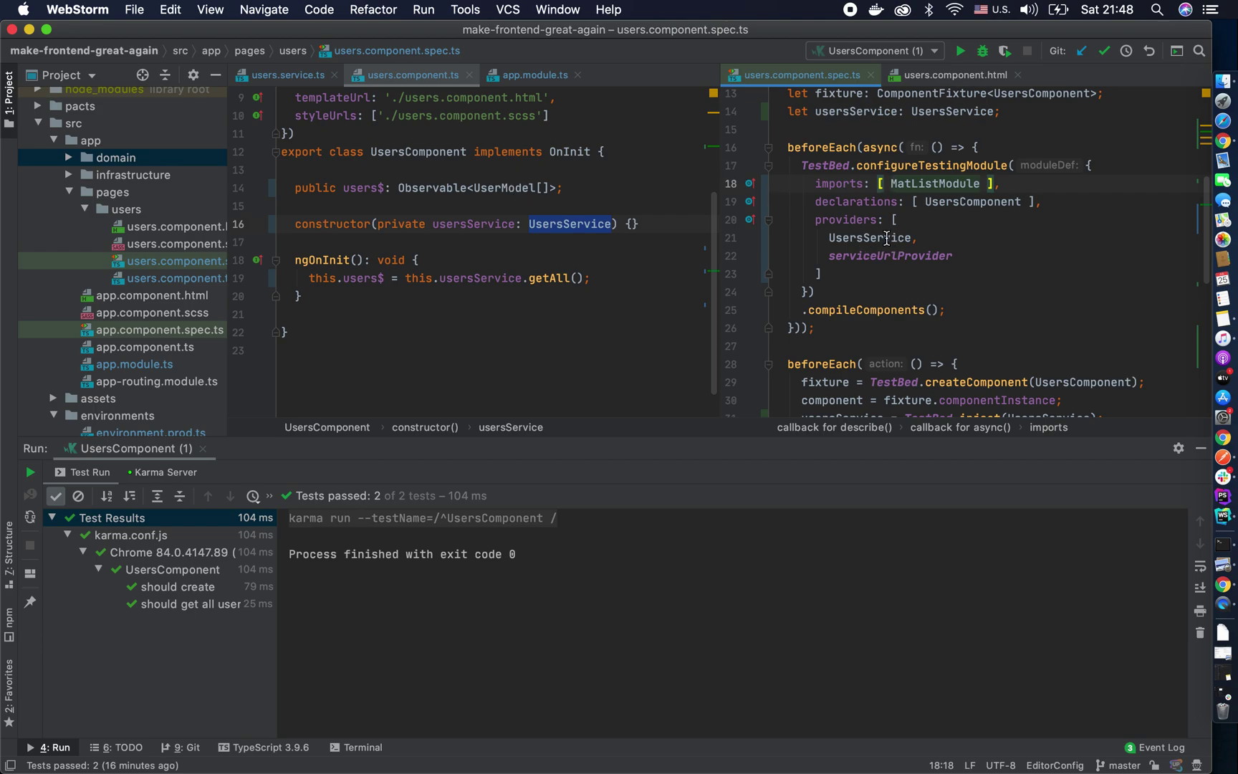
Replace 'UsersService, serviceUrlProvider' with { provide: 'UsersService', useValue: { } }
left_click_drag(829, 236, 960, 257)
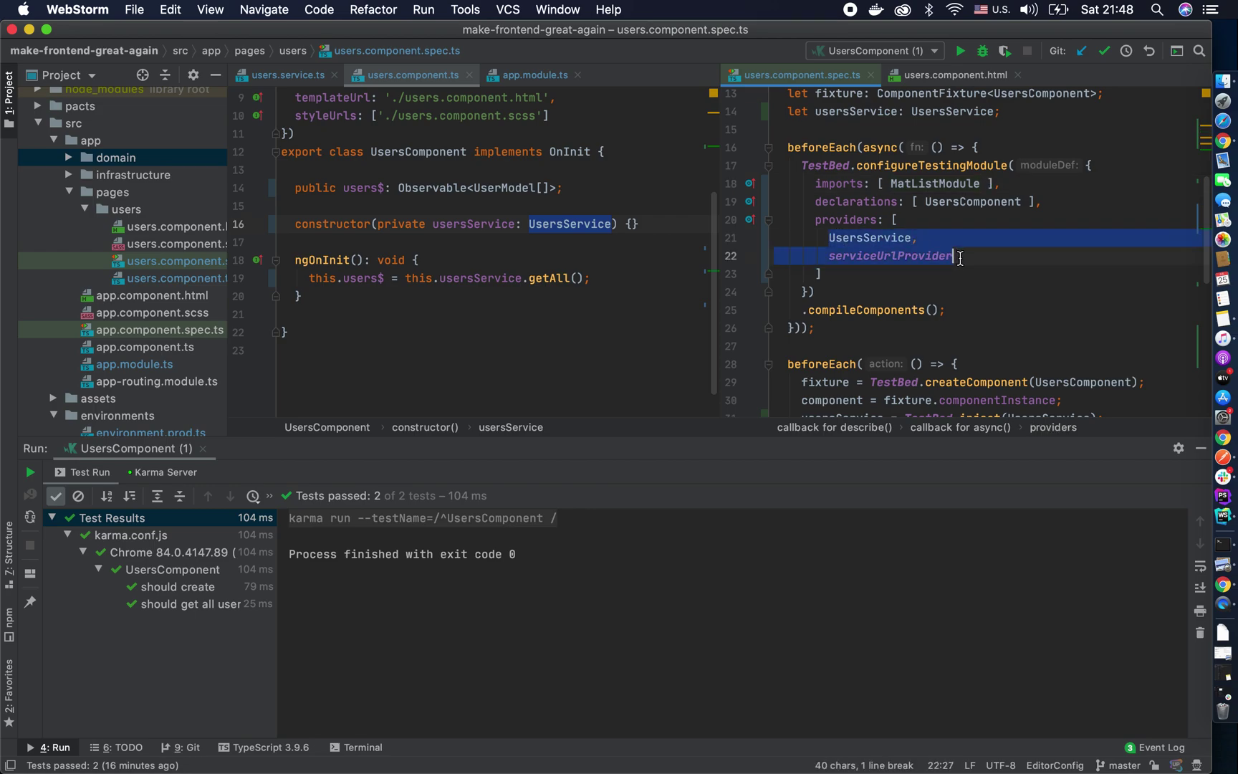
key("BackSpace")
type("{")
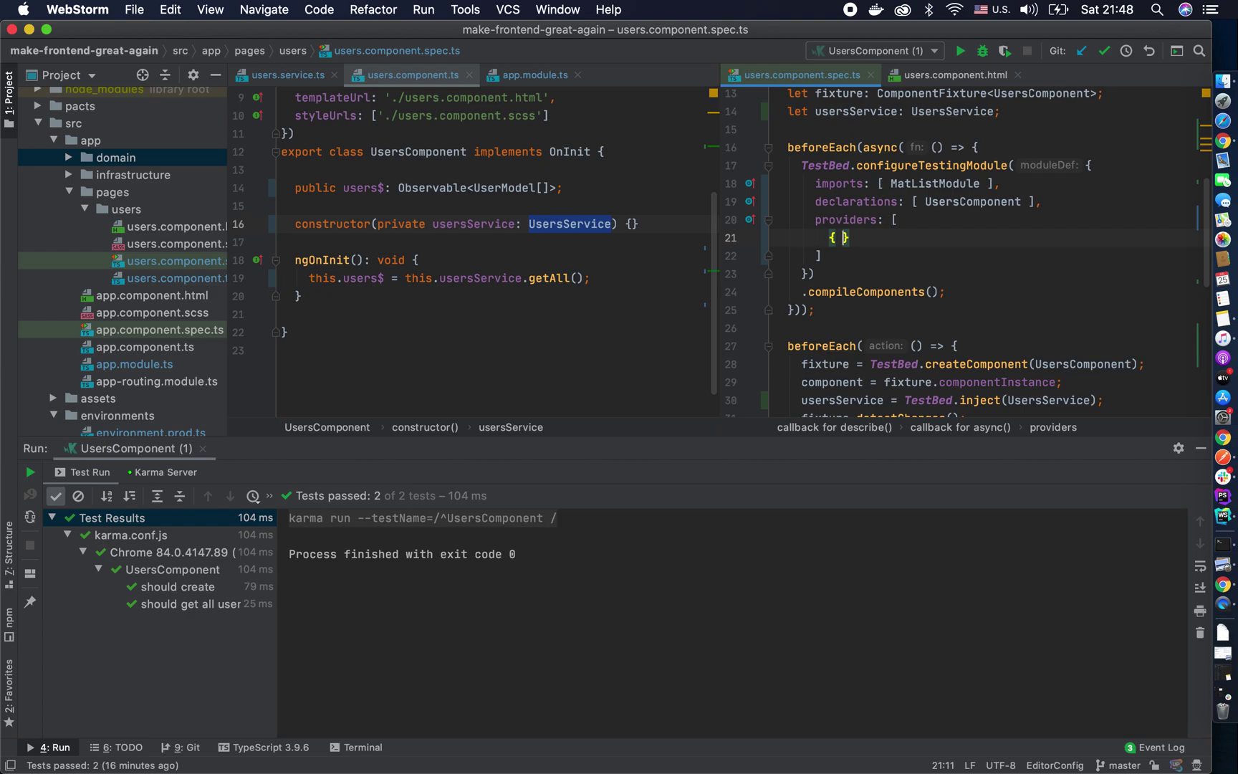
type(" p")
type("rovide: ")
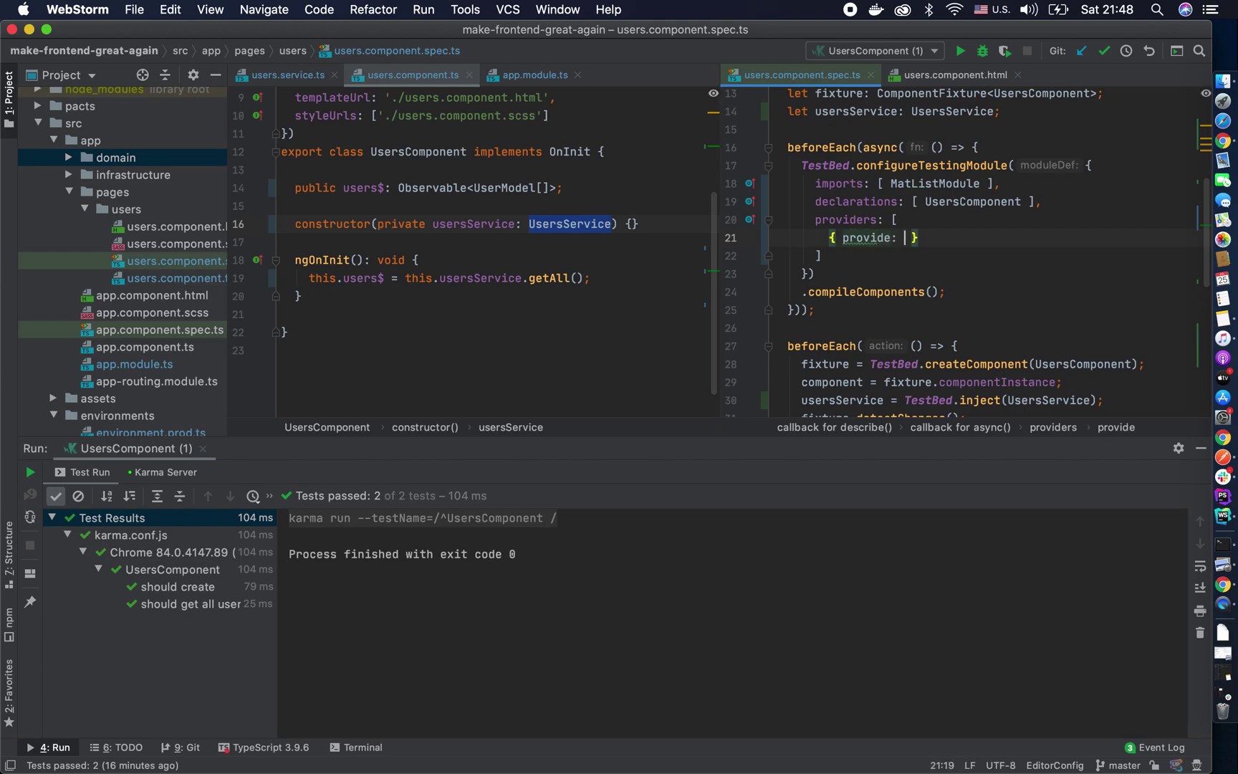
type("'")
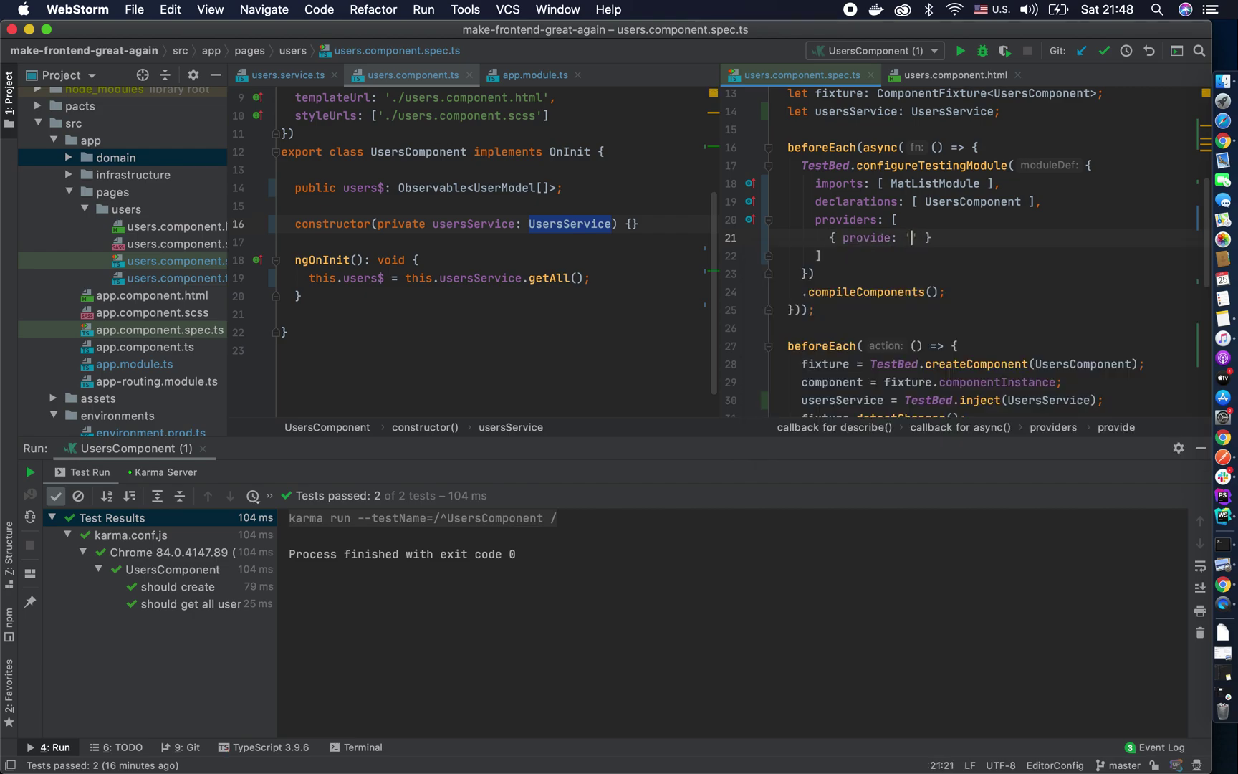
type("UsersSer")
type("vice', ")
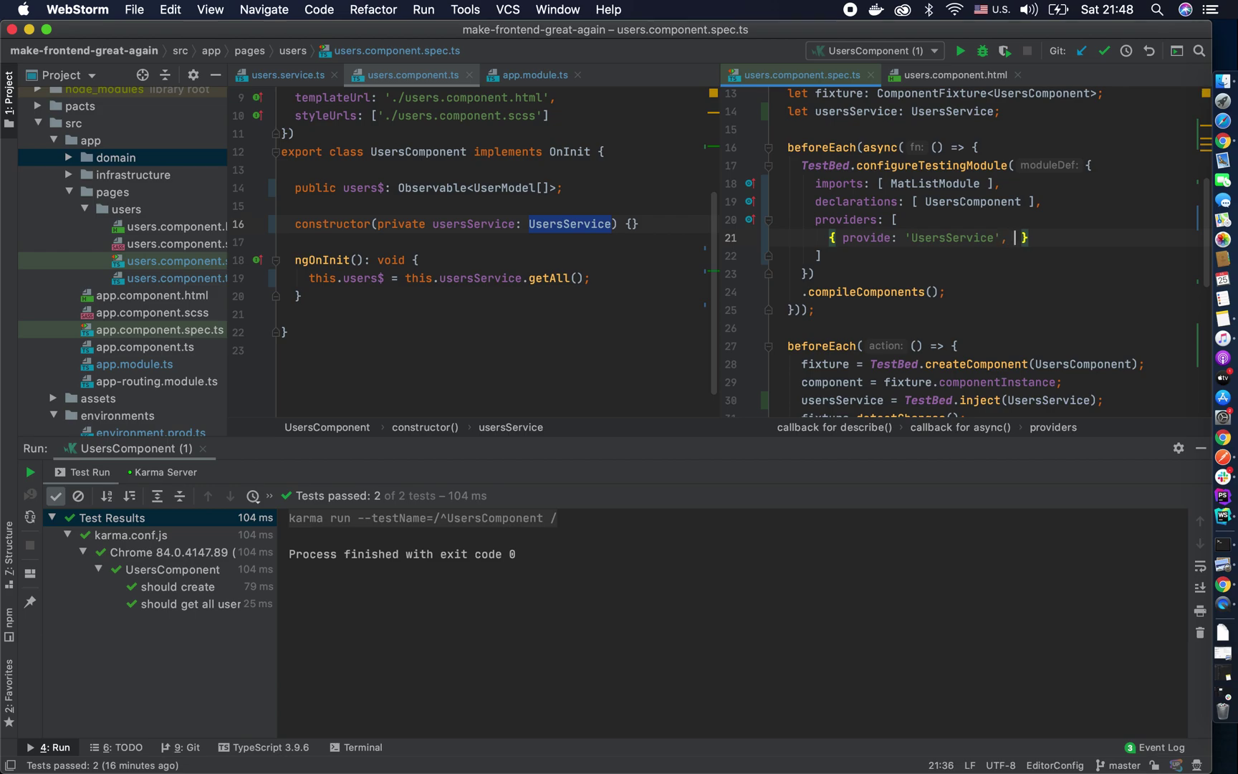
type("us")
type("eValue: ")
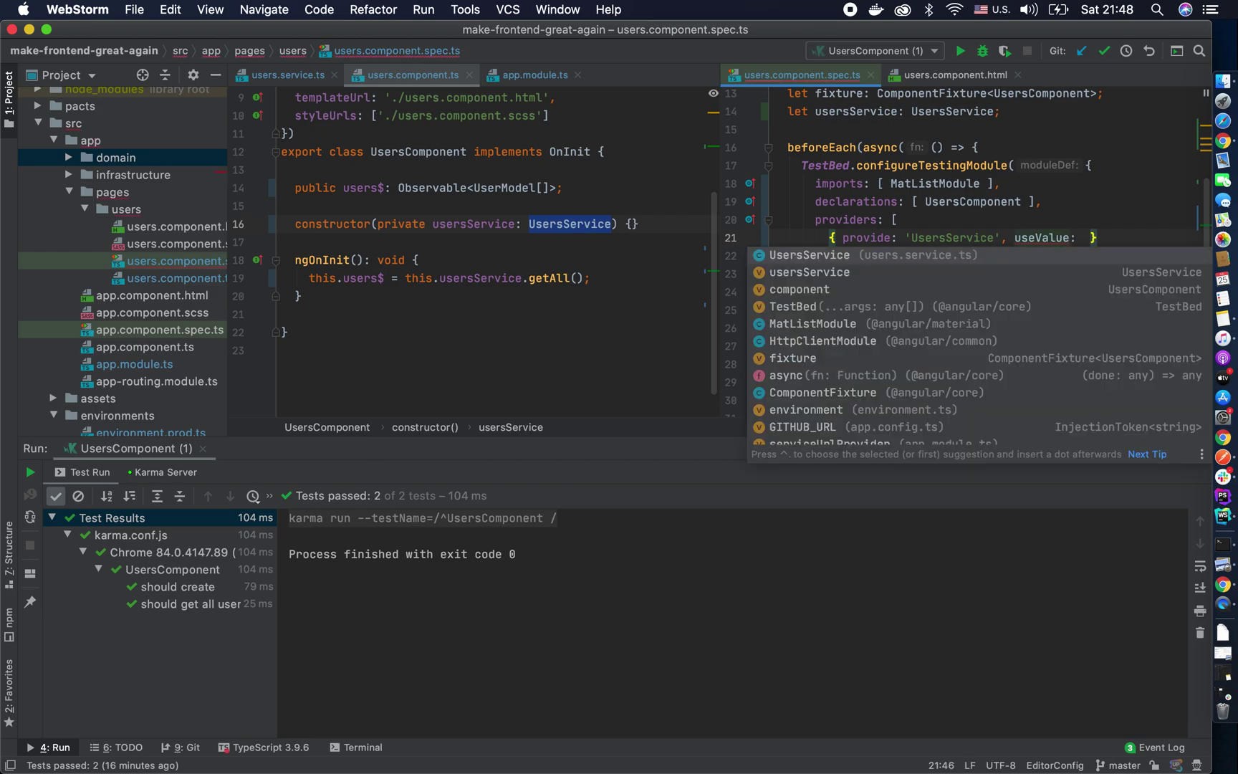
type("{")
key("Return")
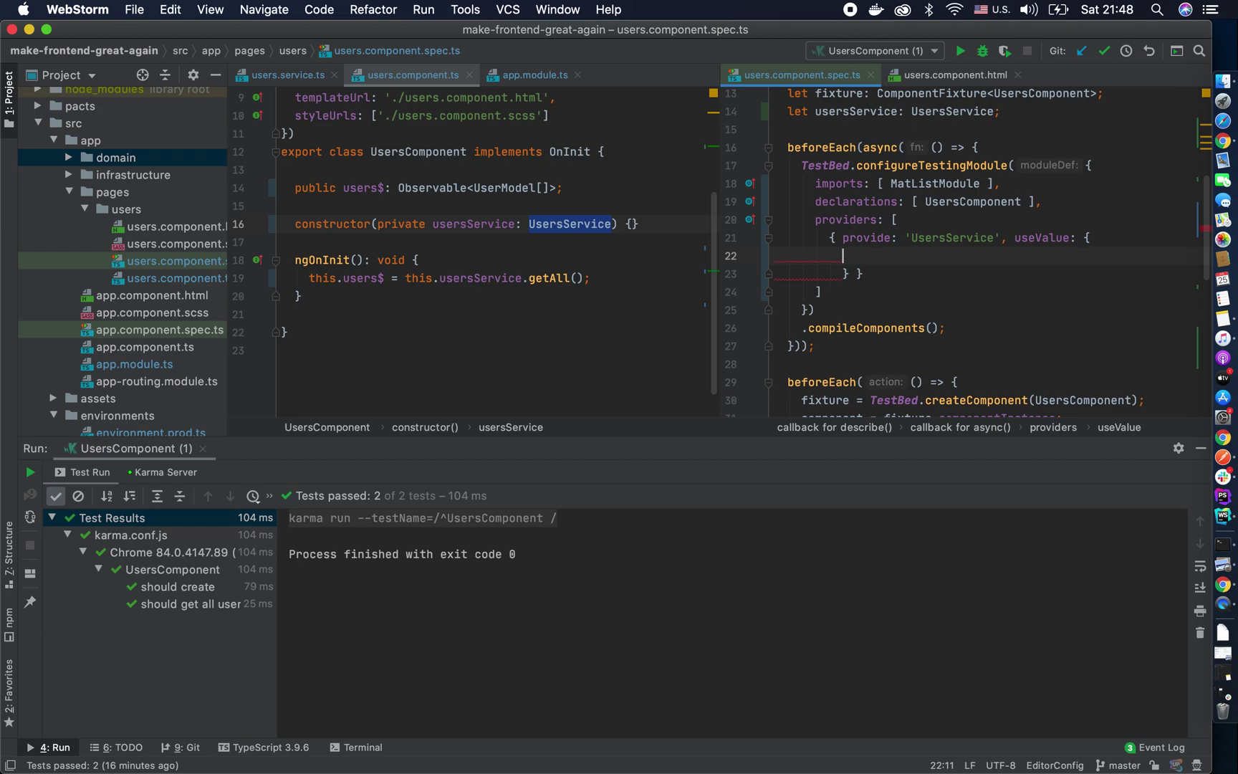
type("getAll")
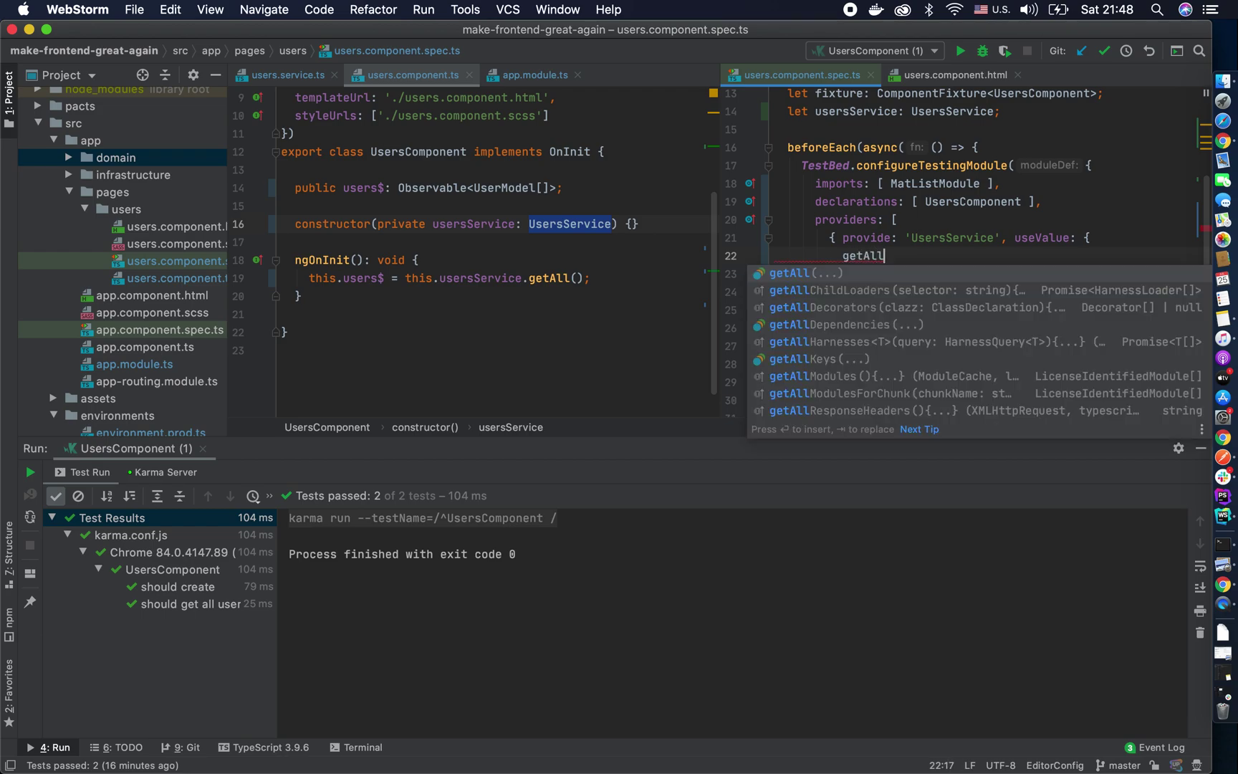
type(": ()")
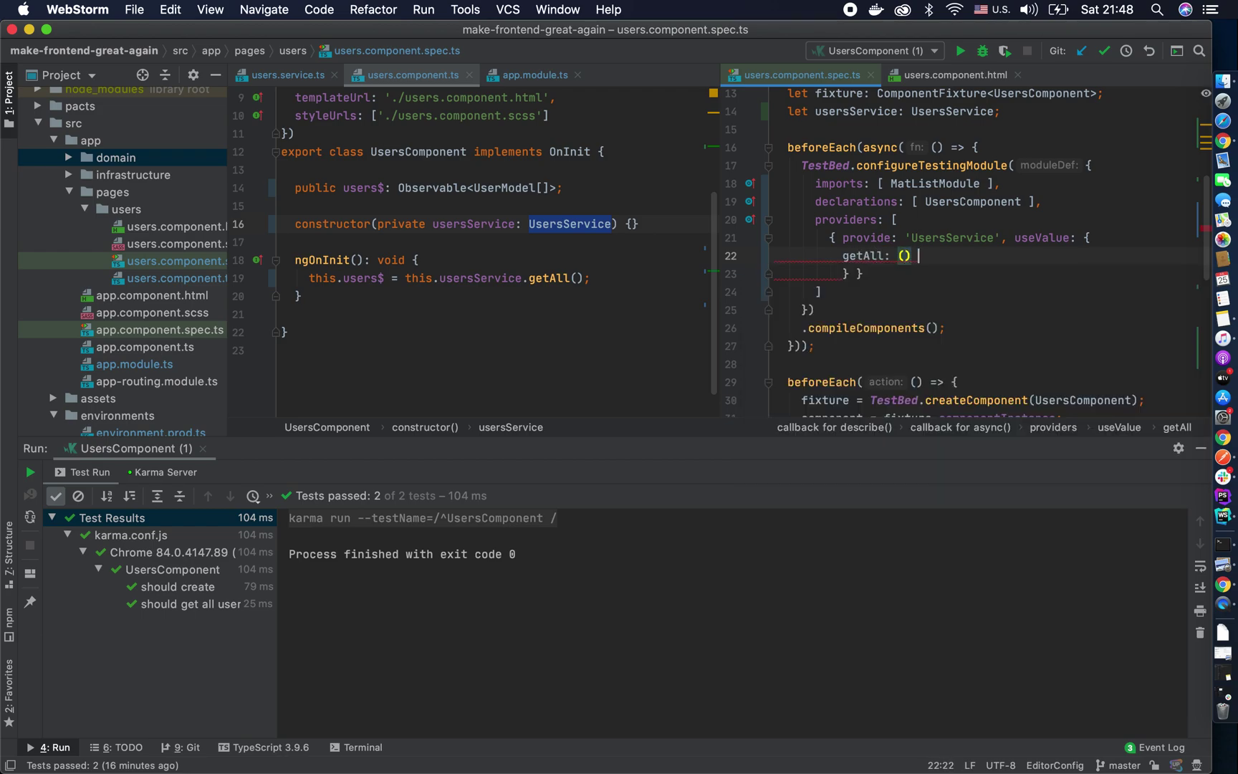
type(" => ")
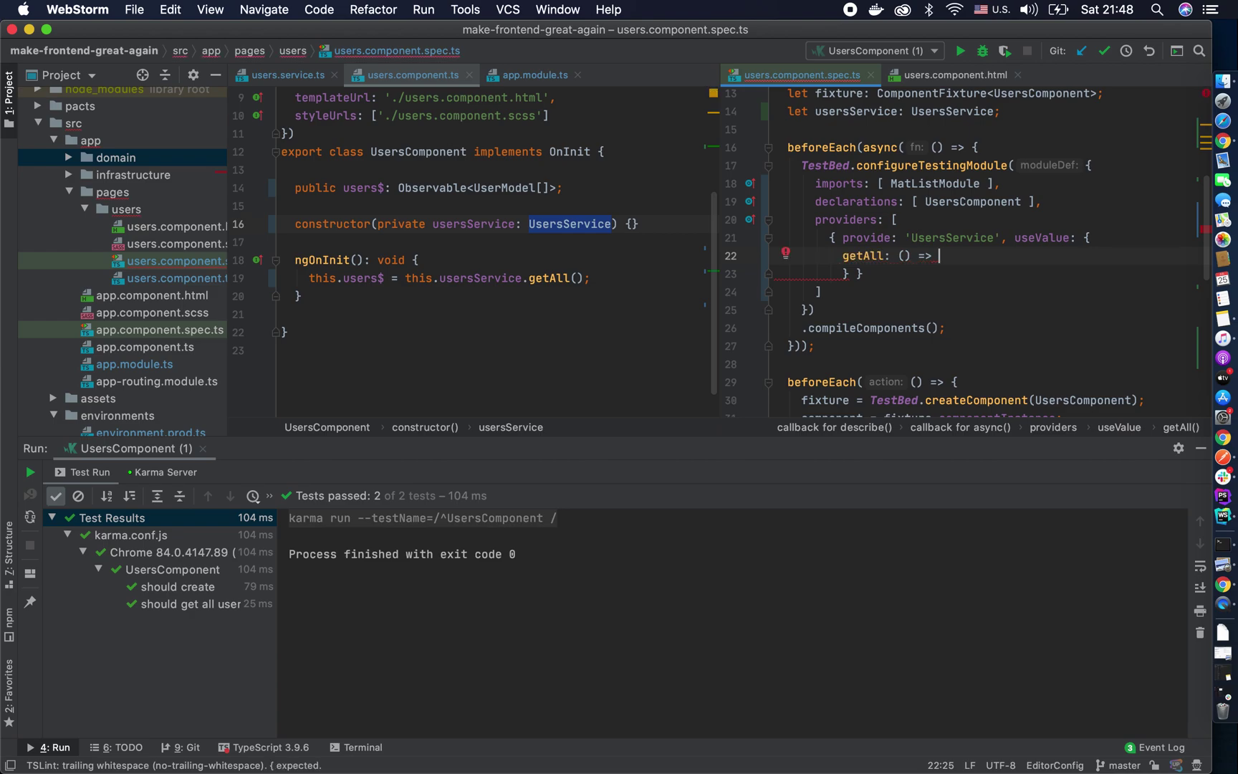
type("of(")
Make the getAll stub return EMPTY instead of of(), importing EMPTY from rxjs
key("alt+Return")
key("Return")
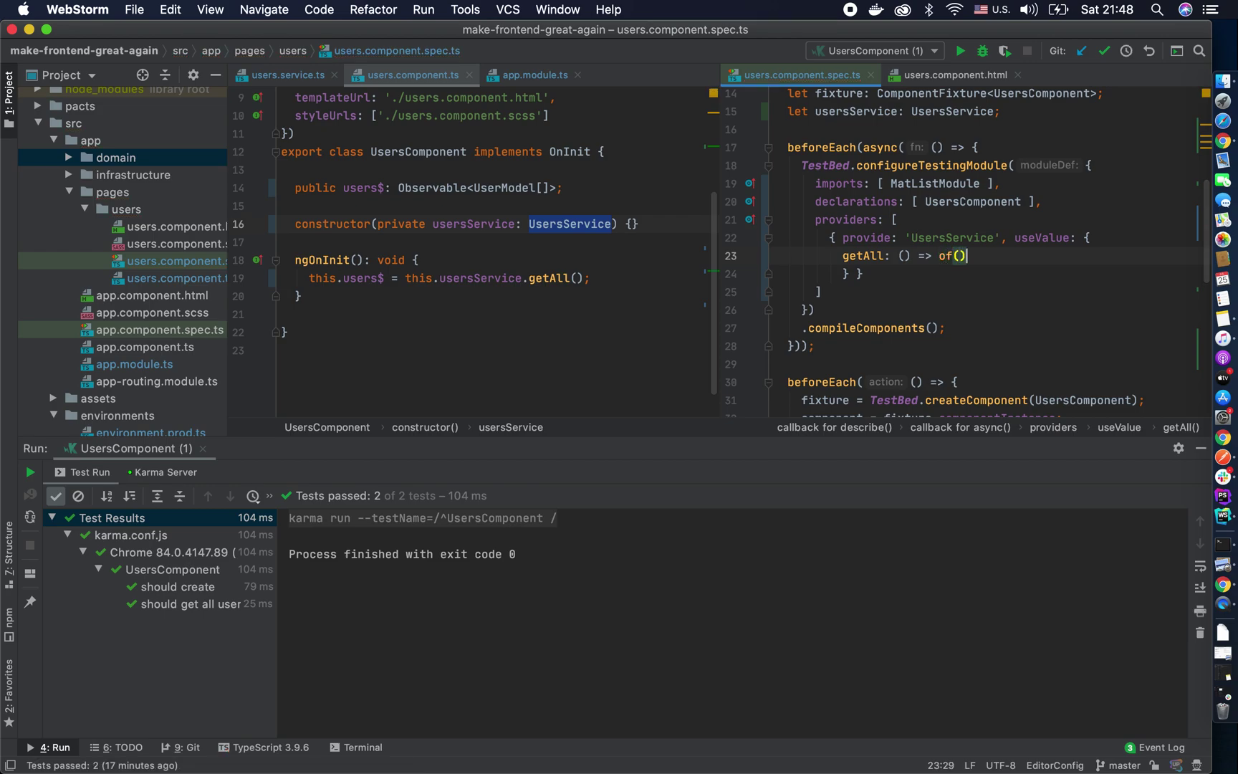
key("BackSpace")
key("BackSpace")
key("BackSpace")
type("EMPTY")
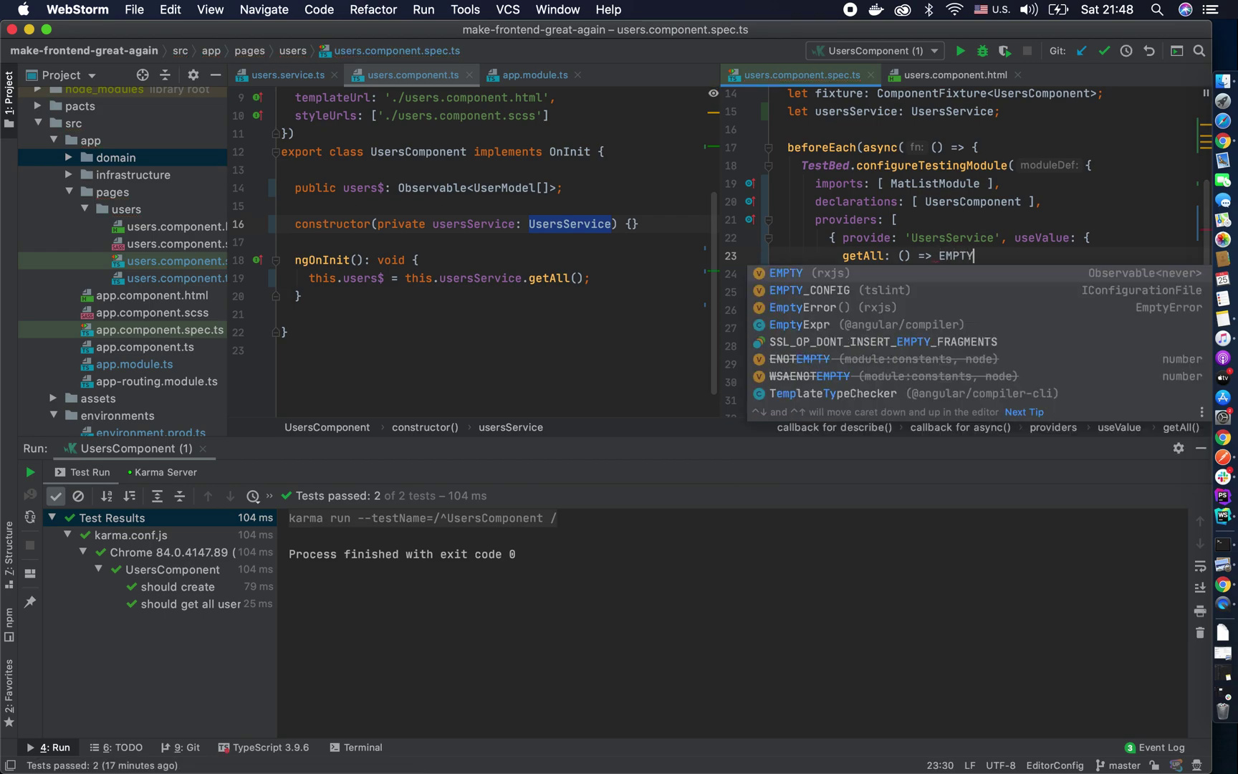
key("Escape")
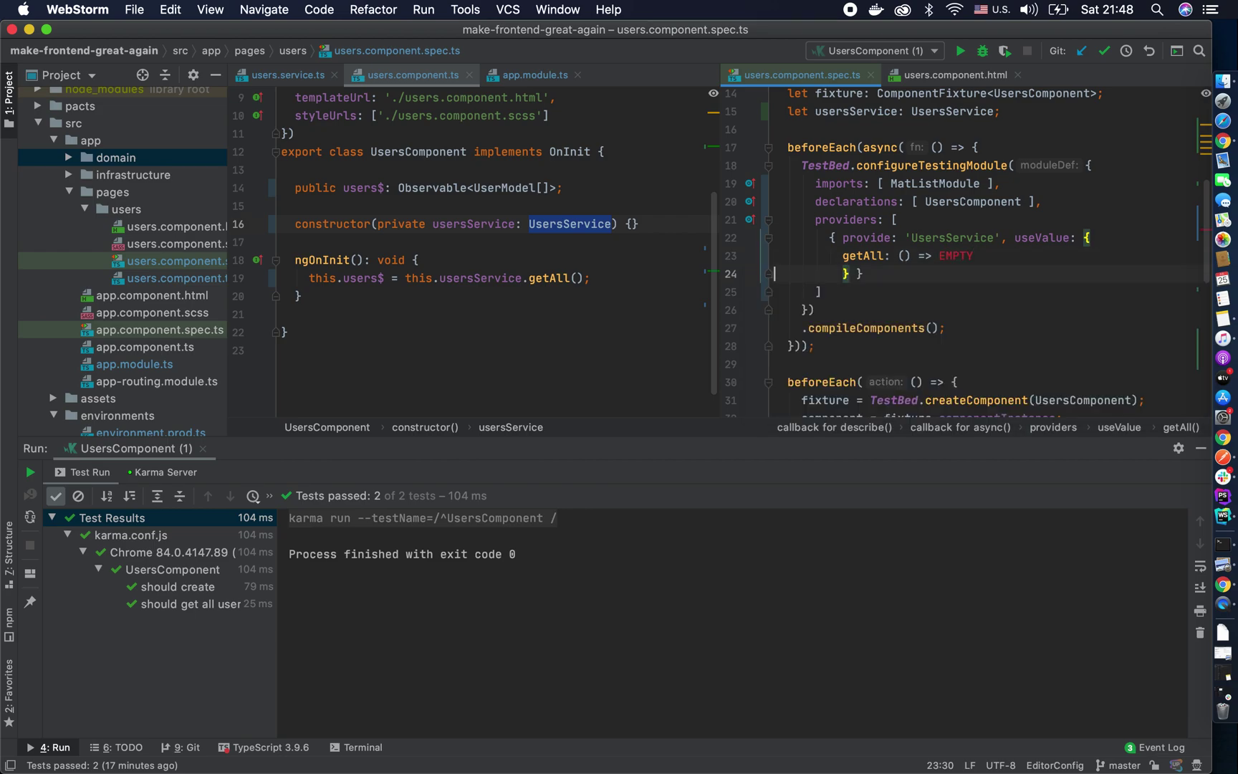
key("alt+Return")
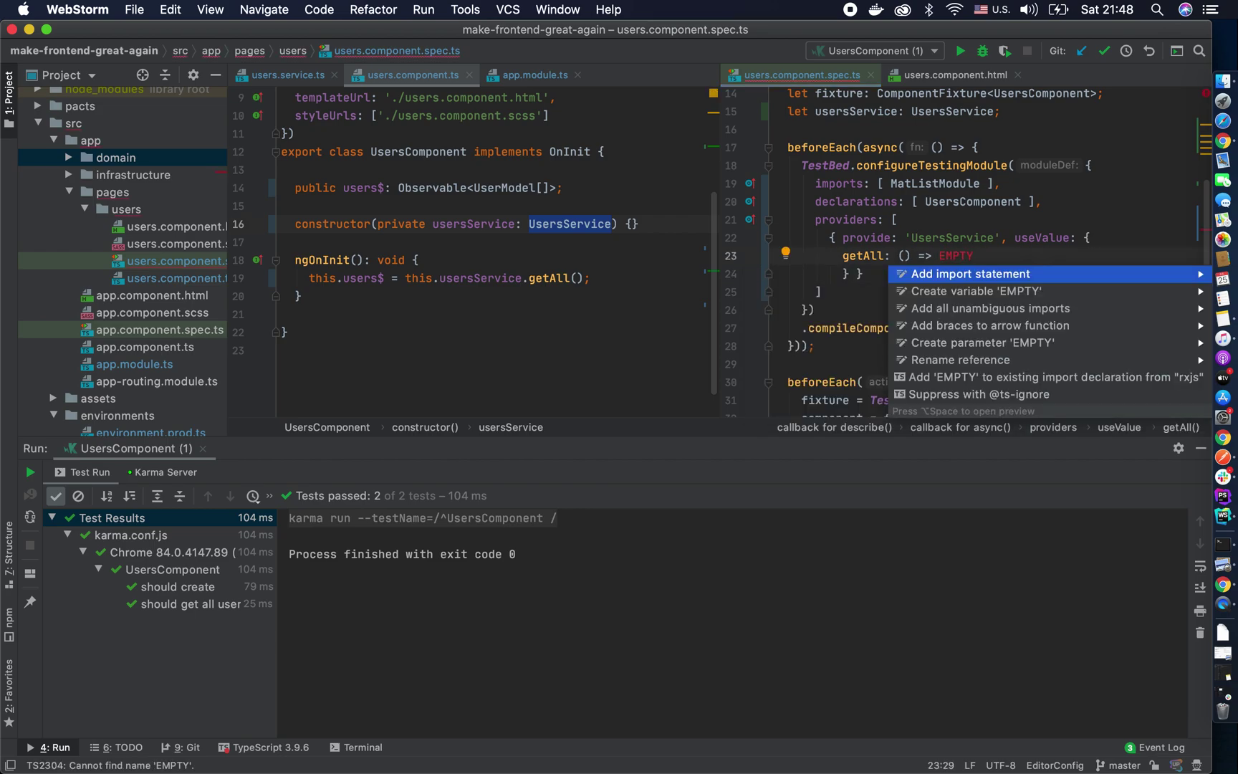
key("Return")
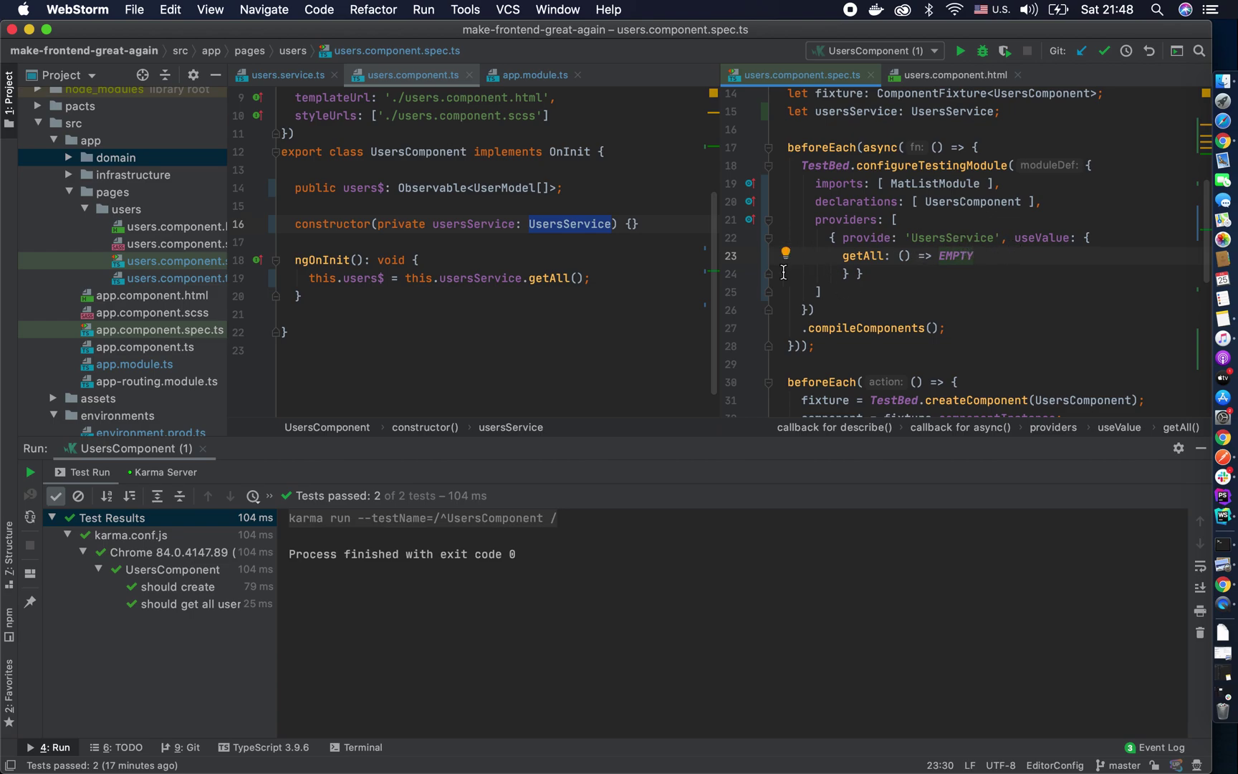
left_click(856, 274)
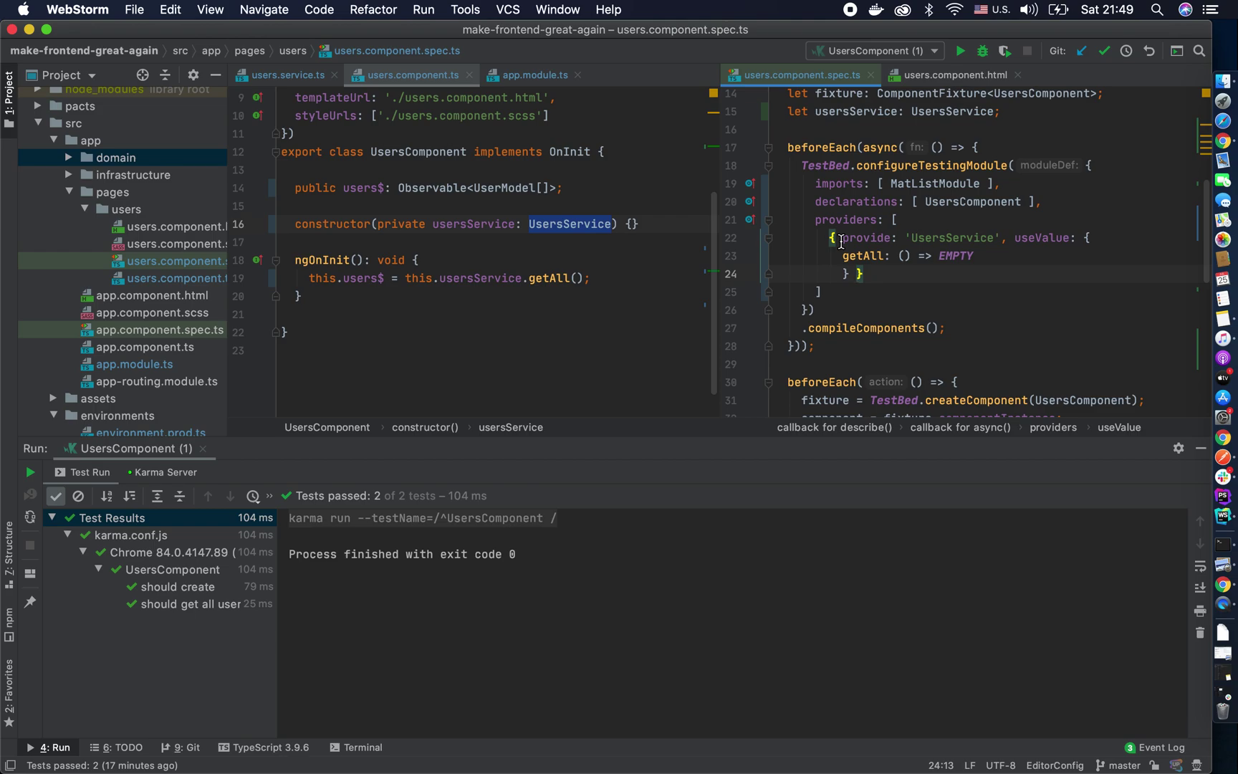
Open users.service.ts from the component and reveal it in the Project view
left_click(578, 247)
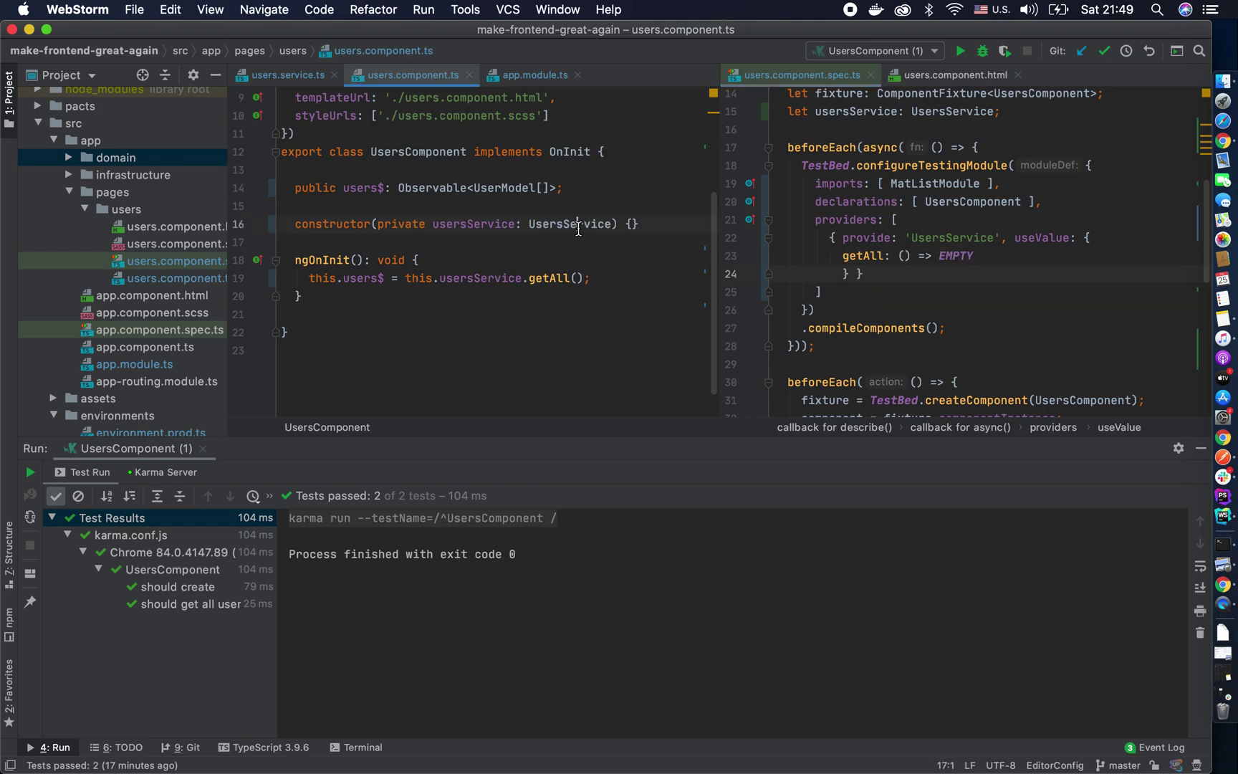
double_click(577, 231)
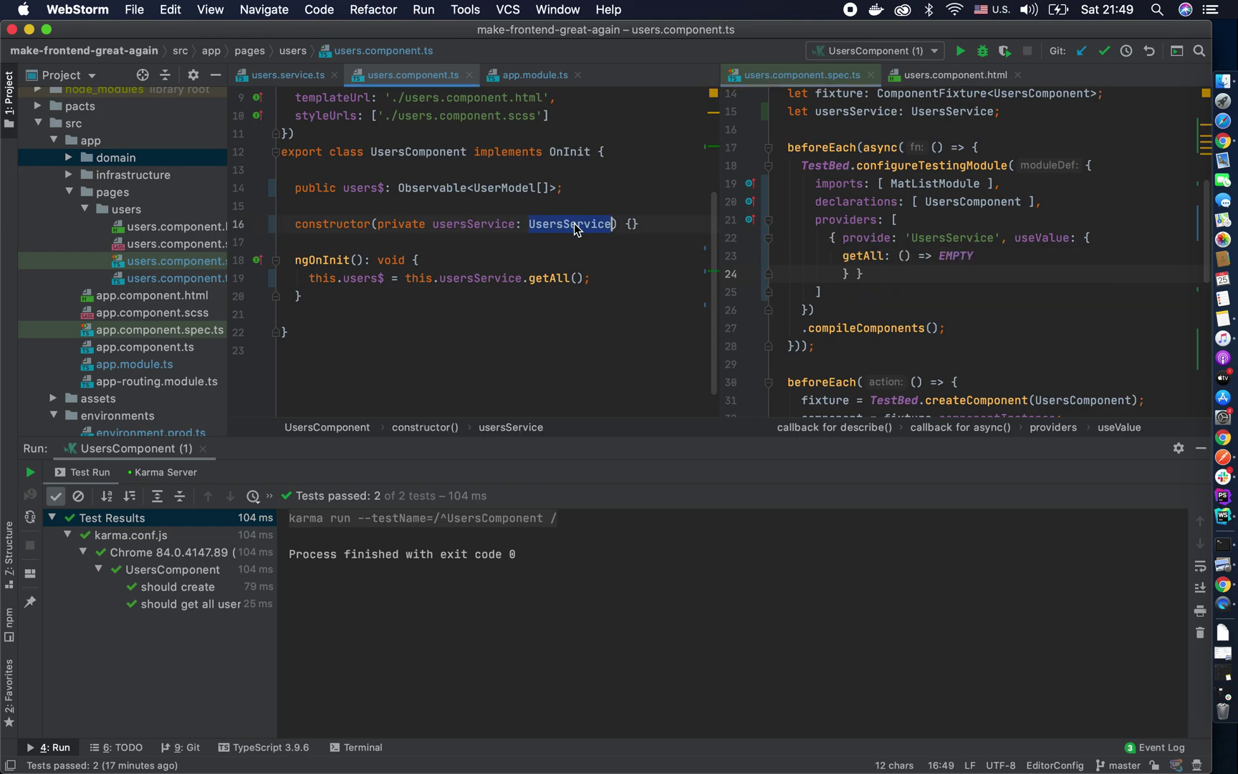
left_click(298, 78)
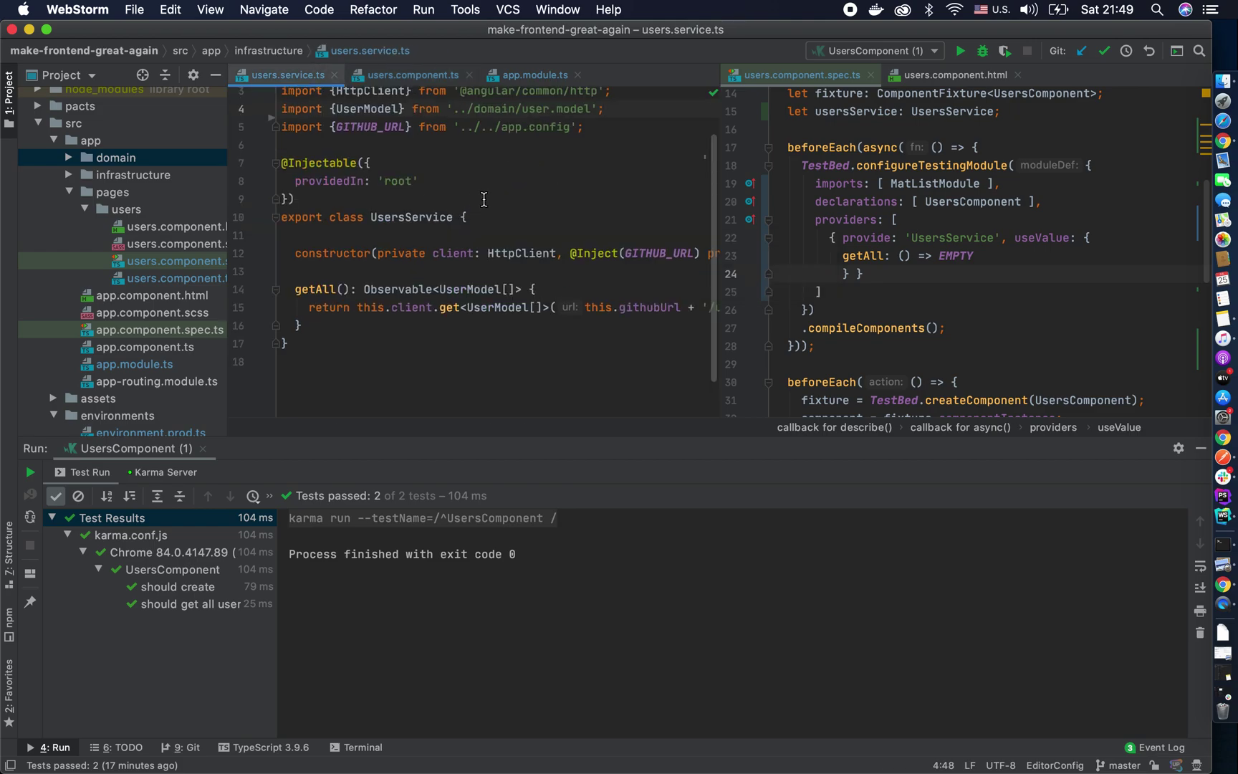
scroll(484, 199, "up", 1)
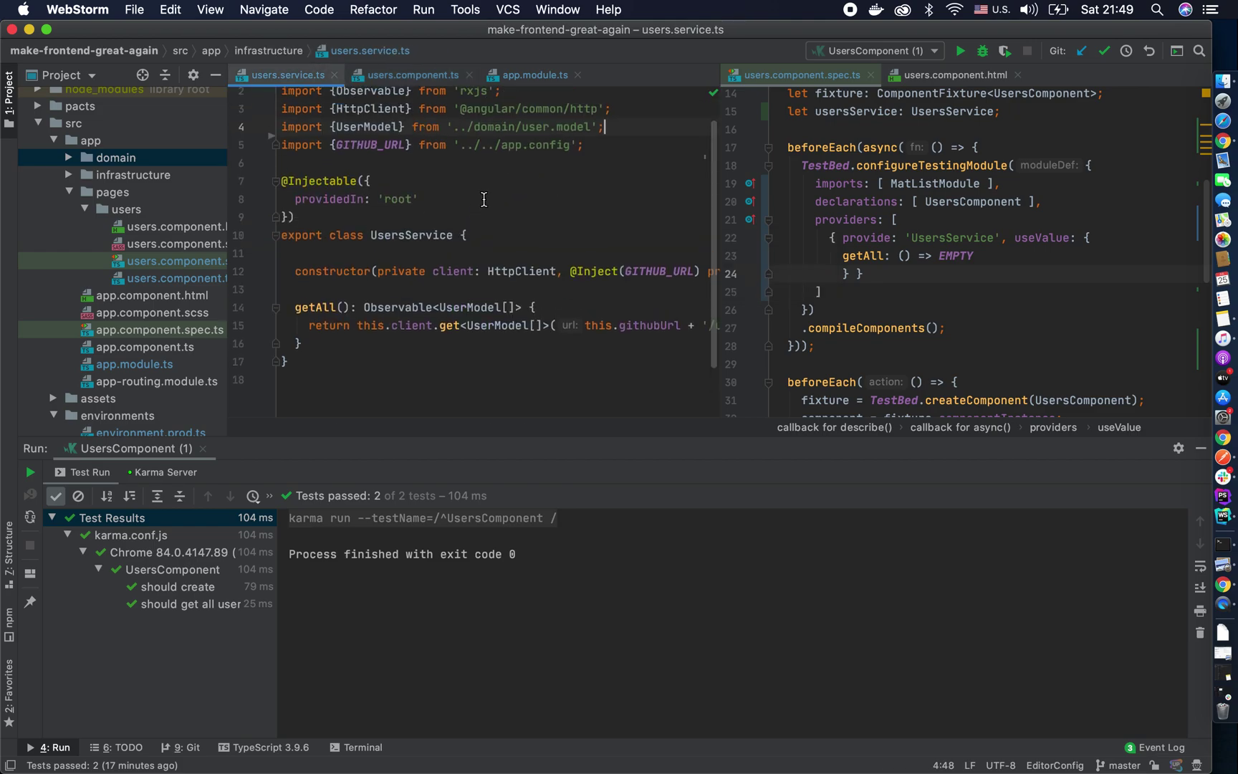
left_click(142, 75)
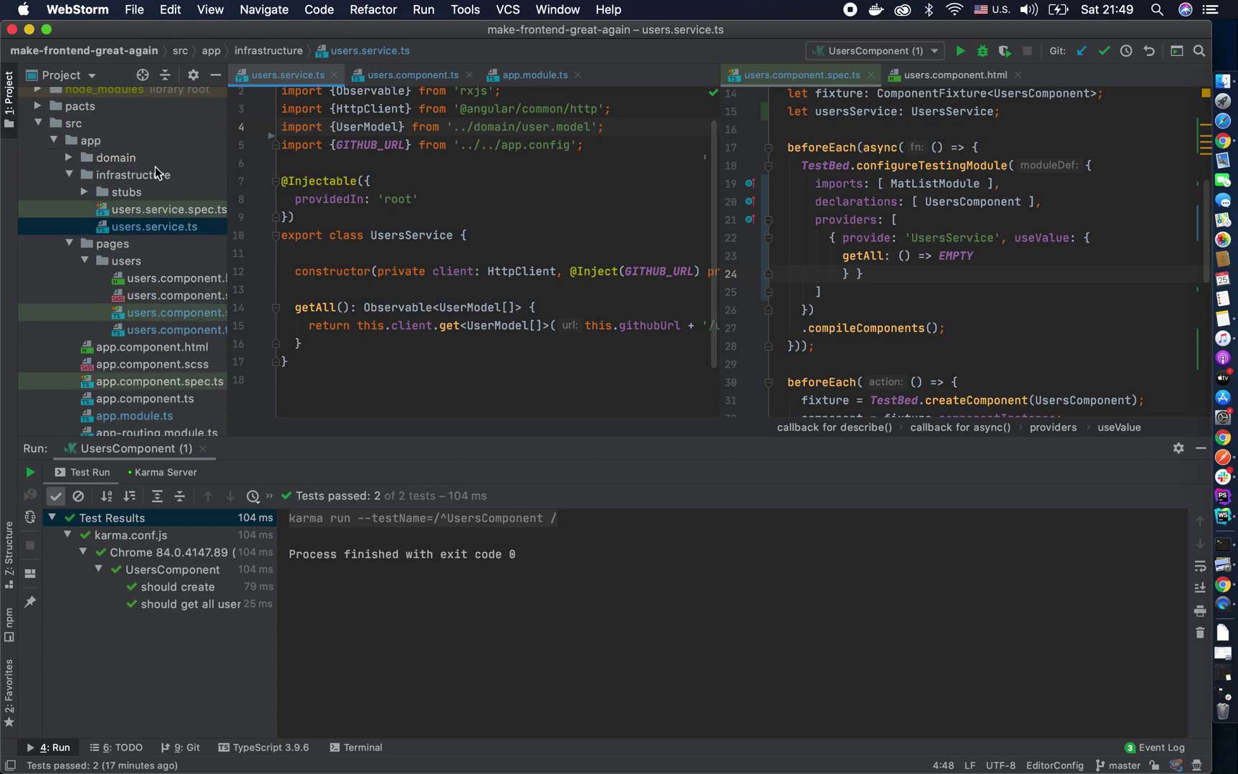
double_click(403, 235)
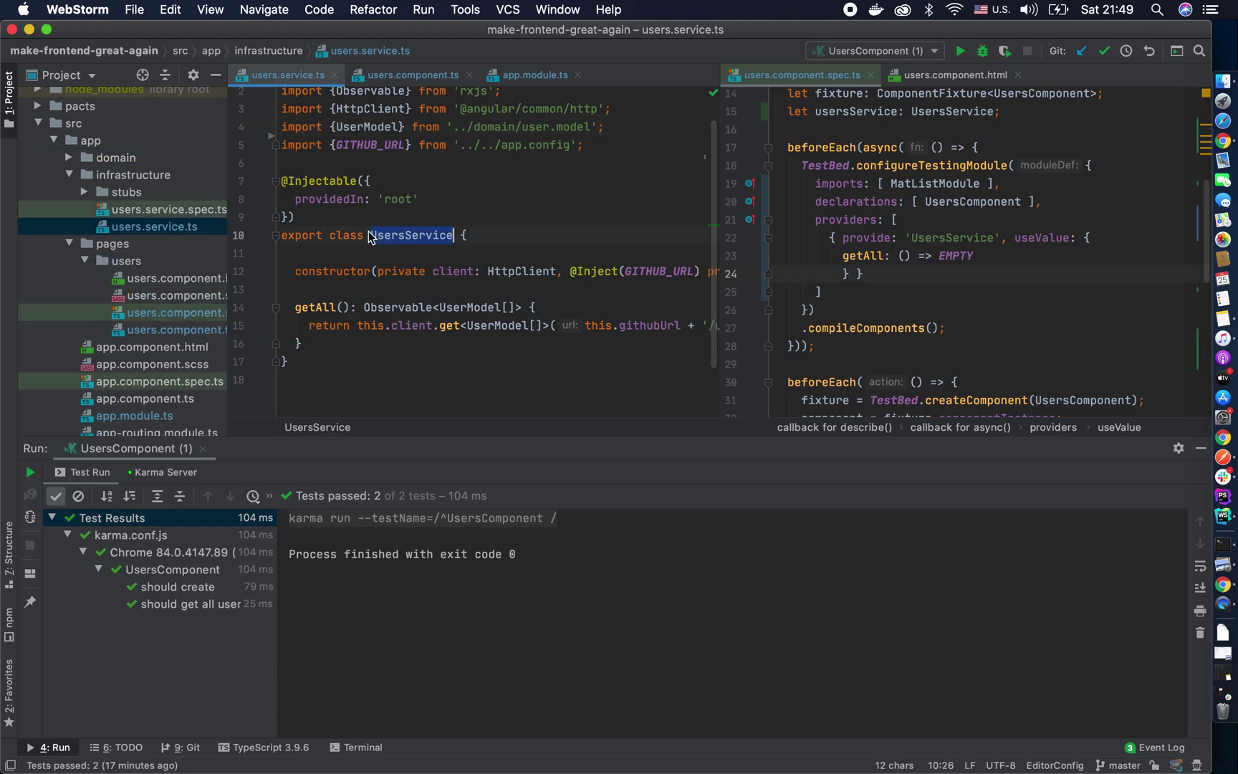
Refactor-rename UsersService to HttpUsersService, also renaming its file to http-users.service.ts
right_click(403, 237)
mouse_move(450, 433)
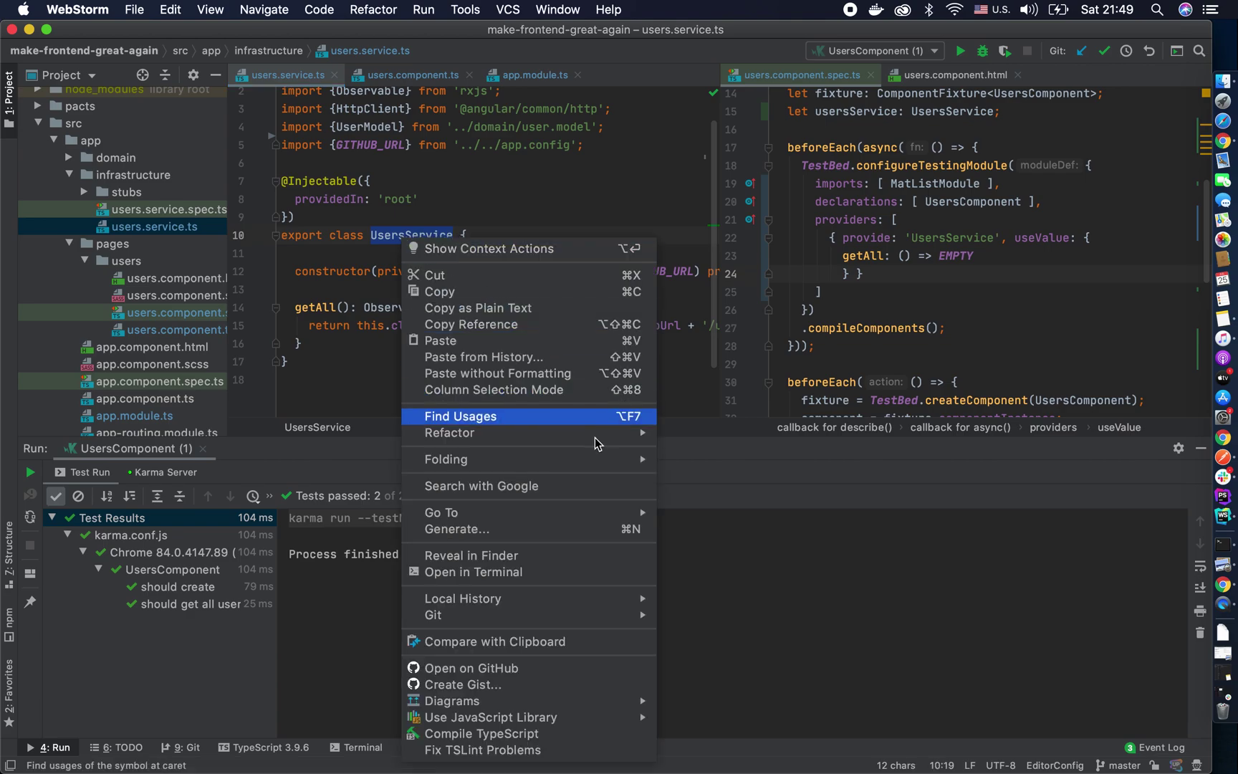
left_click(721, 437)
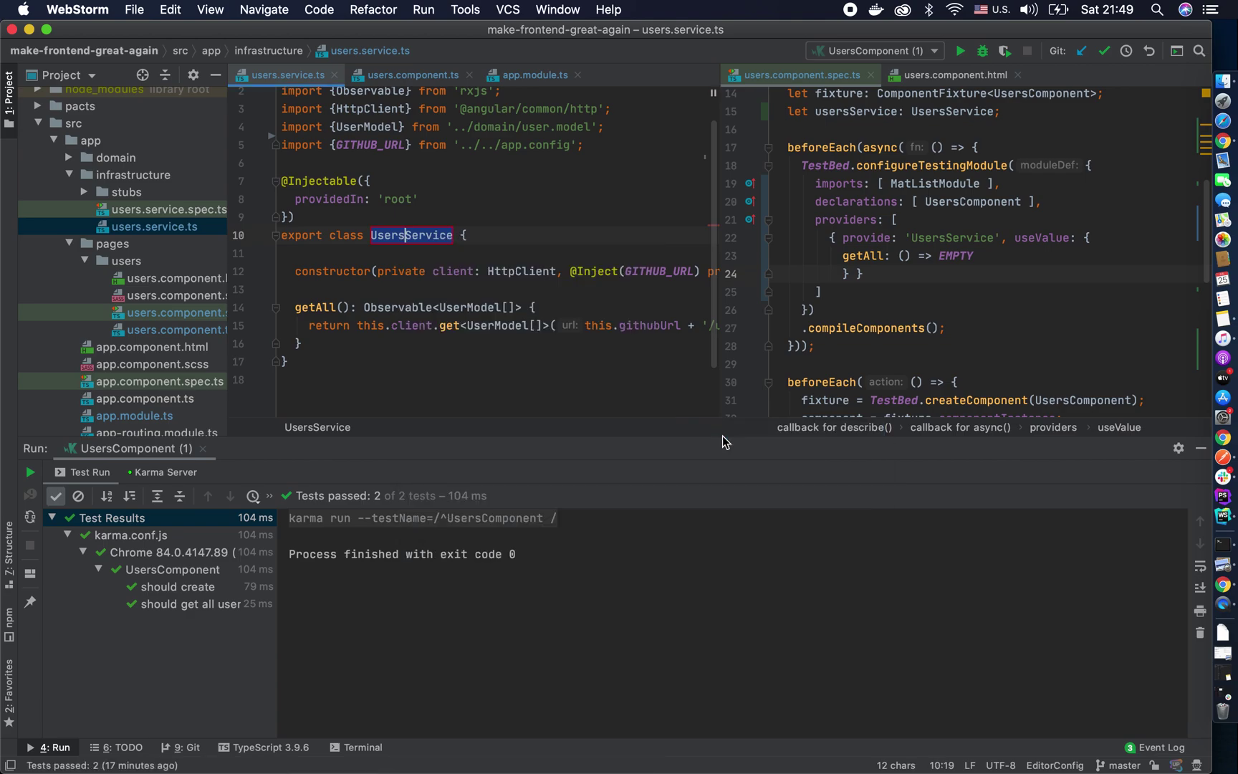
key("Home")
type("Http")
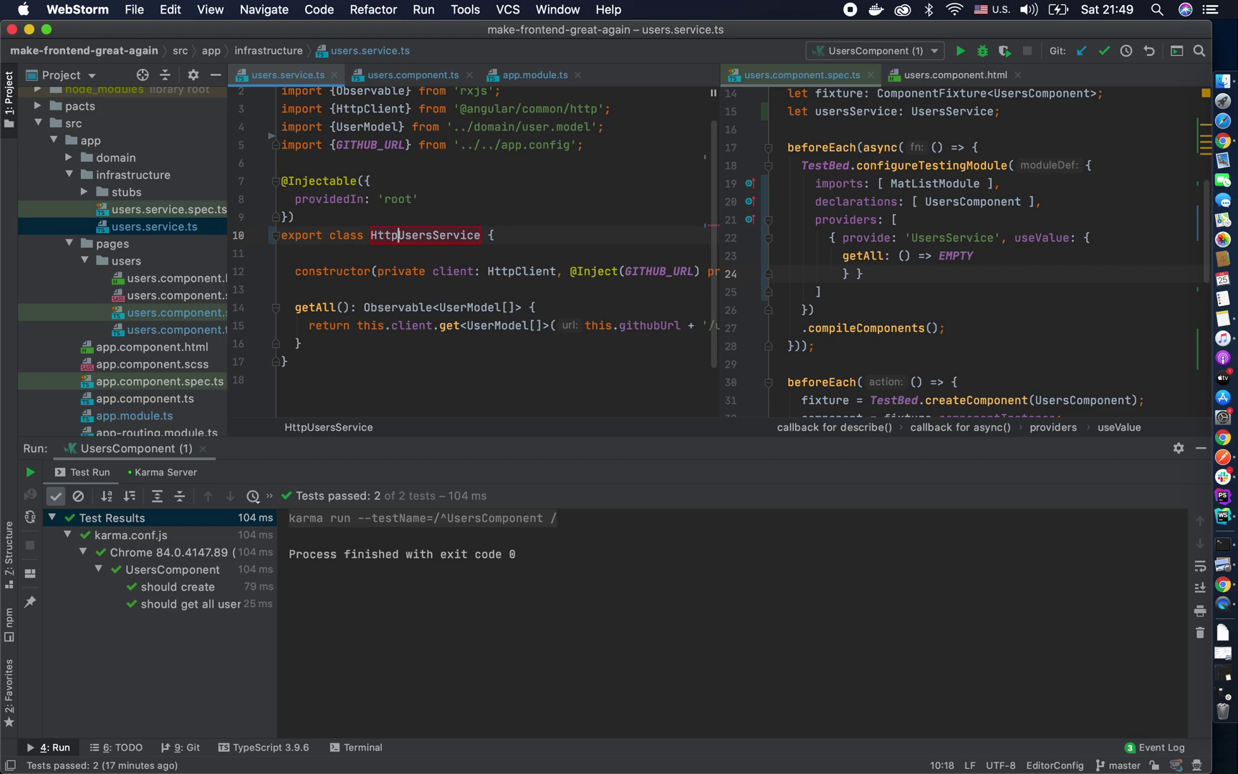
key("Return")
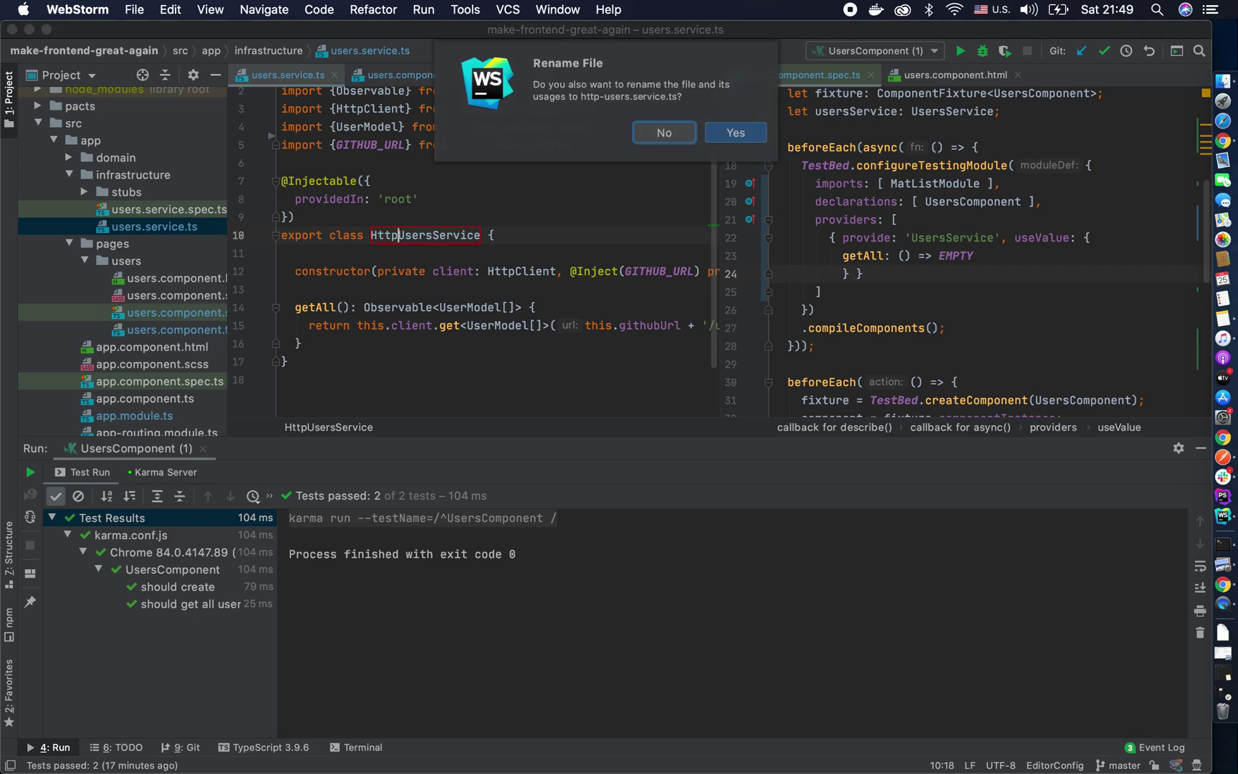
left_click(745, 135)
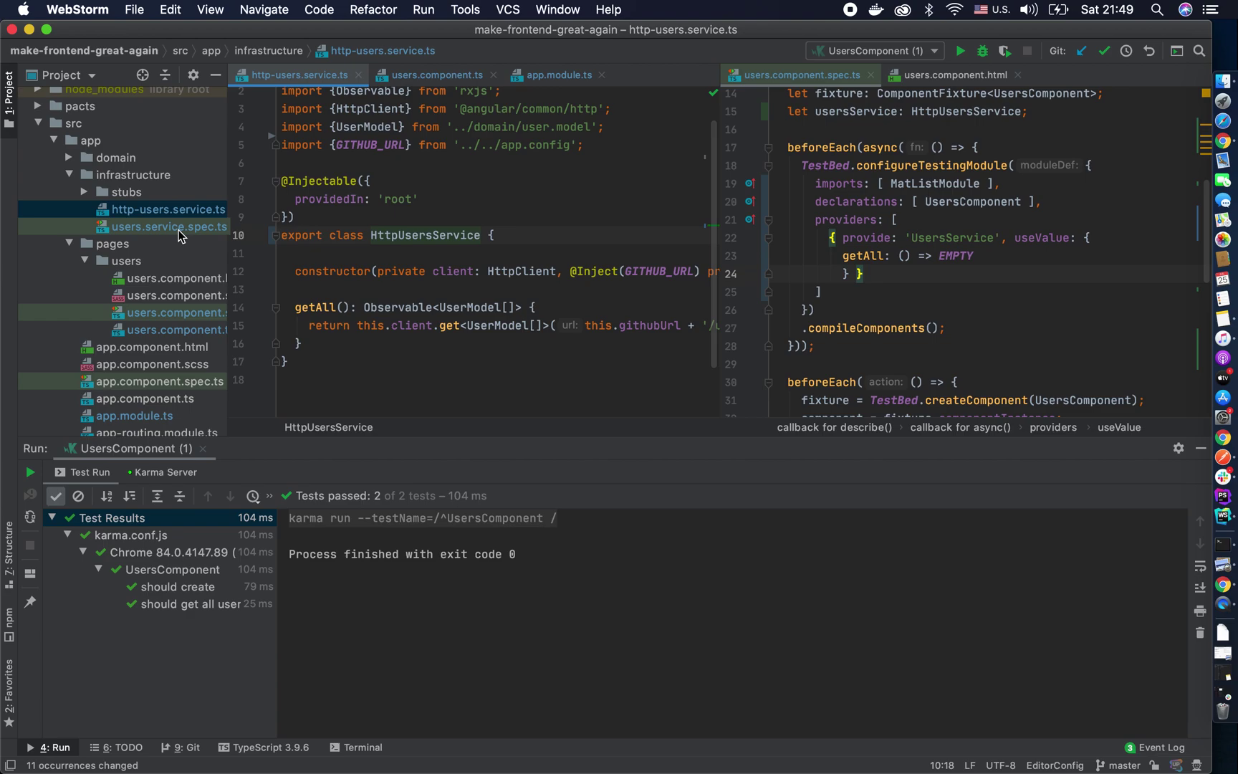
left_click(475, 219)
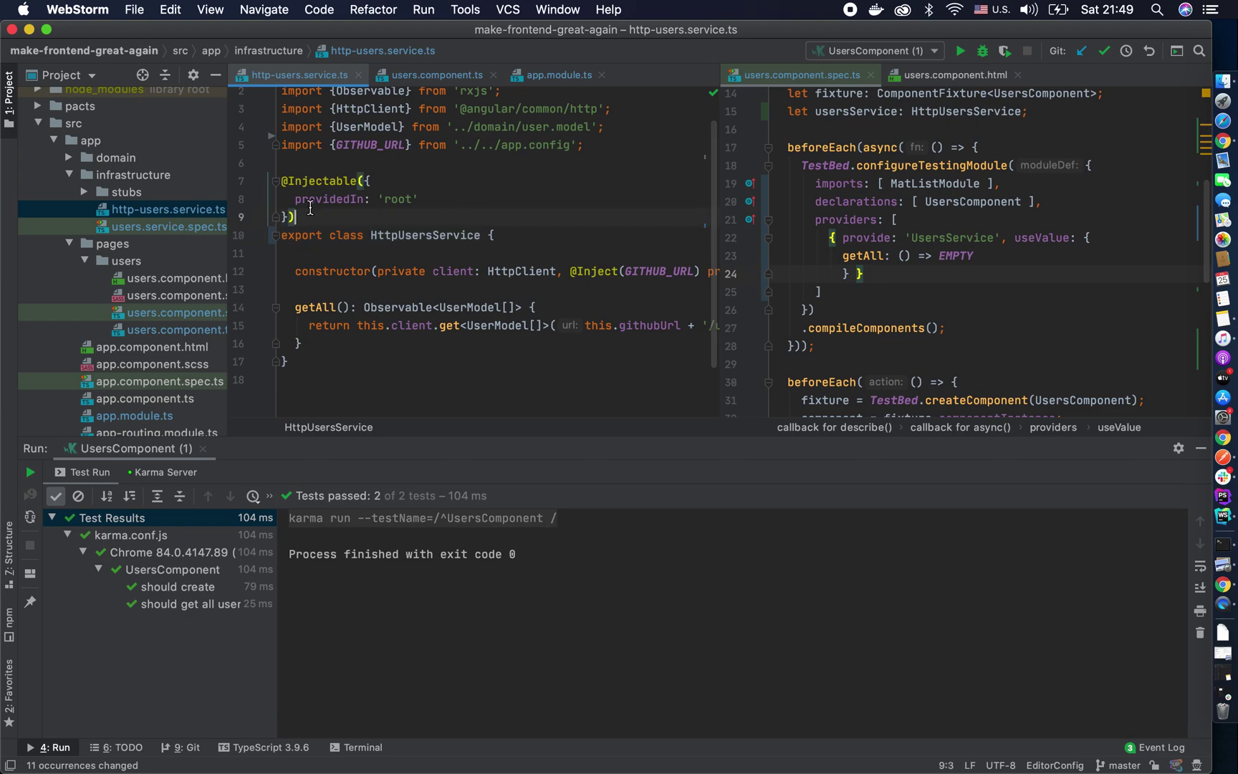
double_click(956, 238)
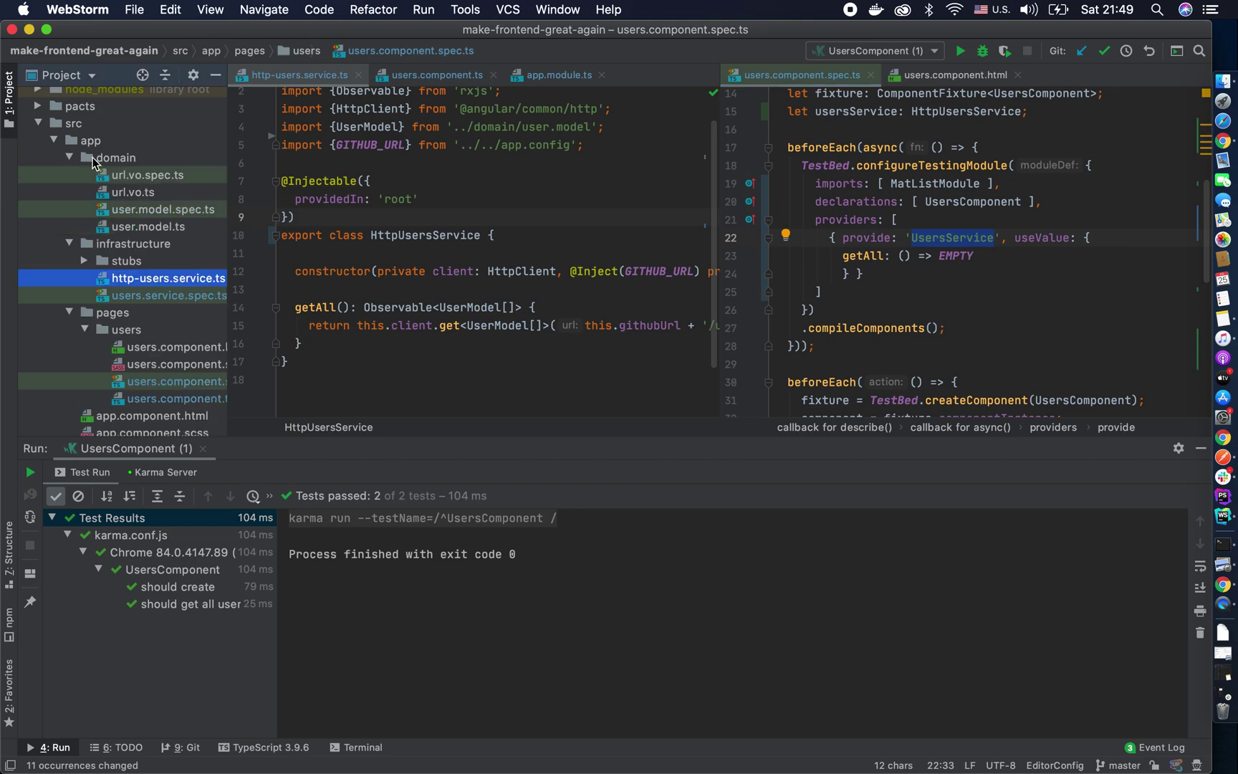
Add a new users.service.ts file to the domain folder and add it to Git
left_click(97, 161)
right_click(112, 161)
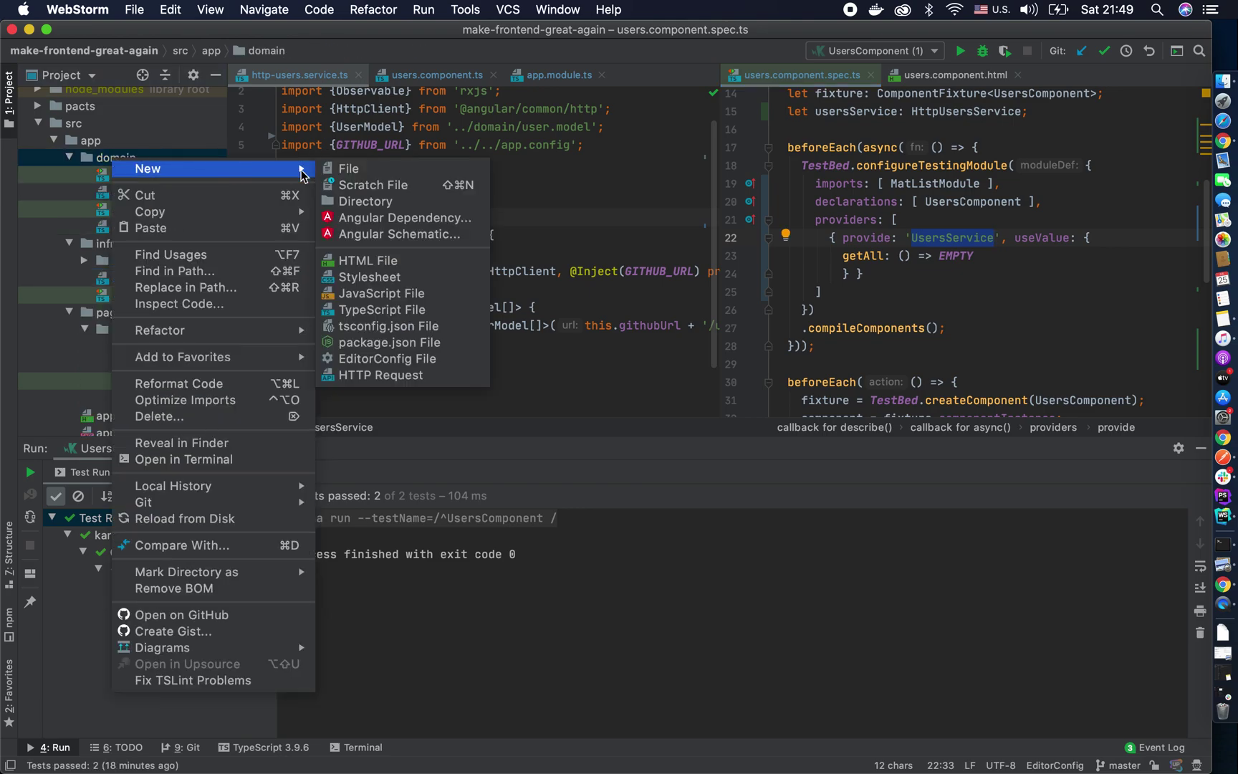
left_click(346, 168)
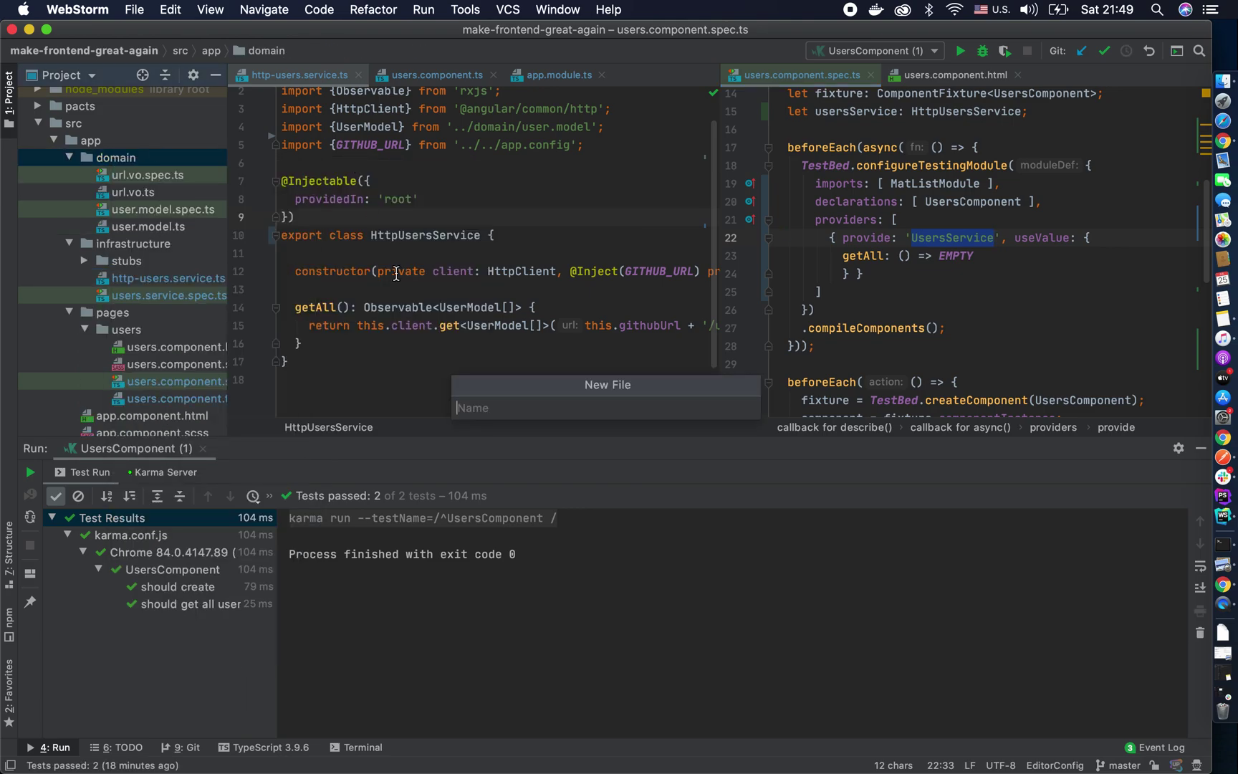
type("us")
type("s.service.t")
key("Return")
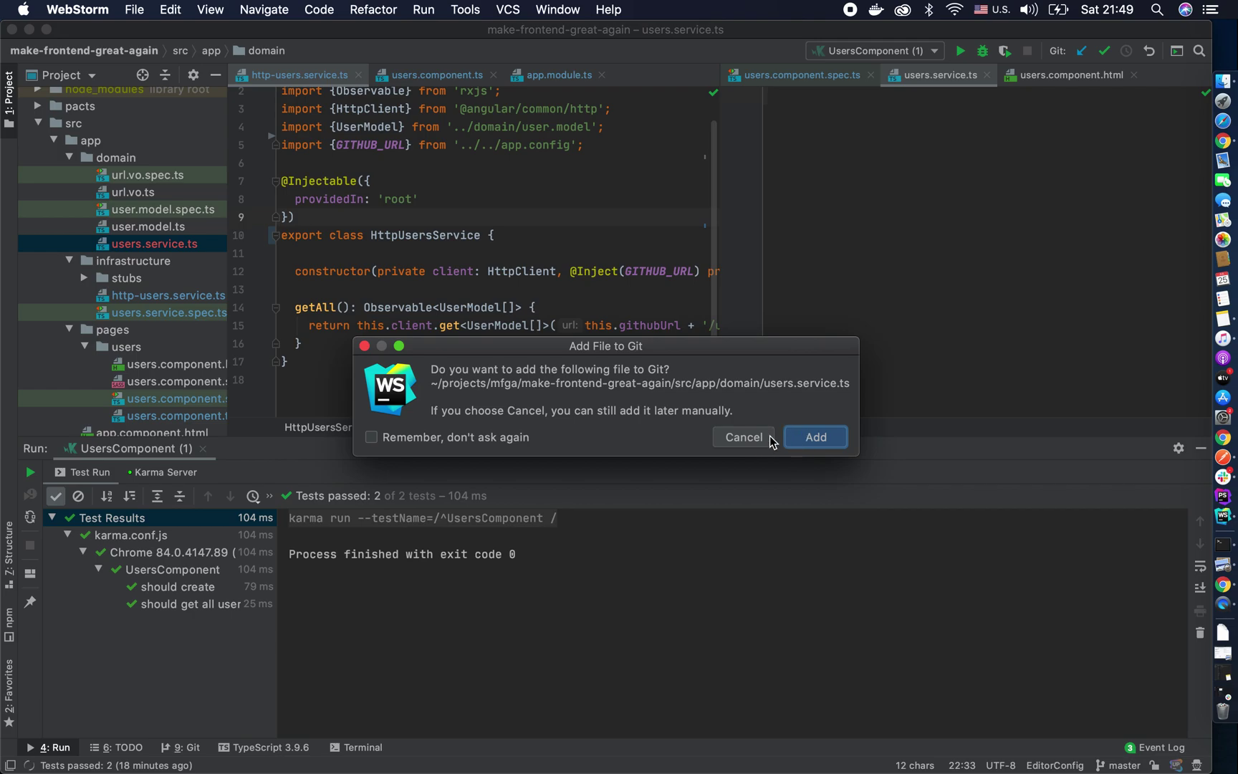
left_click(818, 446)
type("expo")
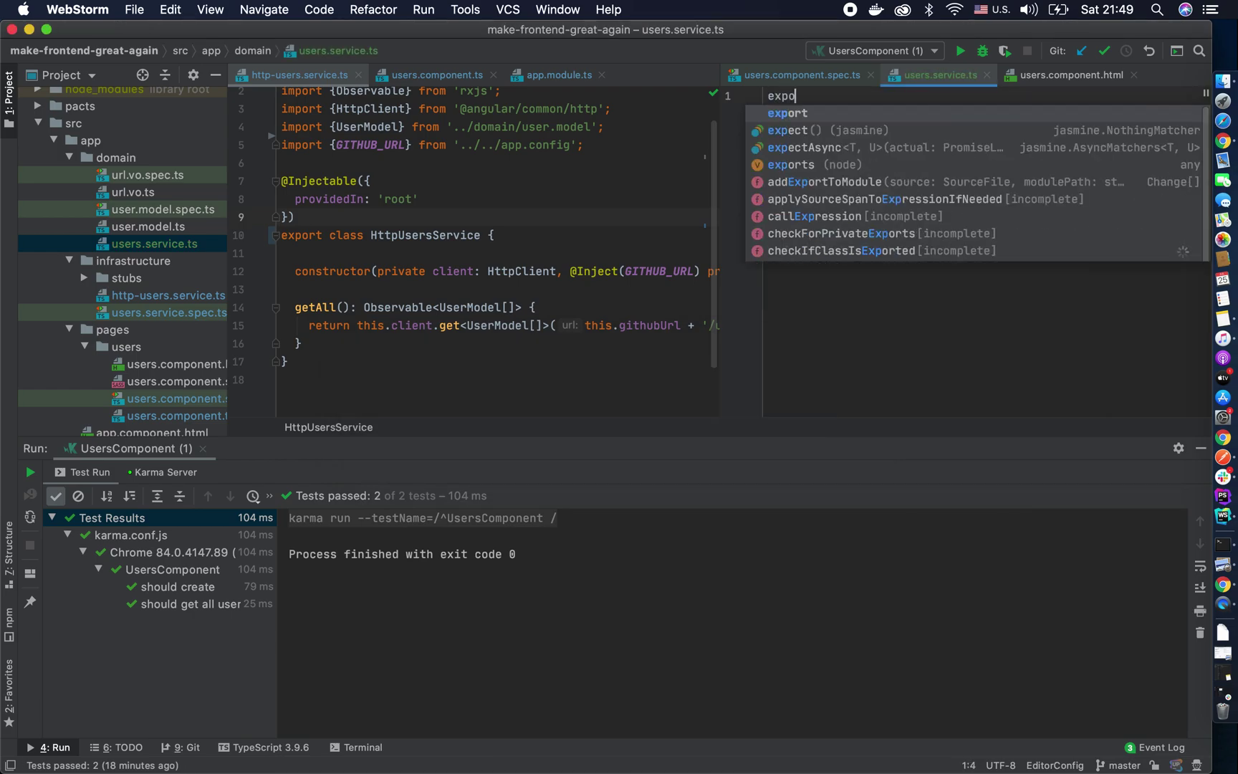
type("rt interf")
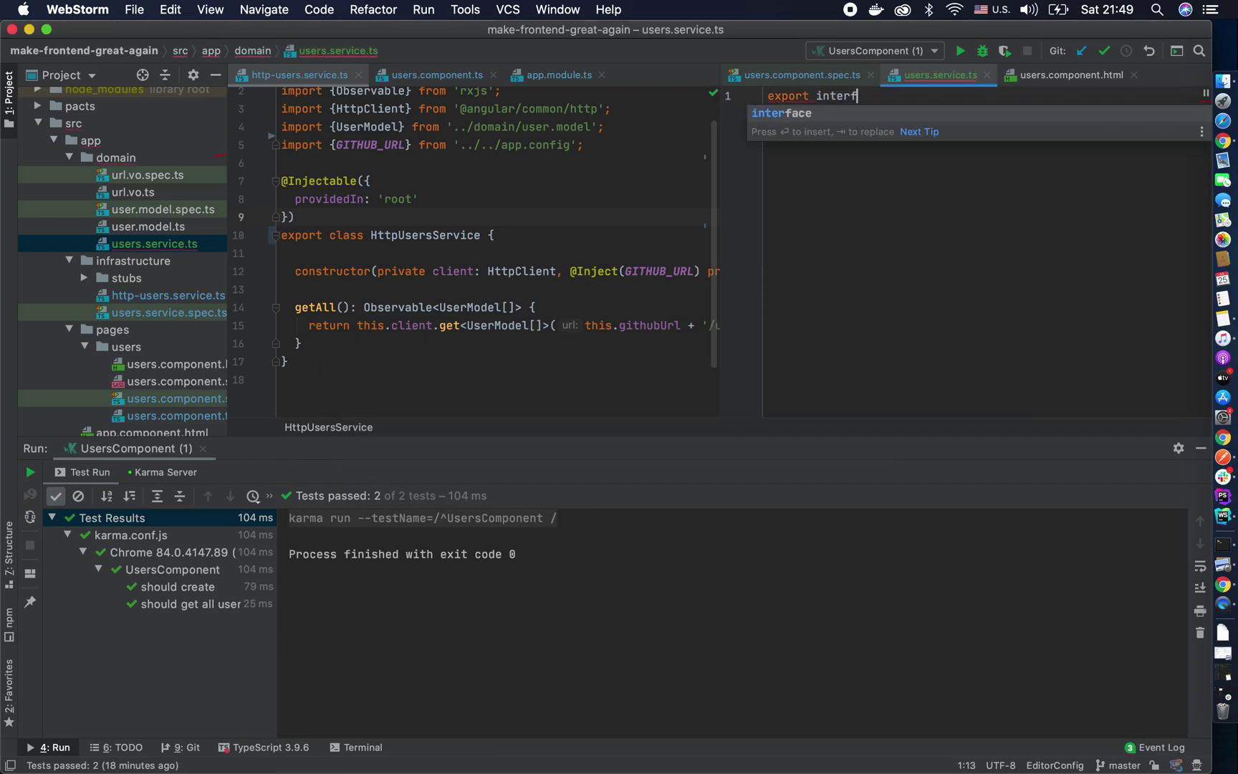
type("ace UsersService")
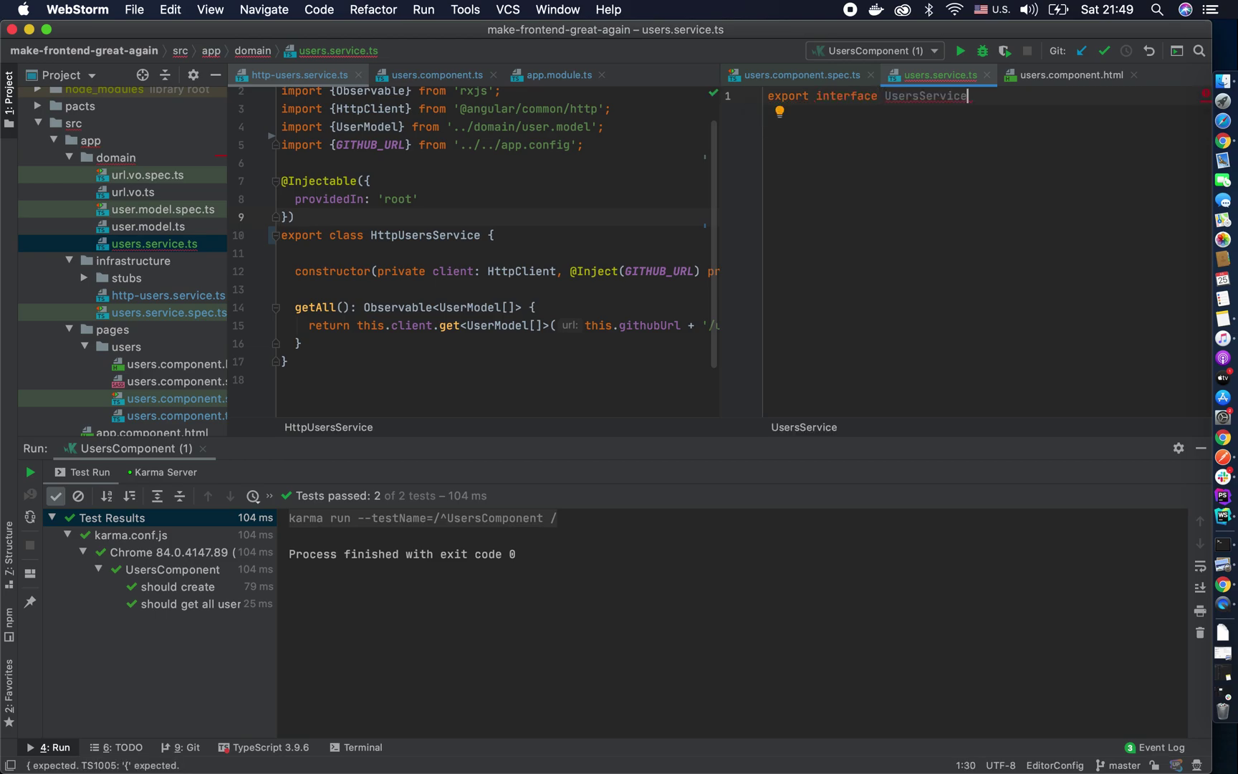
type(" {")
Declare getAll(): Observable<UserModel[]> with both imports, then open http-users.service.ts
key("Return")
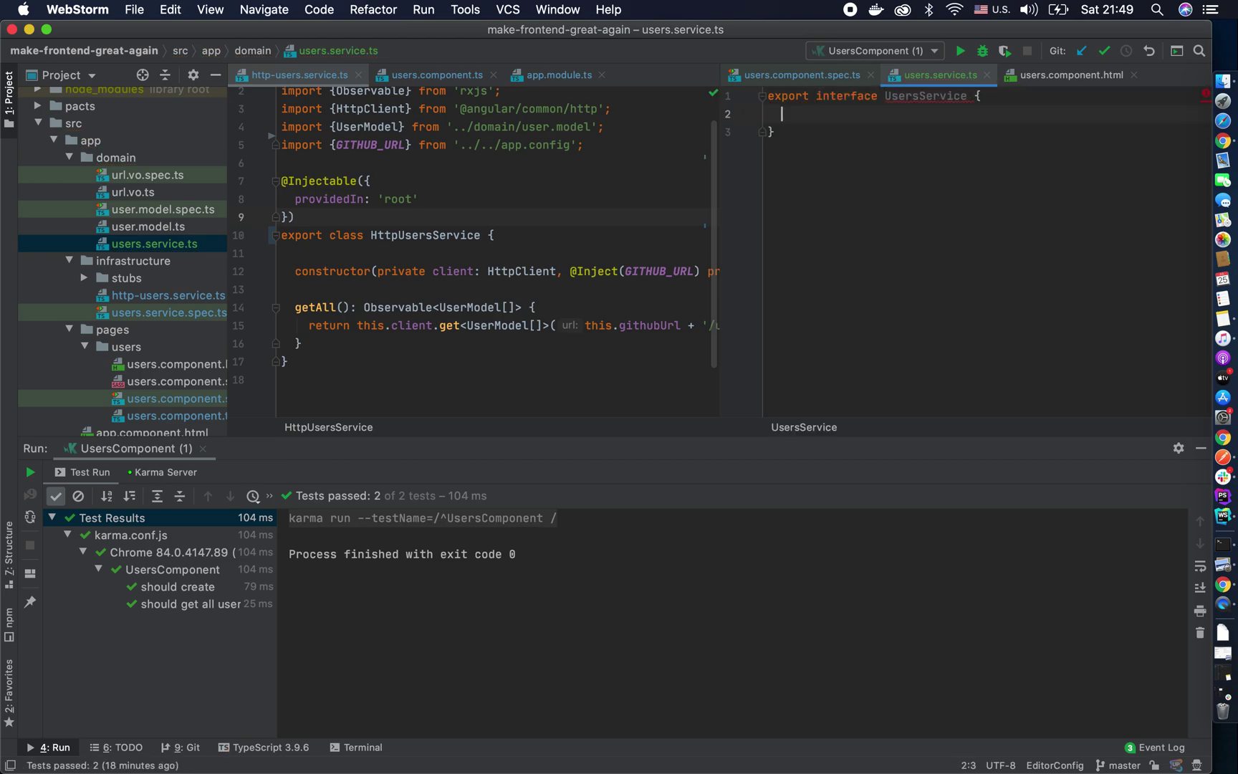
type("getAll")
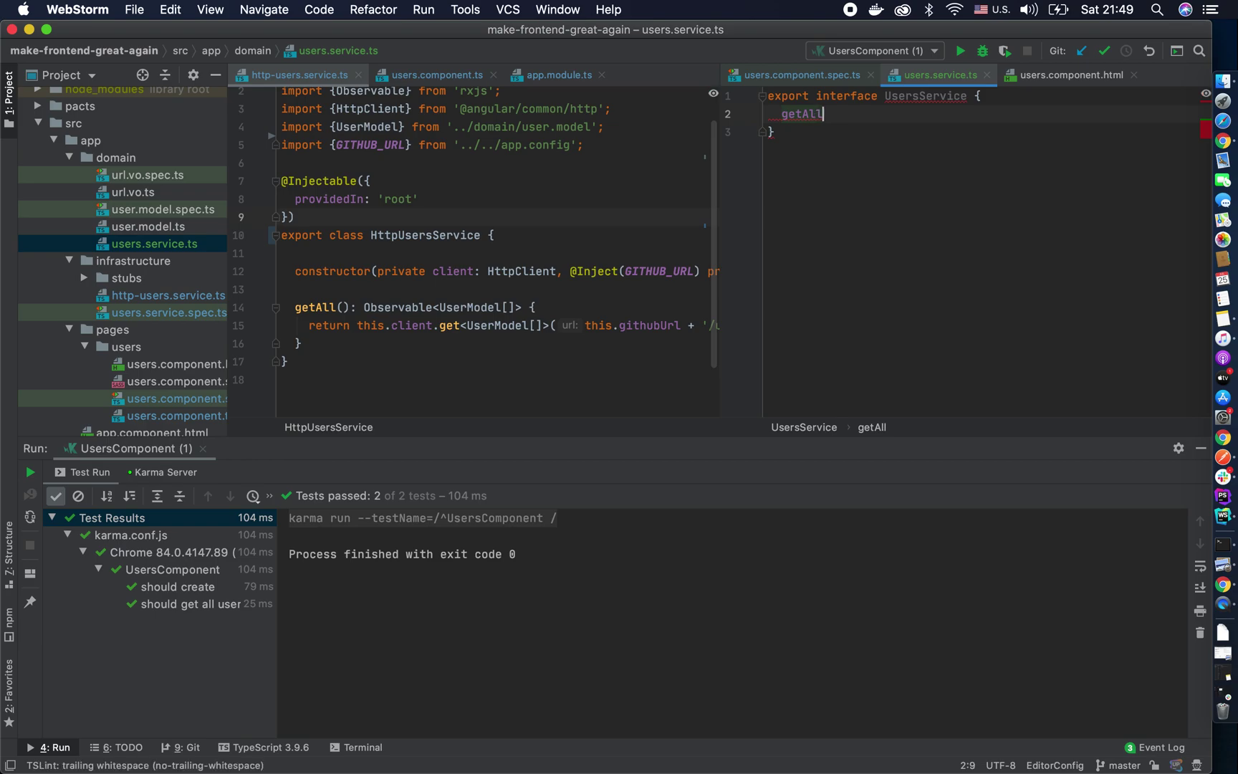
type("(")
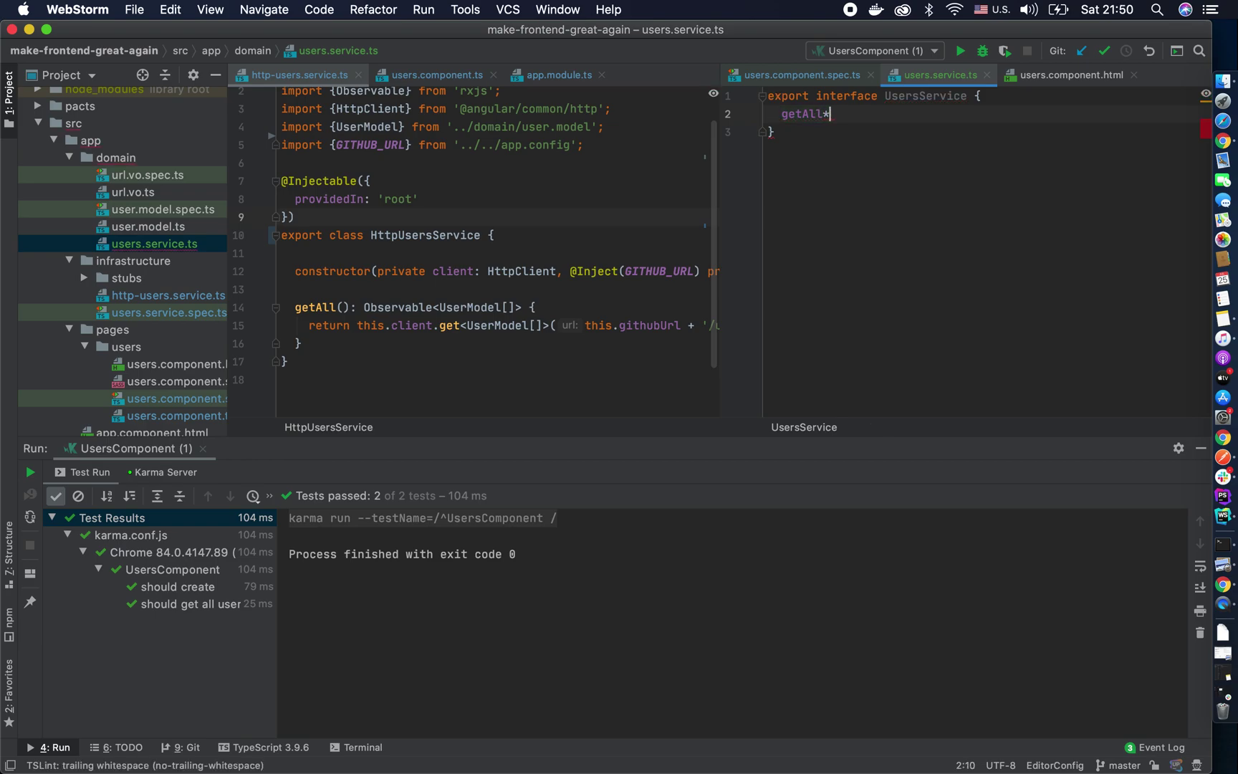
type("): ")
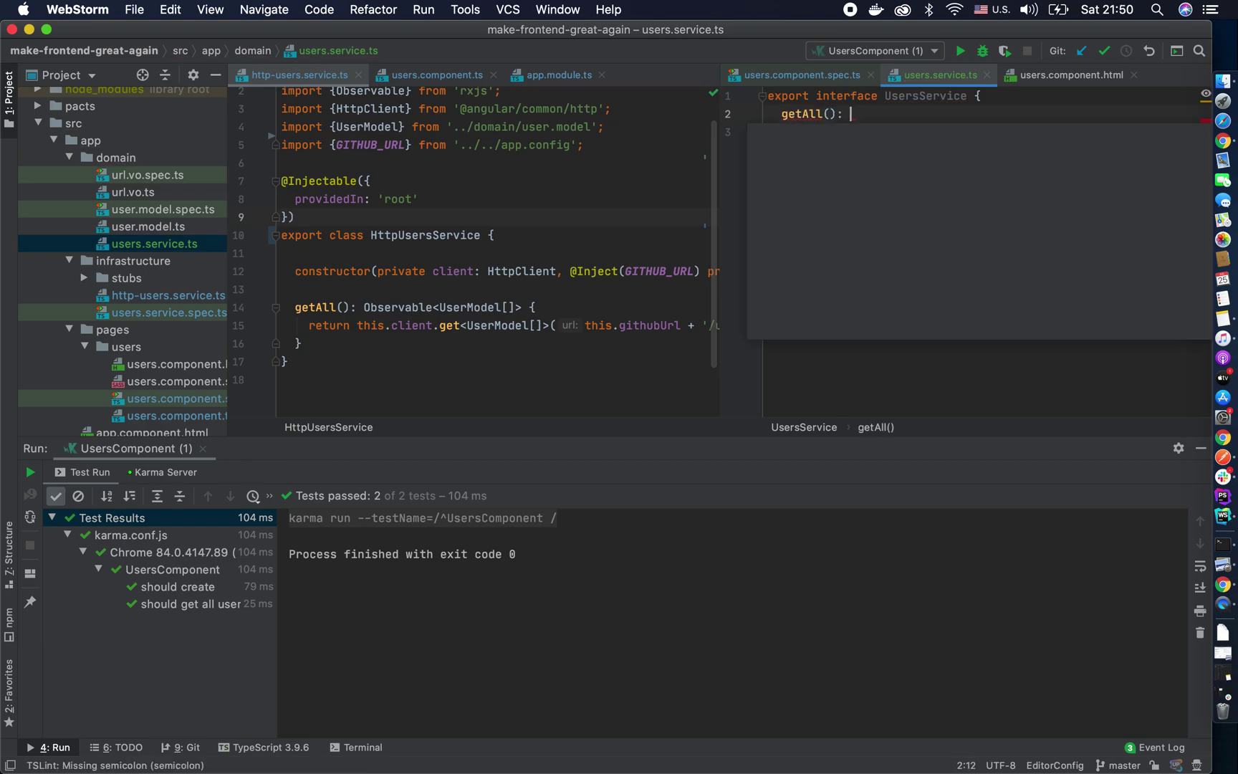
type("Obser")
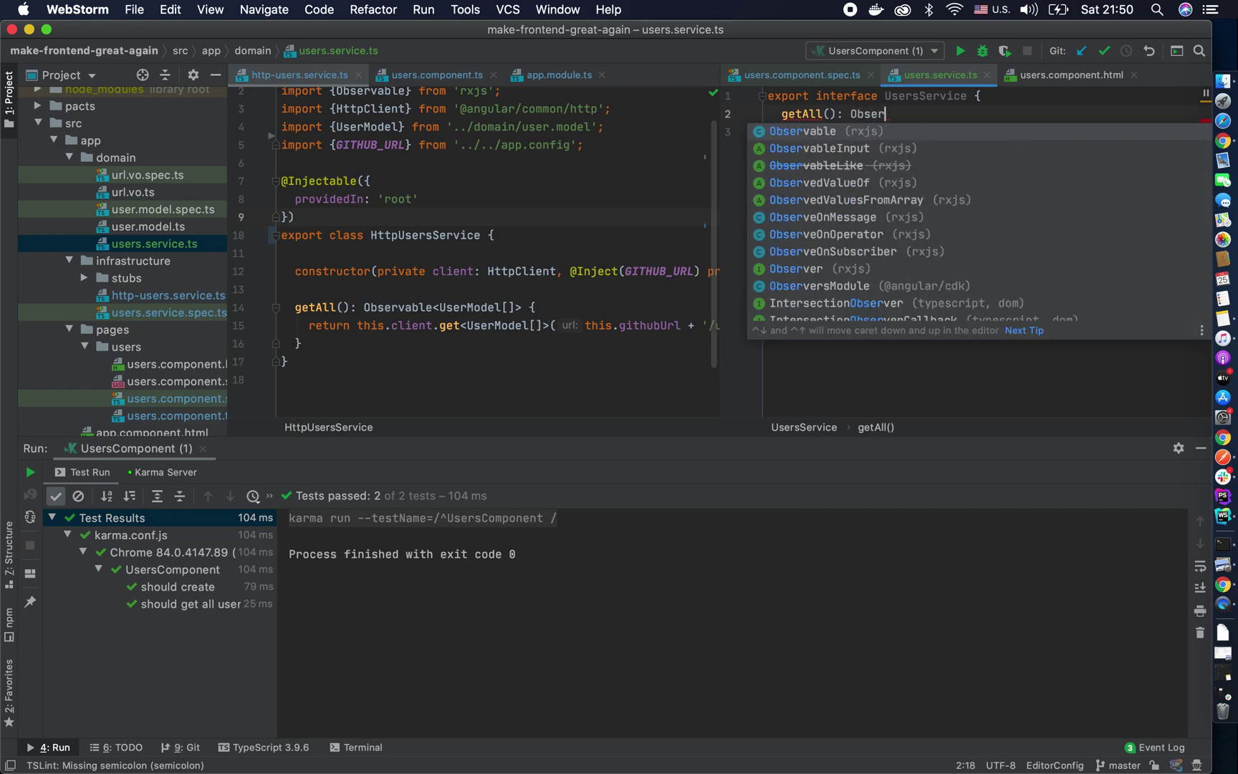
key("Return")
type("Use")
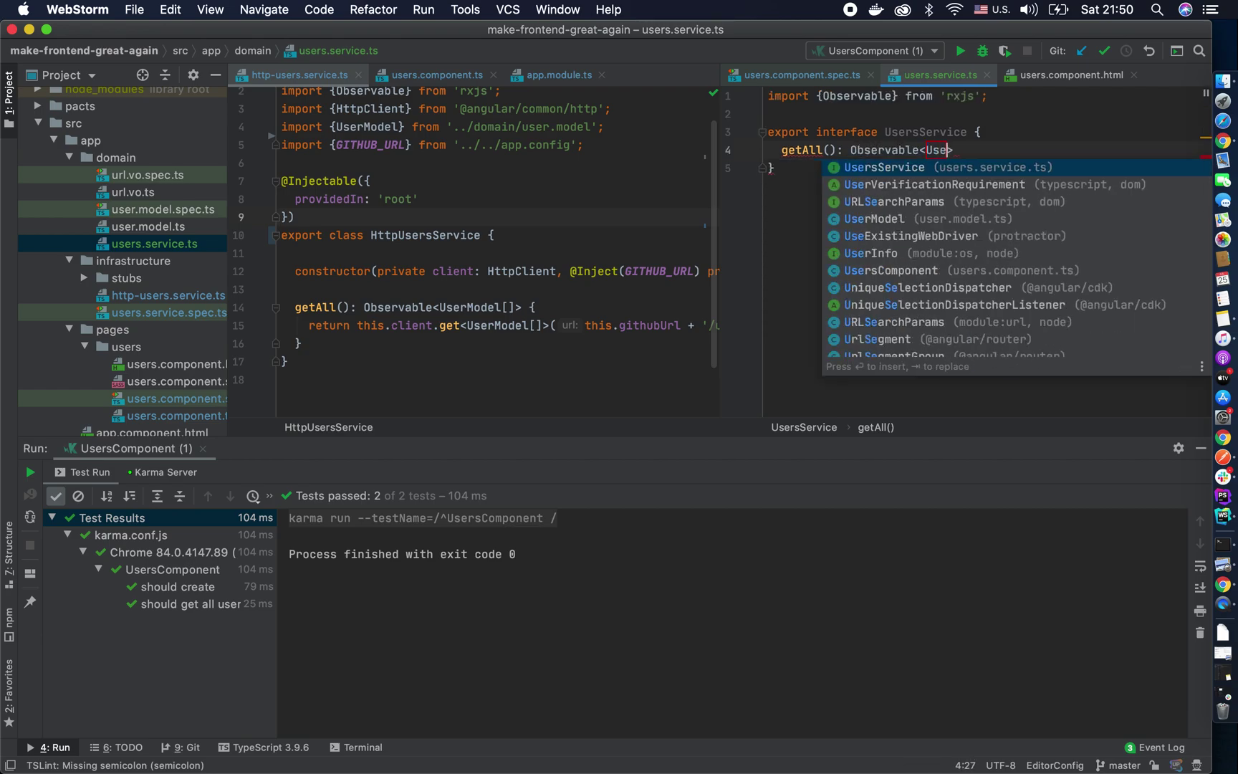
type("rM")
key("Return")
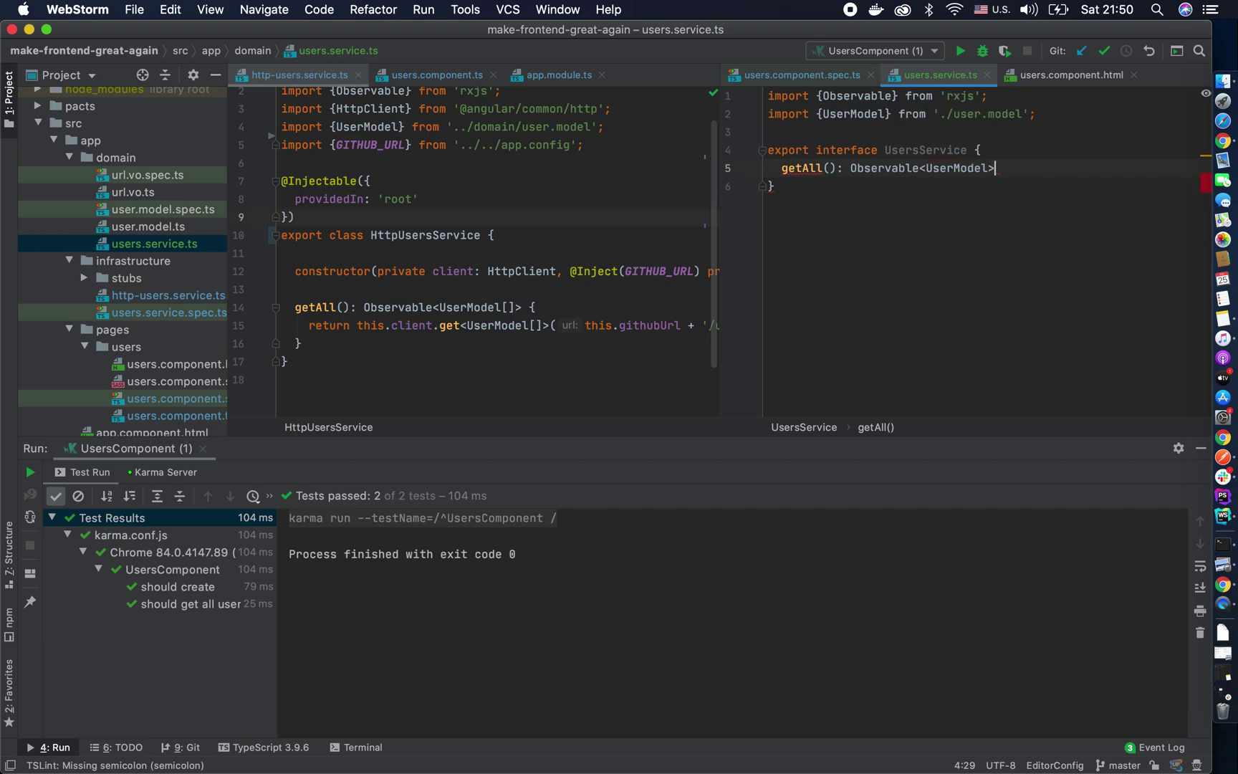
type("[]>")
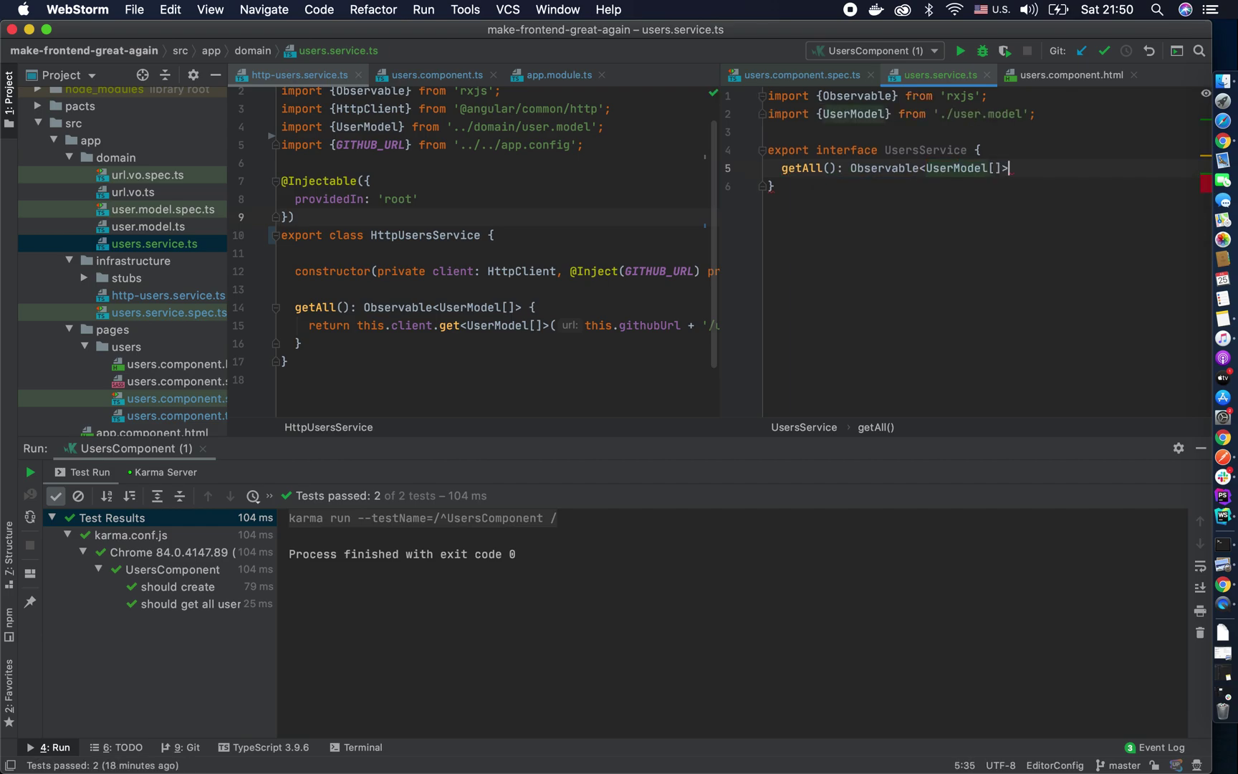
type(";")
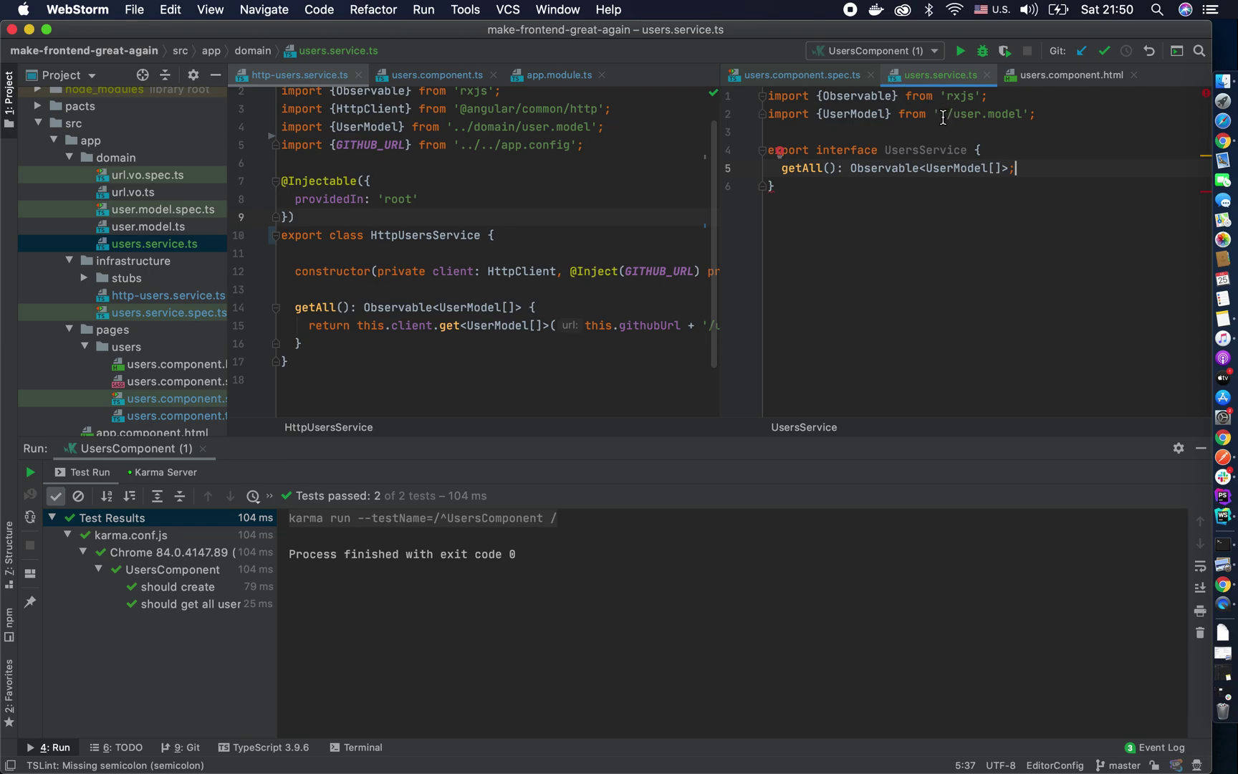
left_click_drag(939, 114, 969, 114)
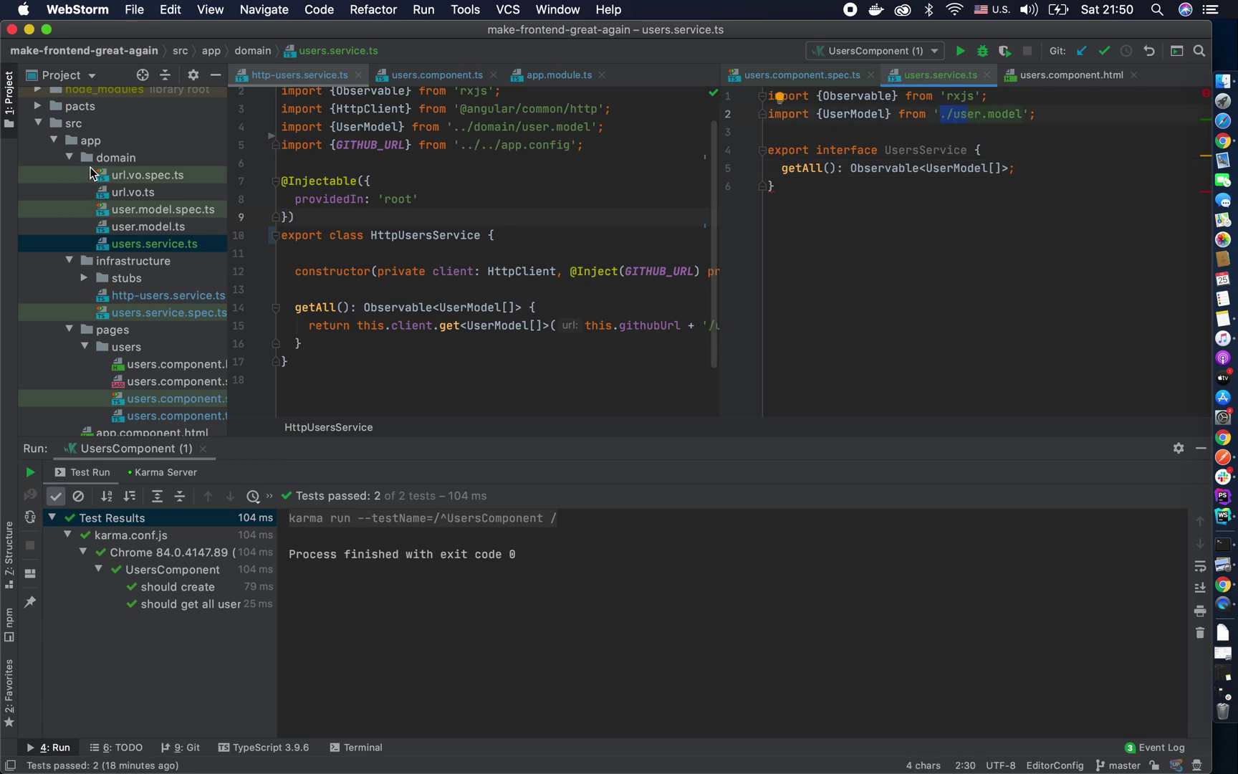
left_click(1028, 130)
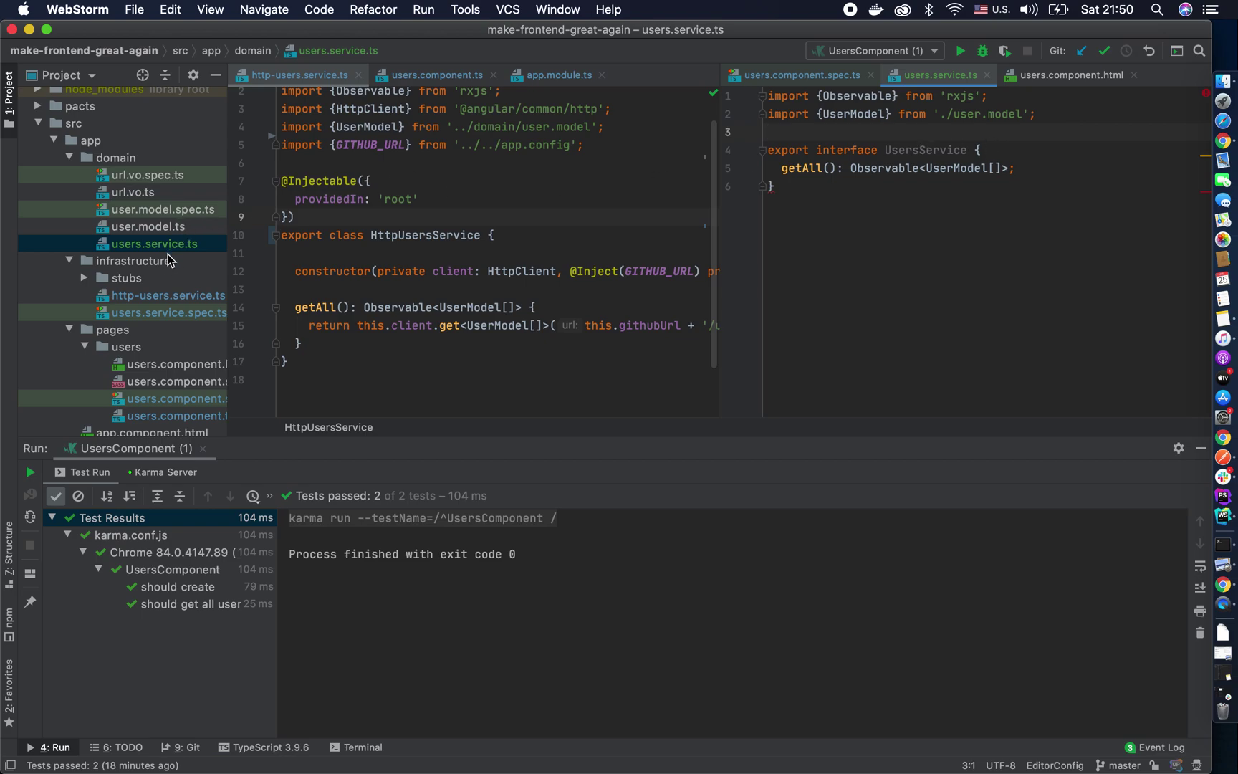
double_click(167, 295)
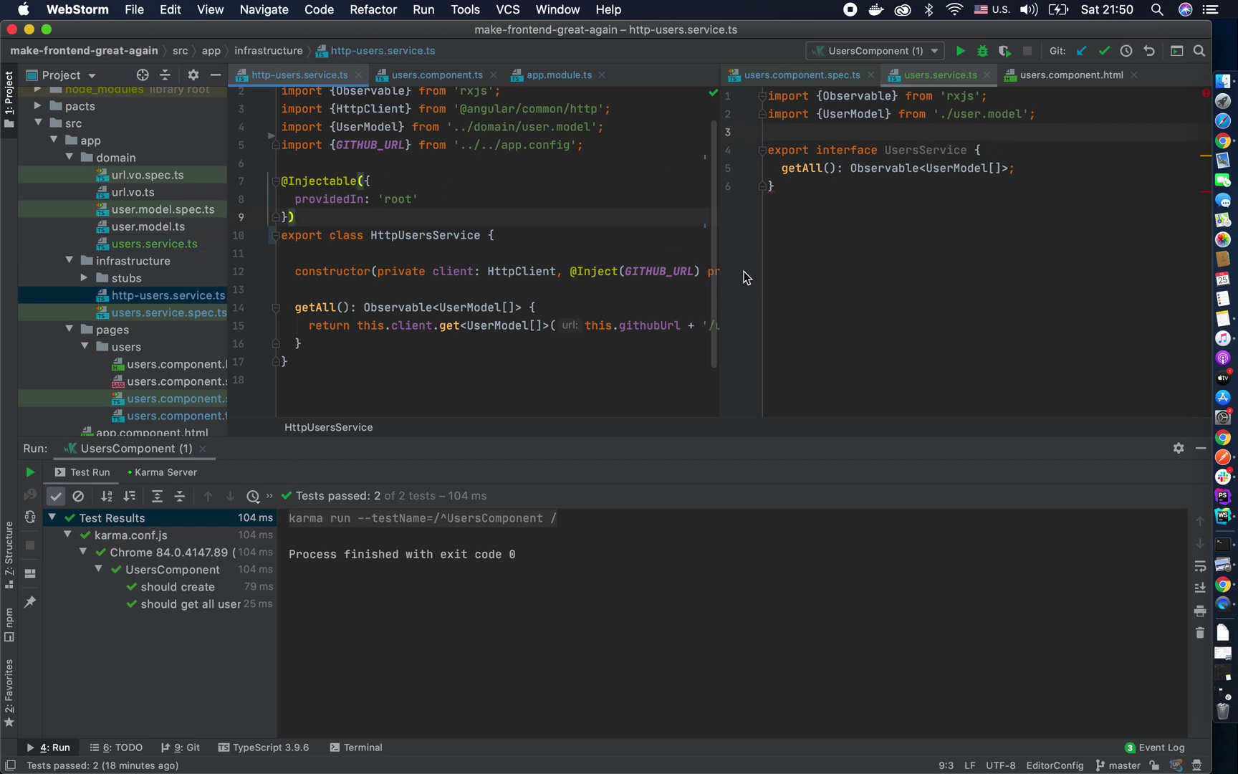
Add 'implements UsersService' to HttpUsersService, auto-importing the domain interface
left_click(480, 234)
type("imp")
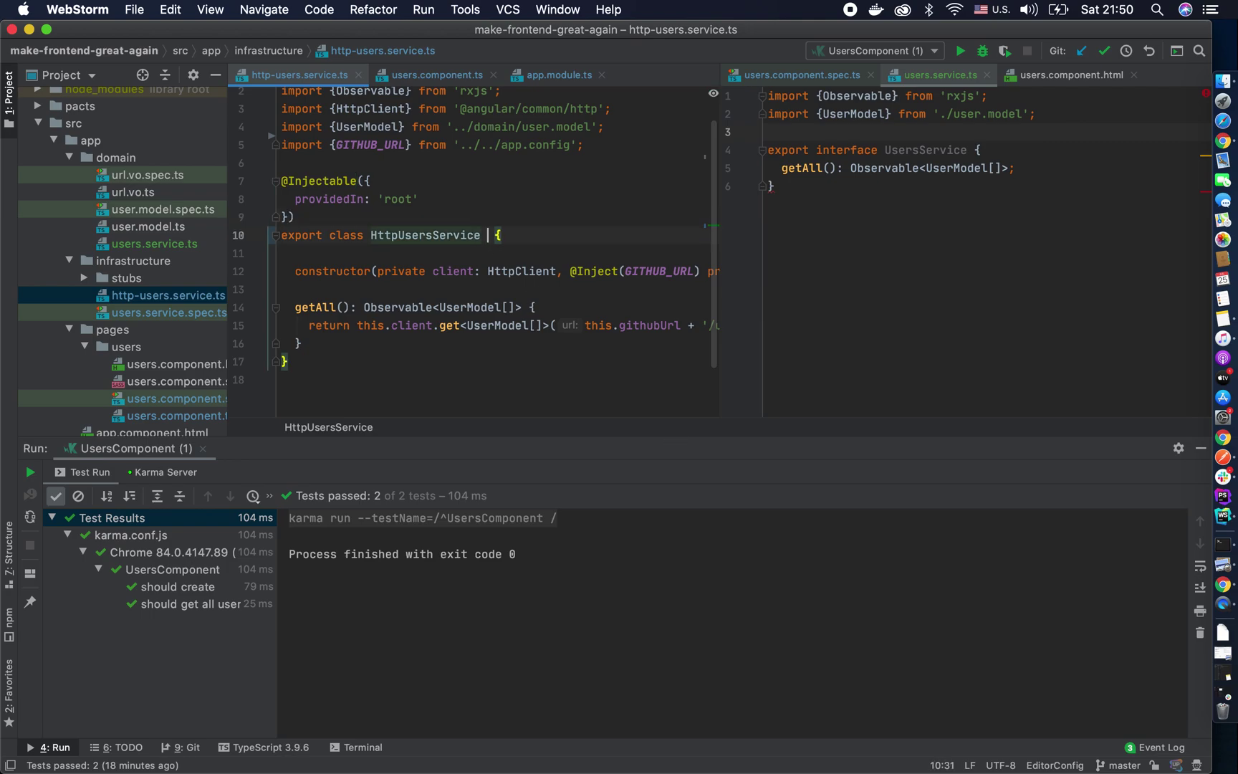
key("Return")
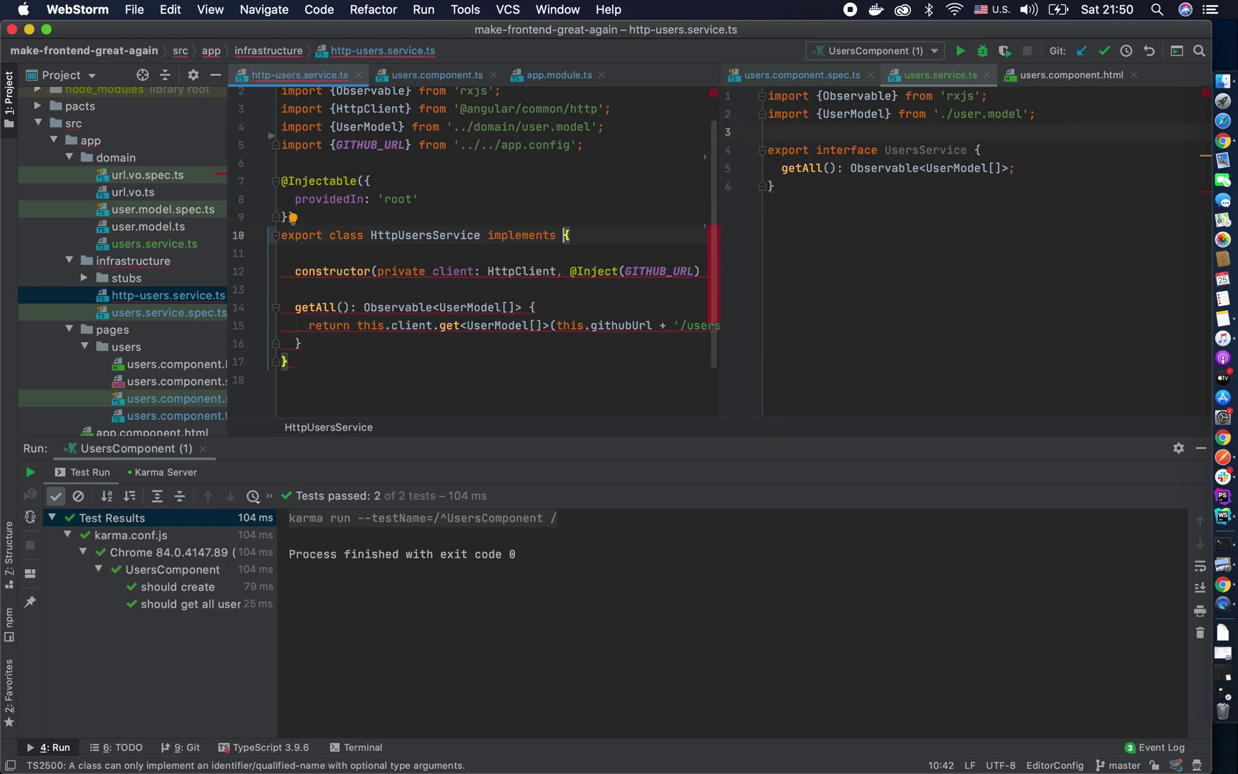
type("Users")
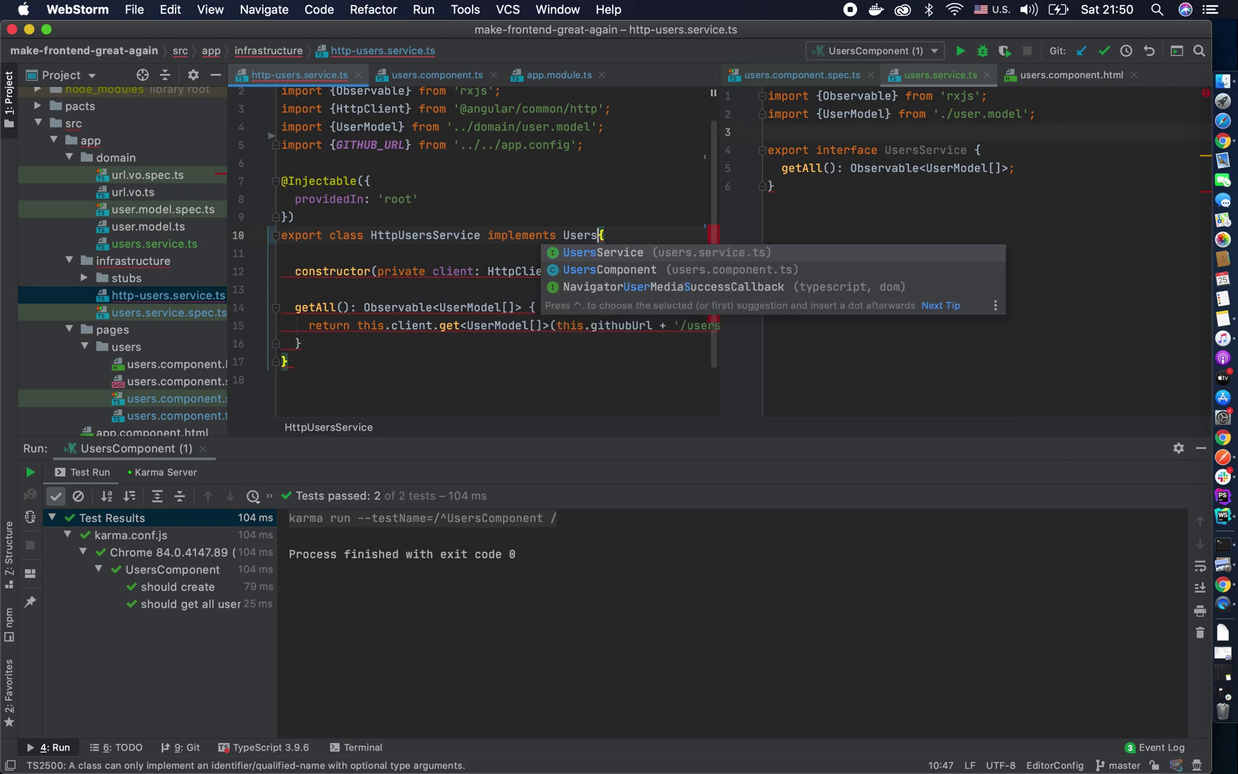
key("Return")
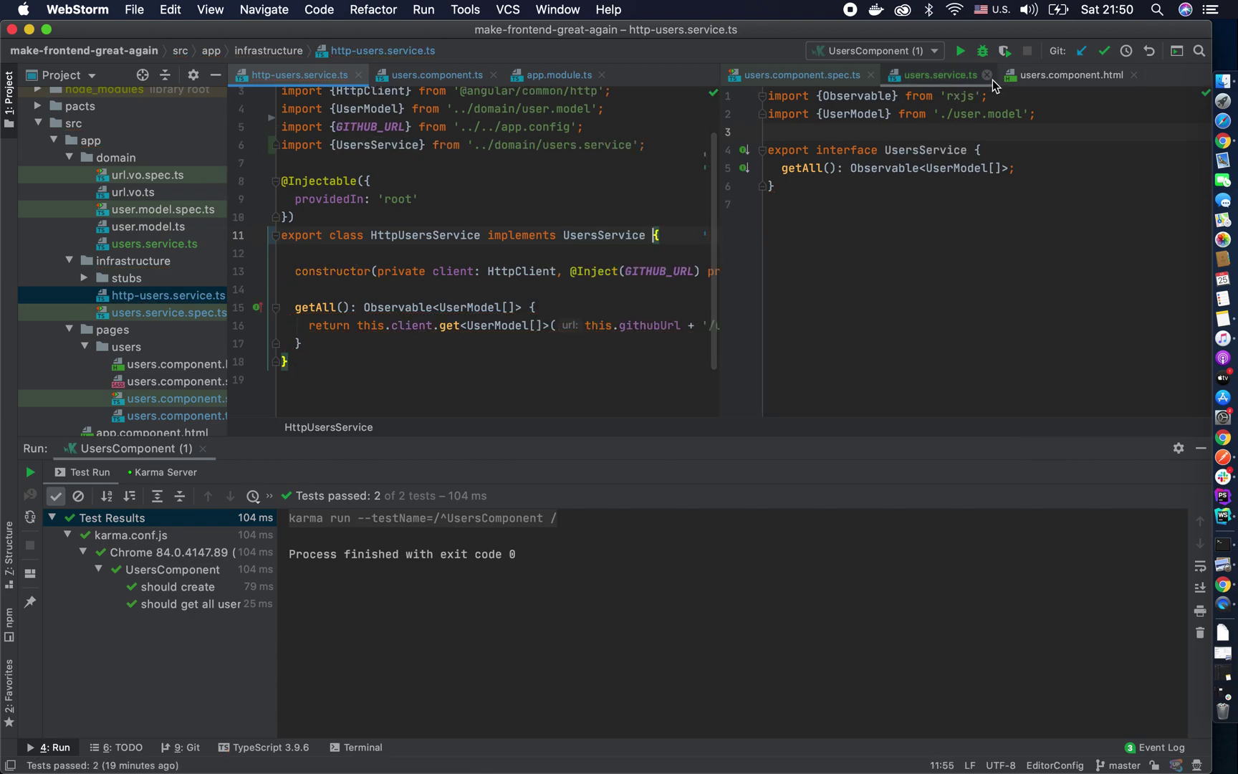
Show users.component.spec.ts in the right editor and rerun the UsersComponent tests
left_click(831, 77)
left_click(934, 309)
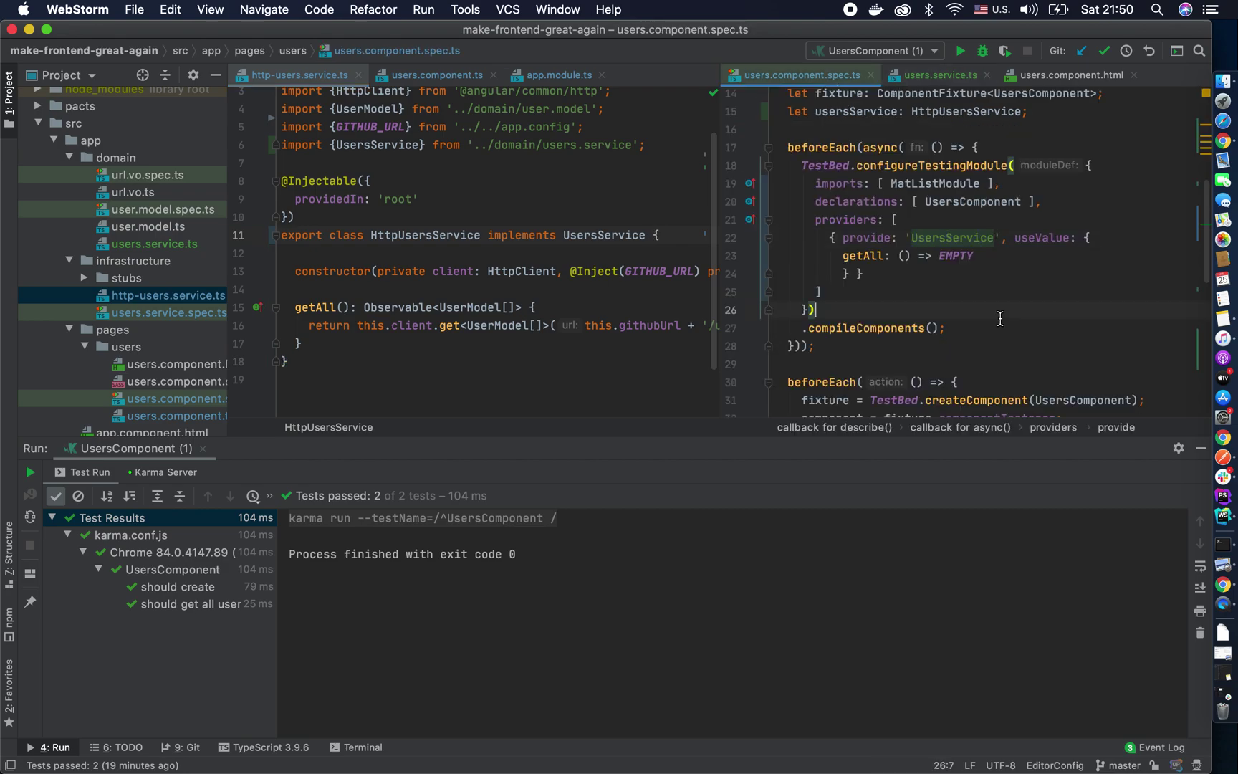
scroll(964, 285, "down", 5)
scroll(964, 285, "down", 5)
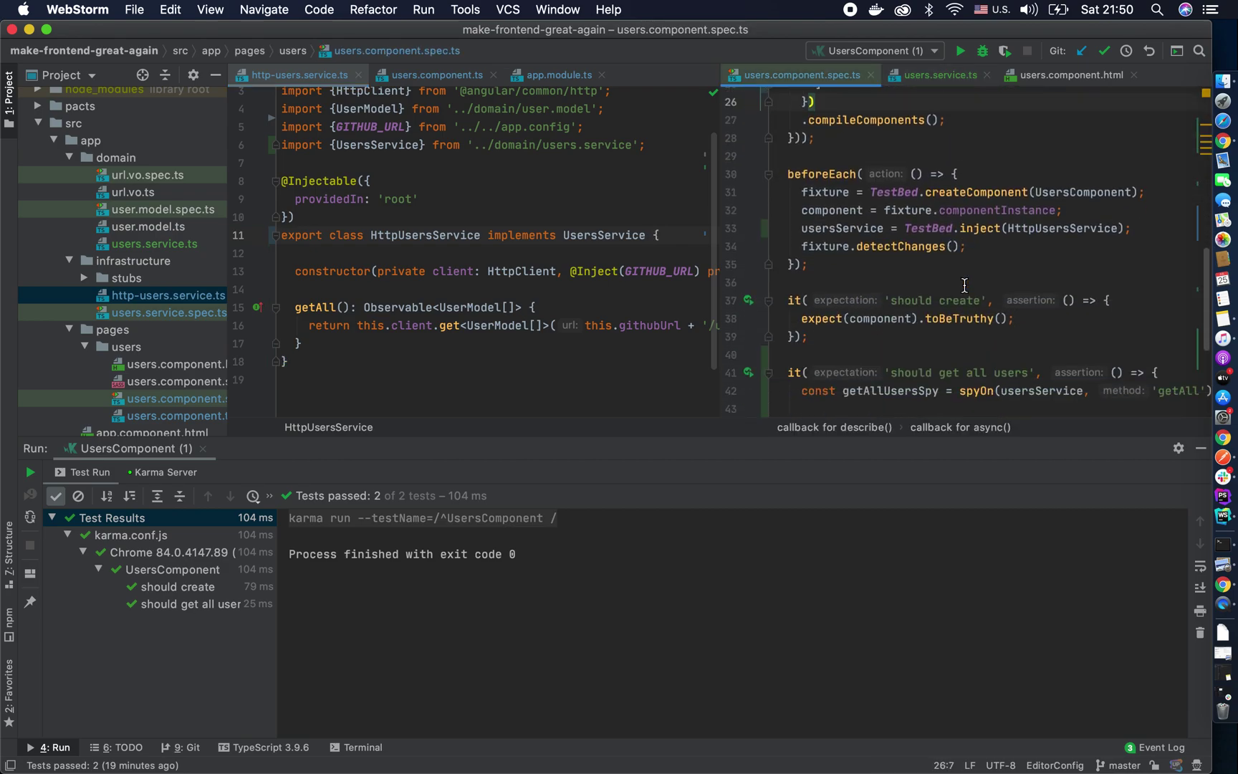
scroll(965, 285, "down", 3)
scroll(1006, 308, "down", 5)
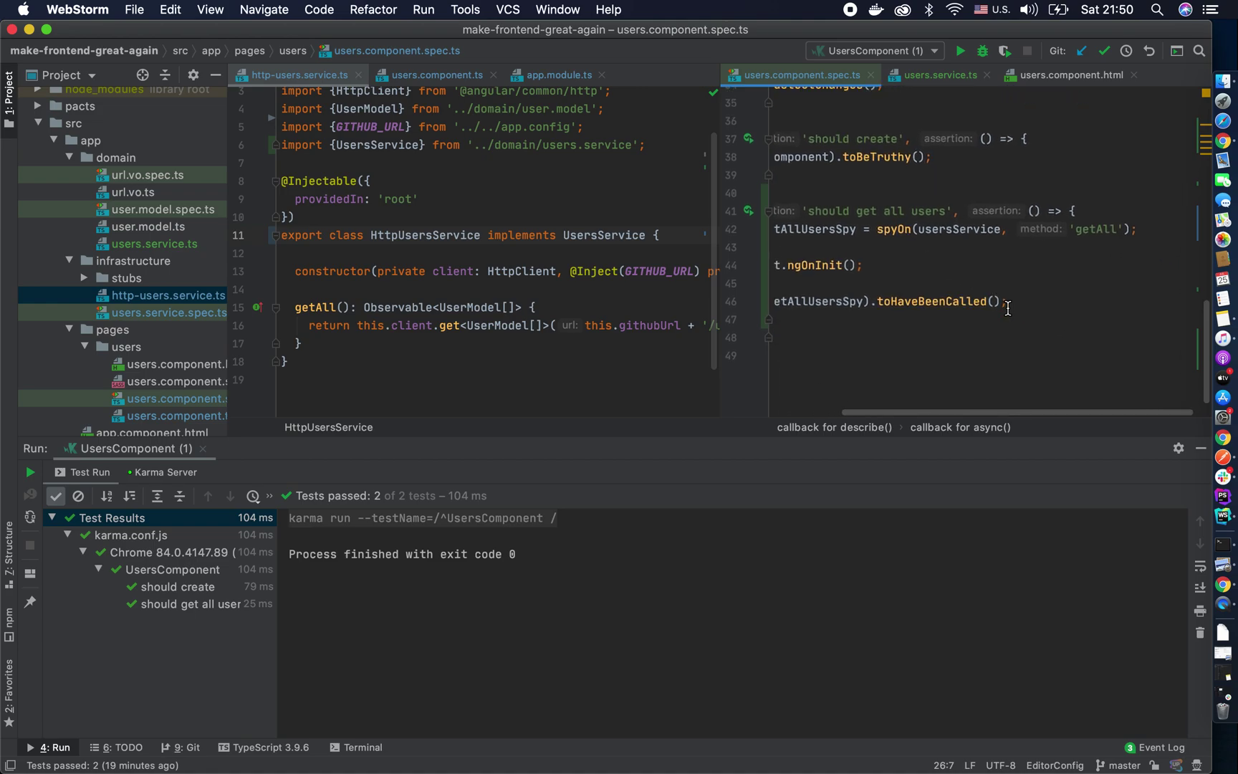
left_click(29, 473)
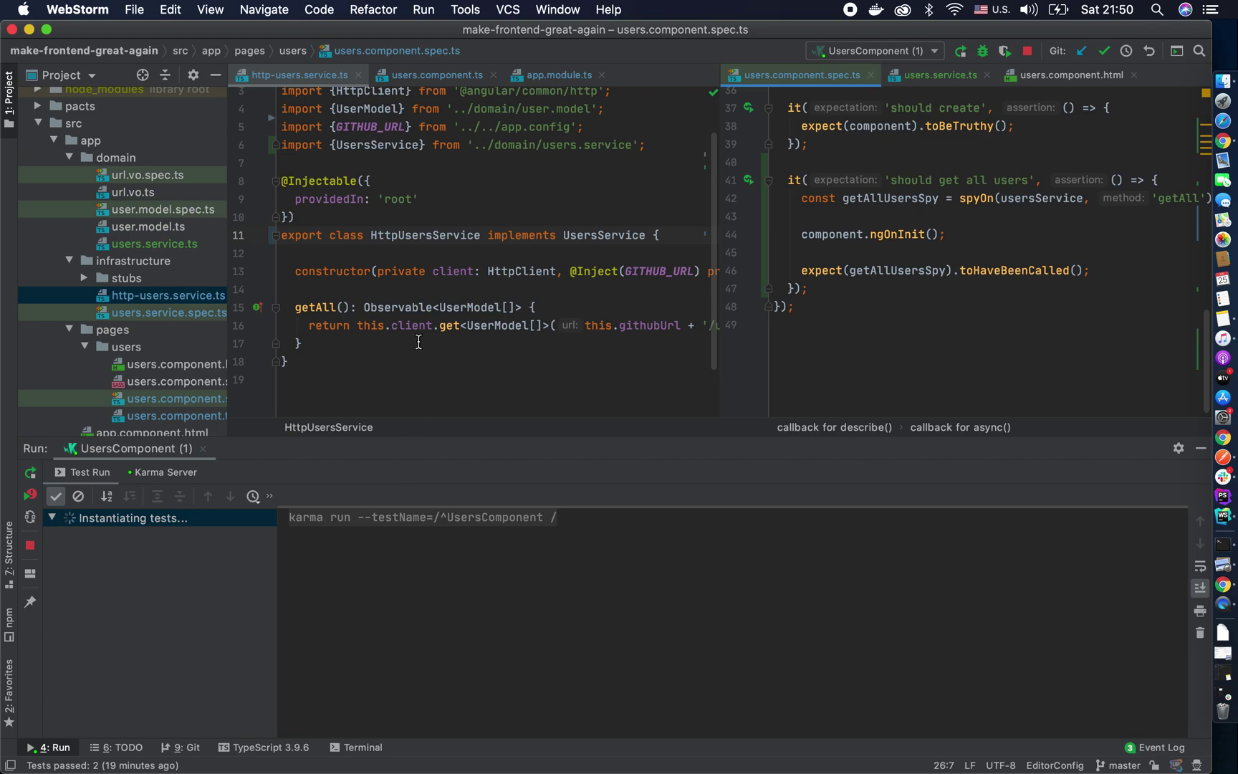
Open users.component.ts in the left editor after both tests fail on missing HttpClient
left_click(435, 76)
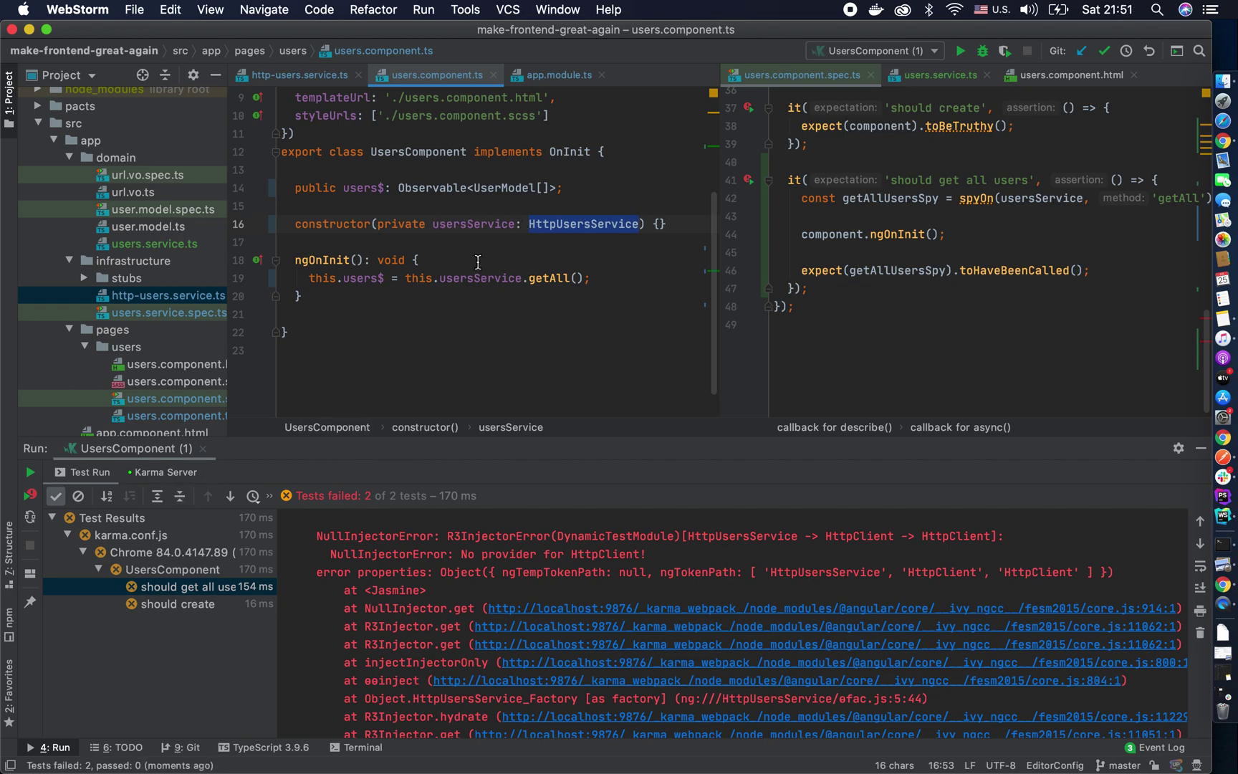
left_click(592, 248)
left_click(375, 224)
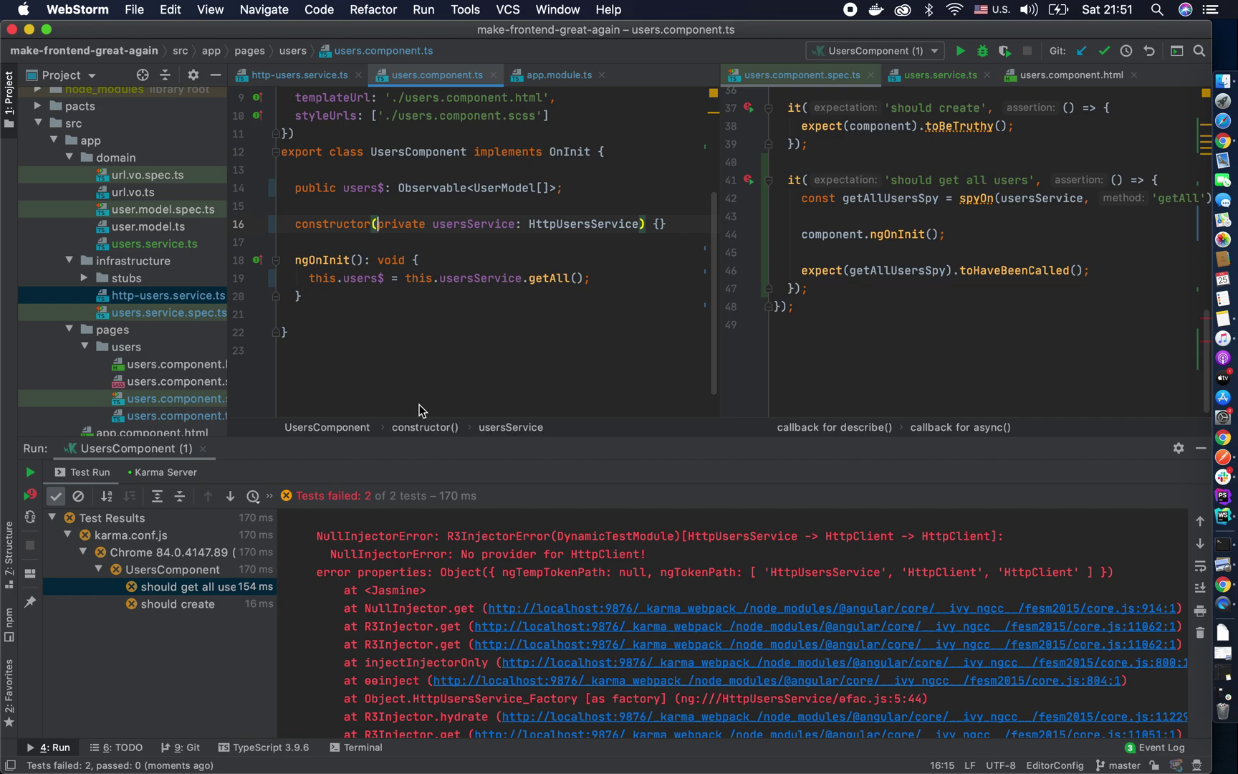
type("@Inj")
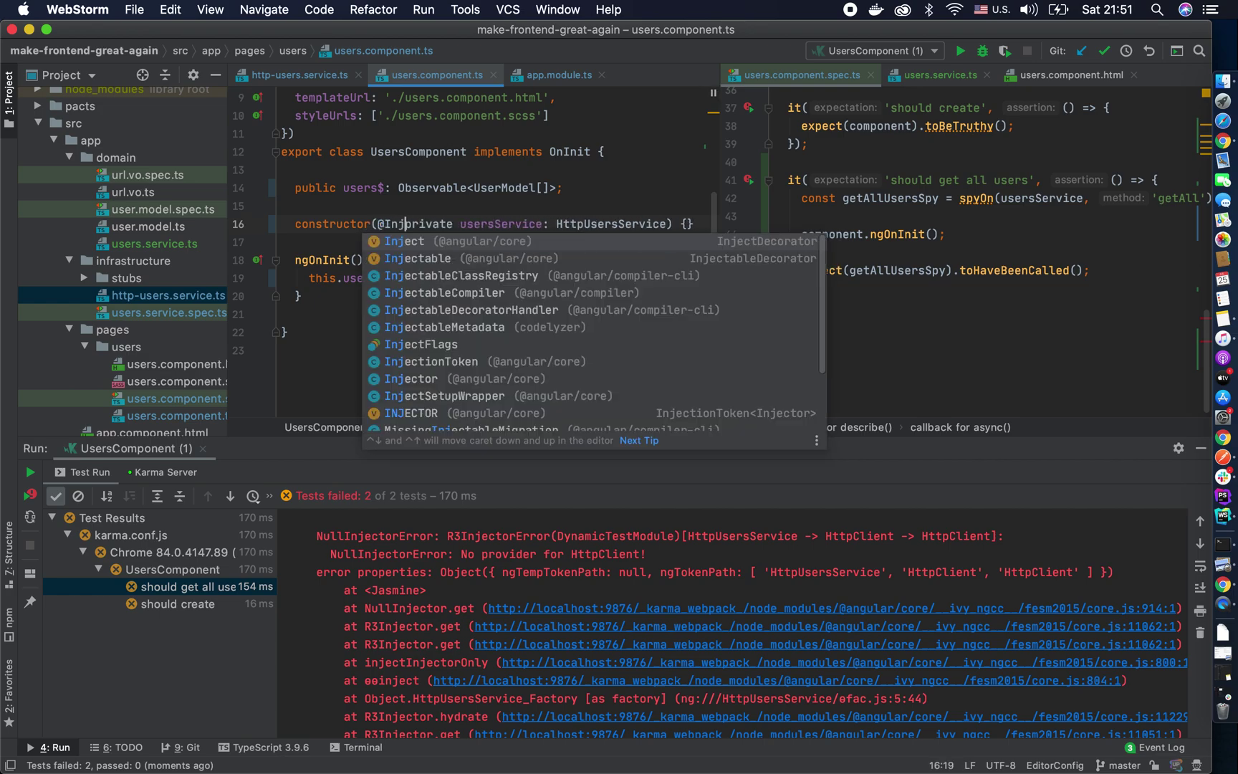
type("e")
key("Return")
type("'")
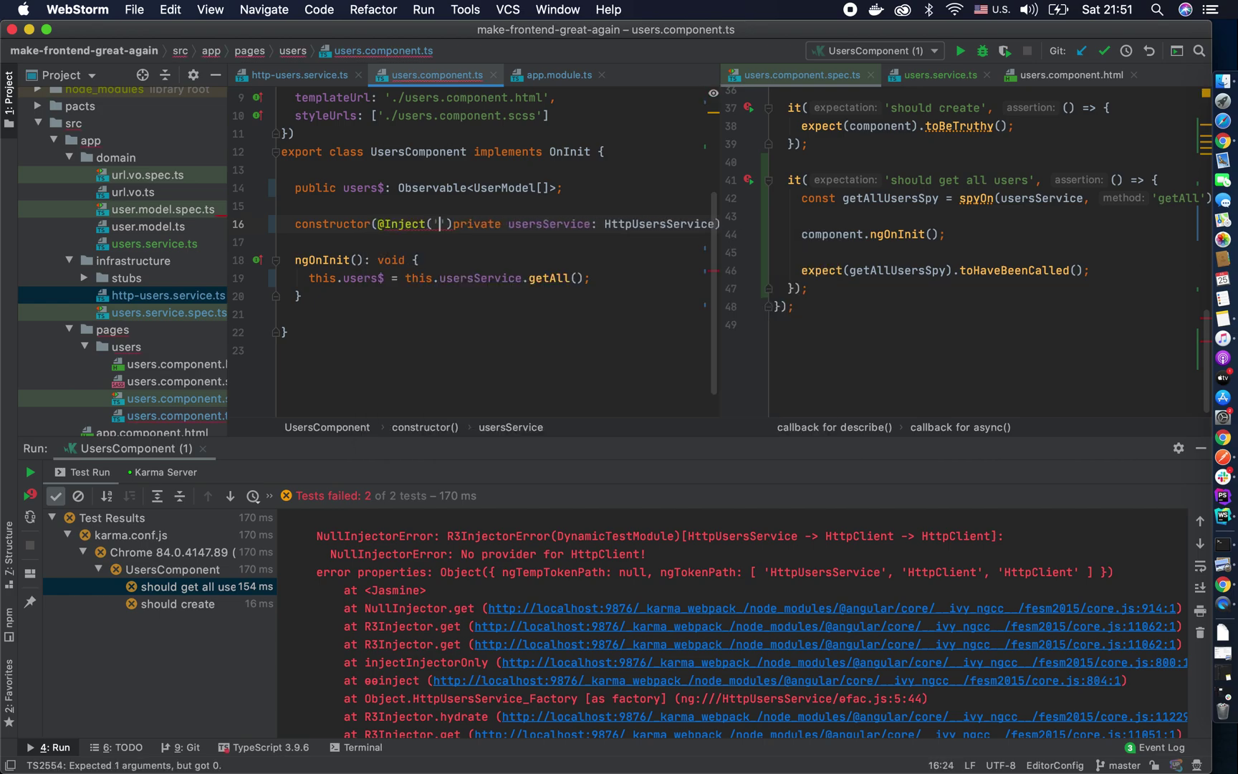
scroll(931, 210, "up", 1)
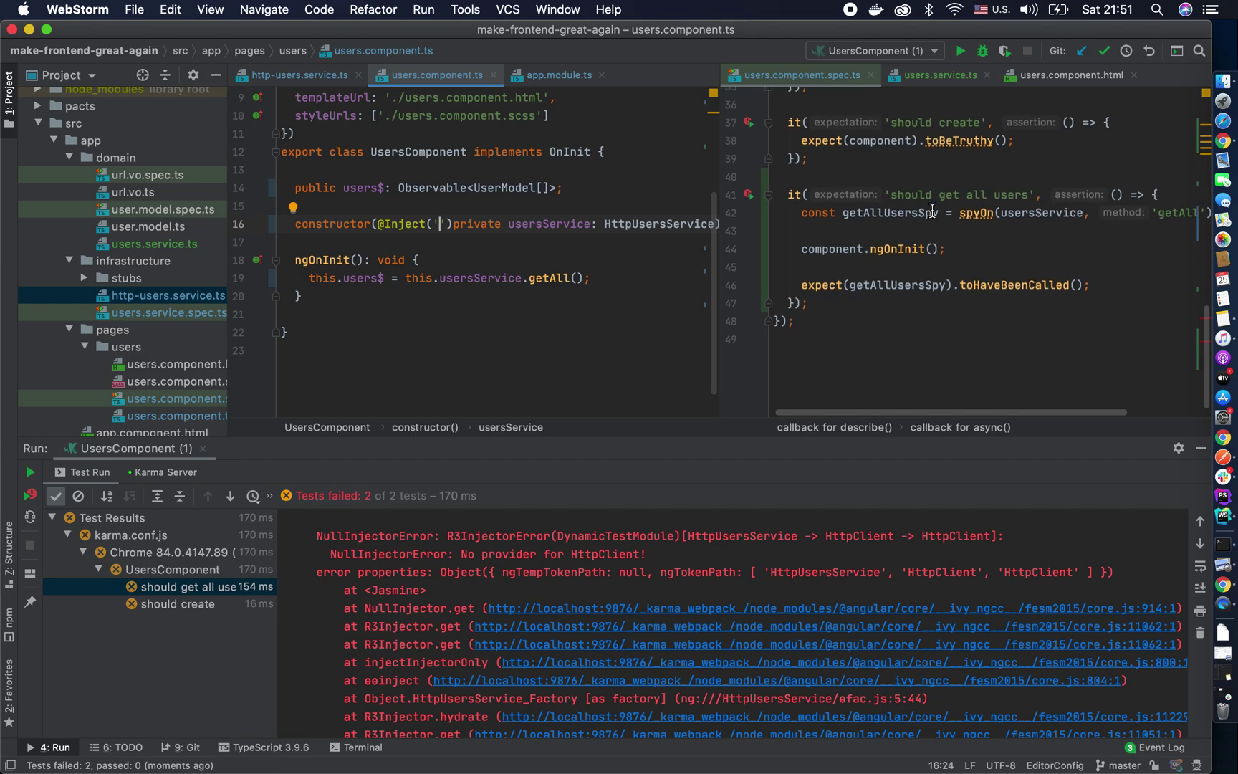
scroll(931, 210, "up", 5)
scroll(931, 211, "up", 2)
double_click(943, 158)
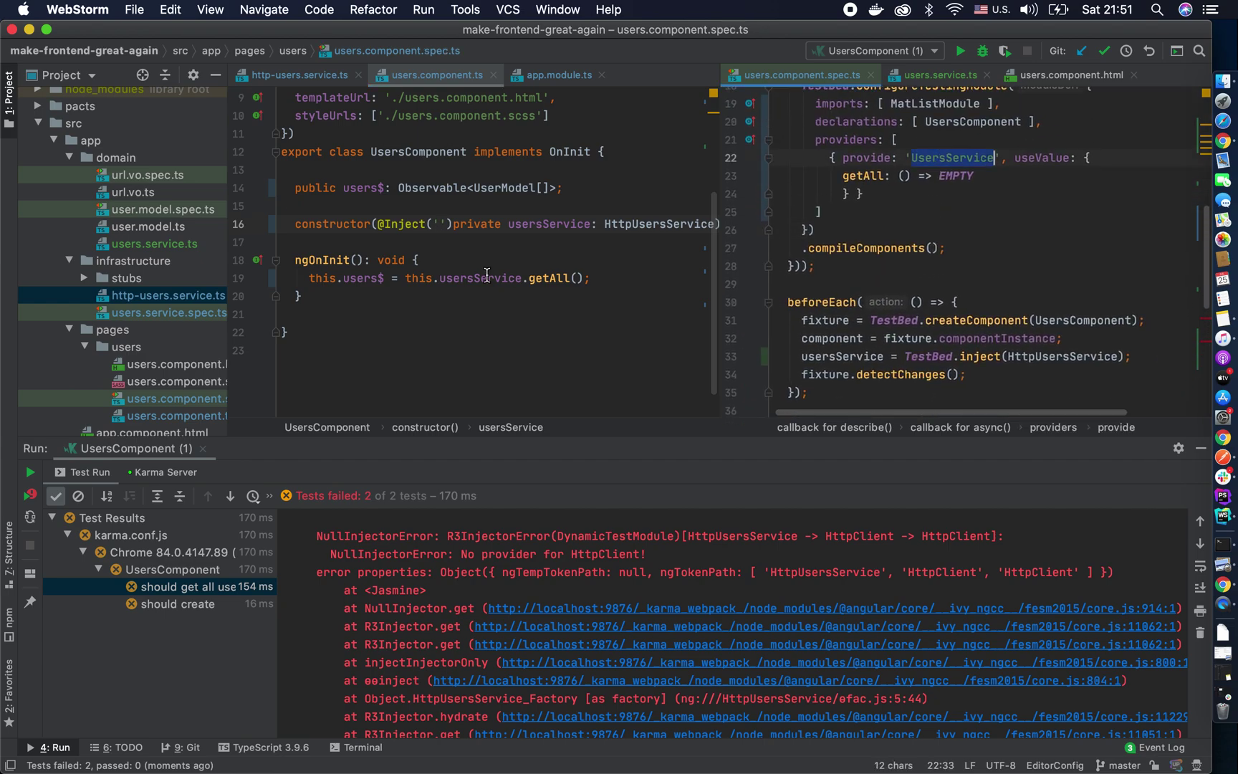
key("super+c")
left_click(437, 224)
key("super+v")
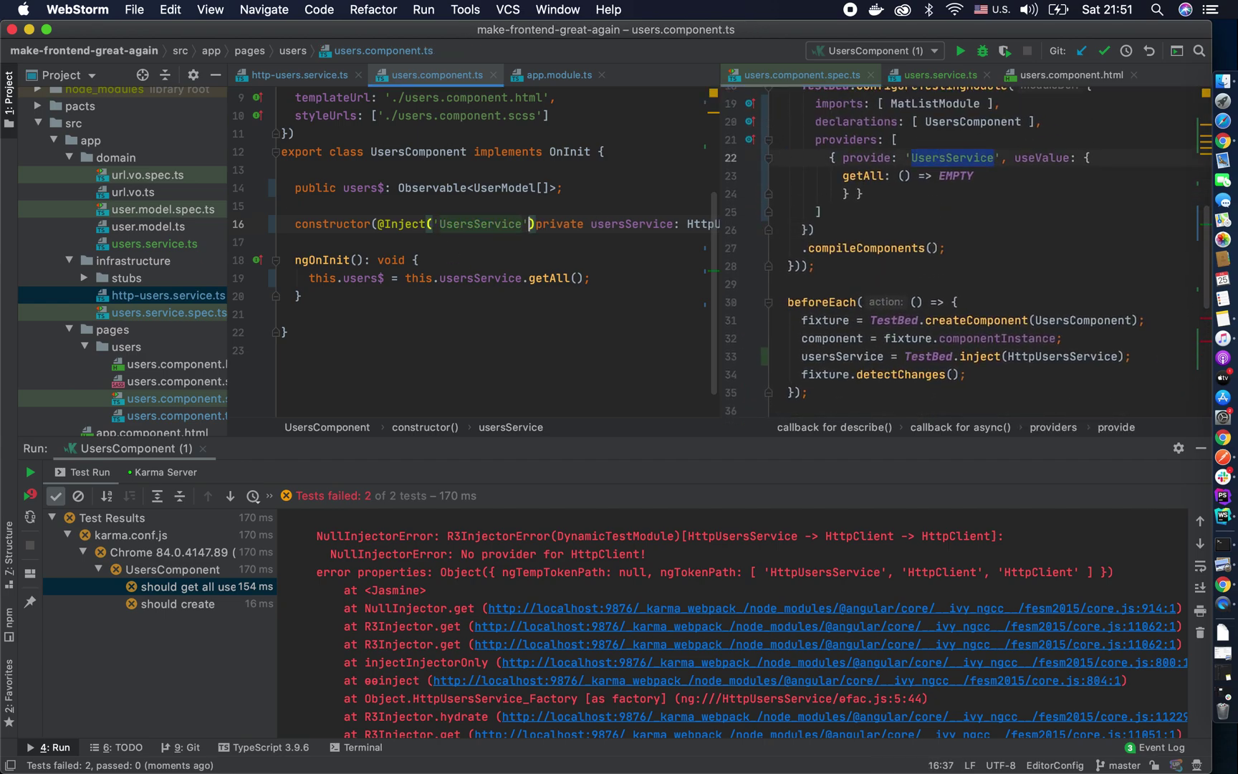
scroll(648, 224, "right", 5)
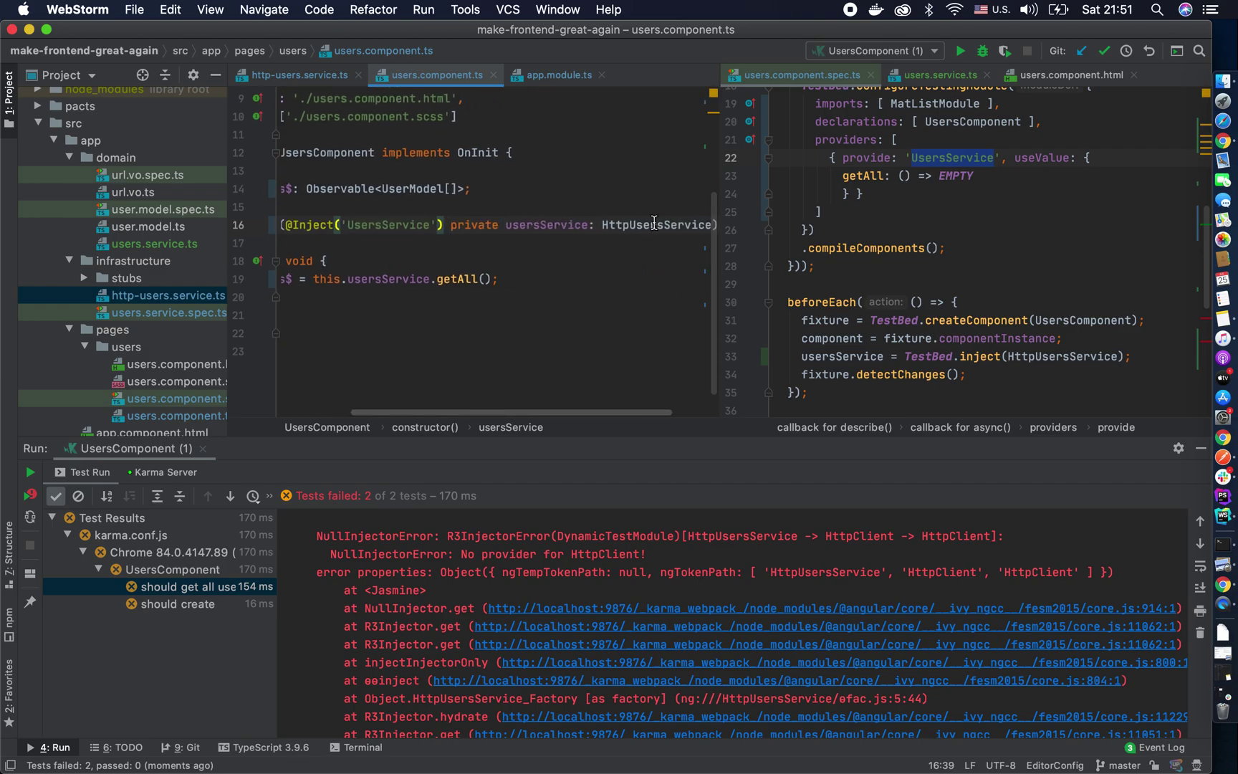
Change the parameter type from HttpUsersService to UsersService, auto-importing the interface
double_click(648, 225)
key("super+v")
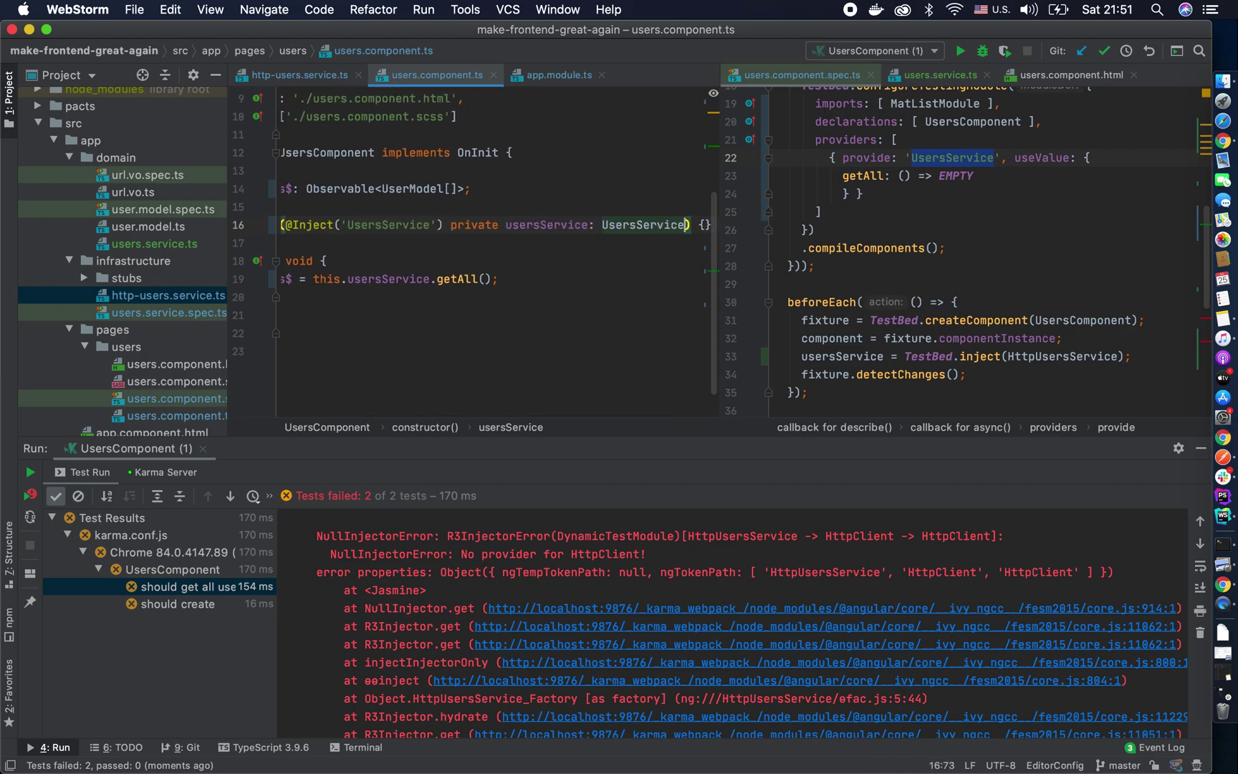
key("ctrl+space")
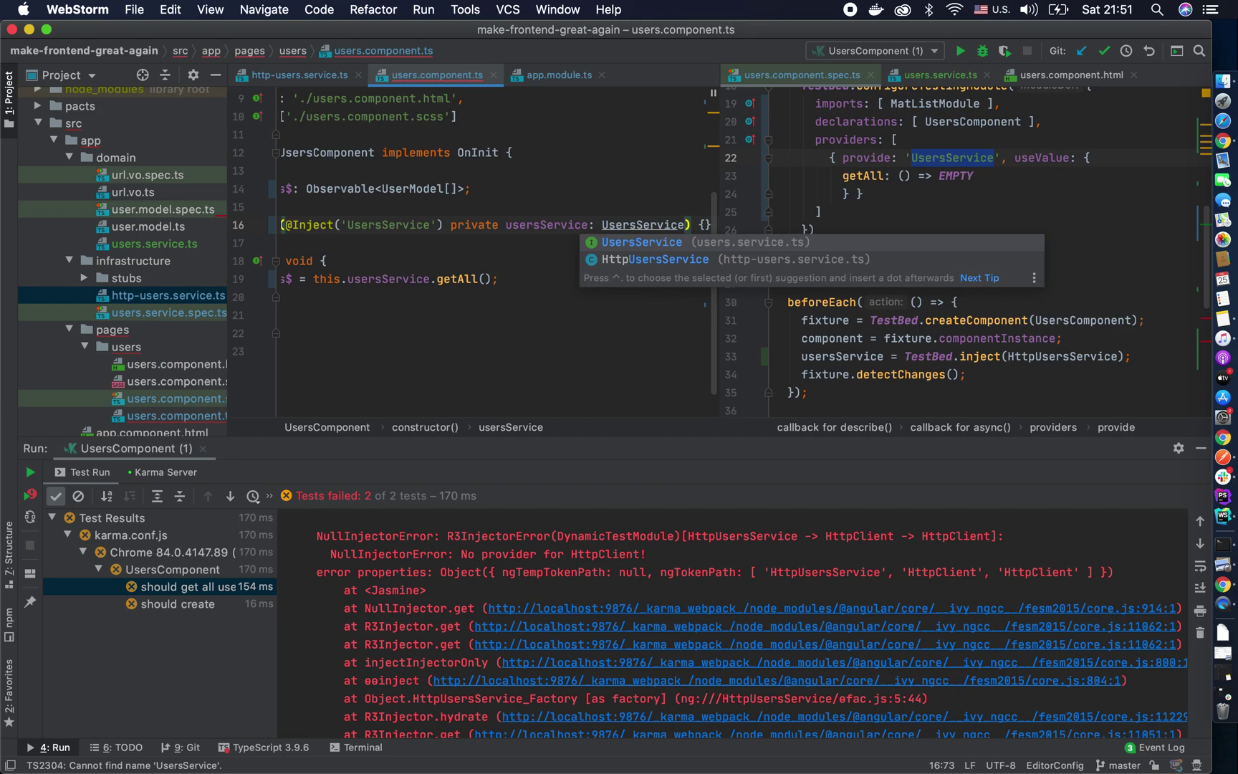
key("Return")
scroll(493, 288, "left", 5)
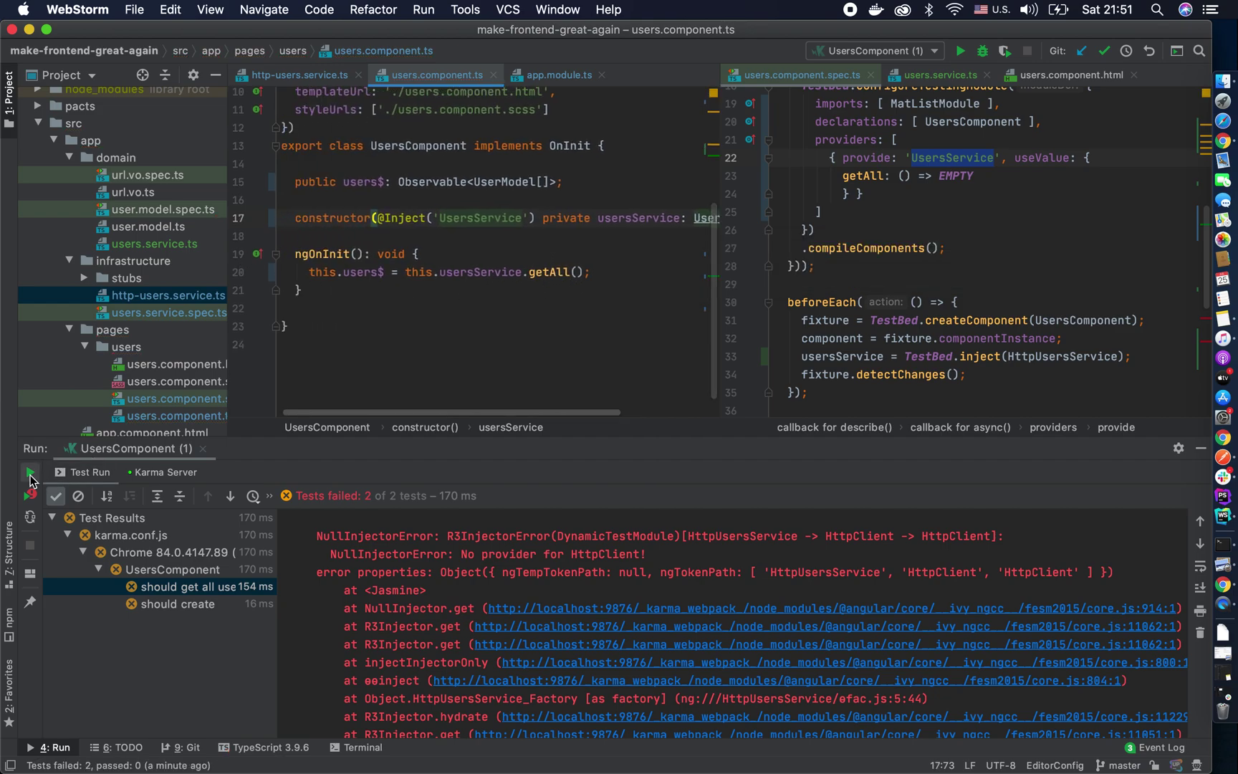
Rerun the failing UsersComponent tests with Ctrl+R, then restart the Karma server
key("ctrl+r")
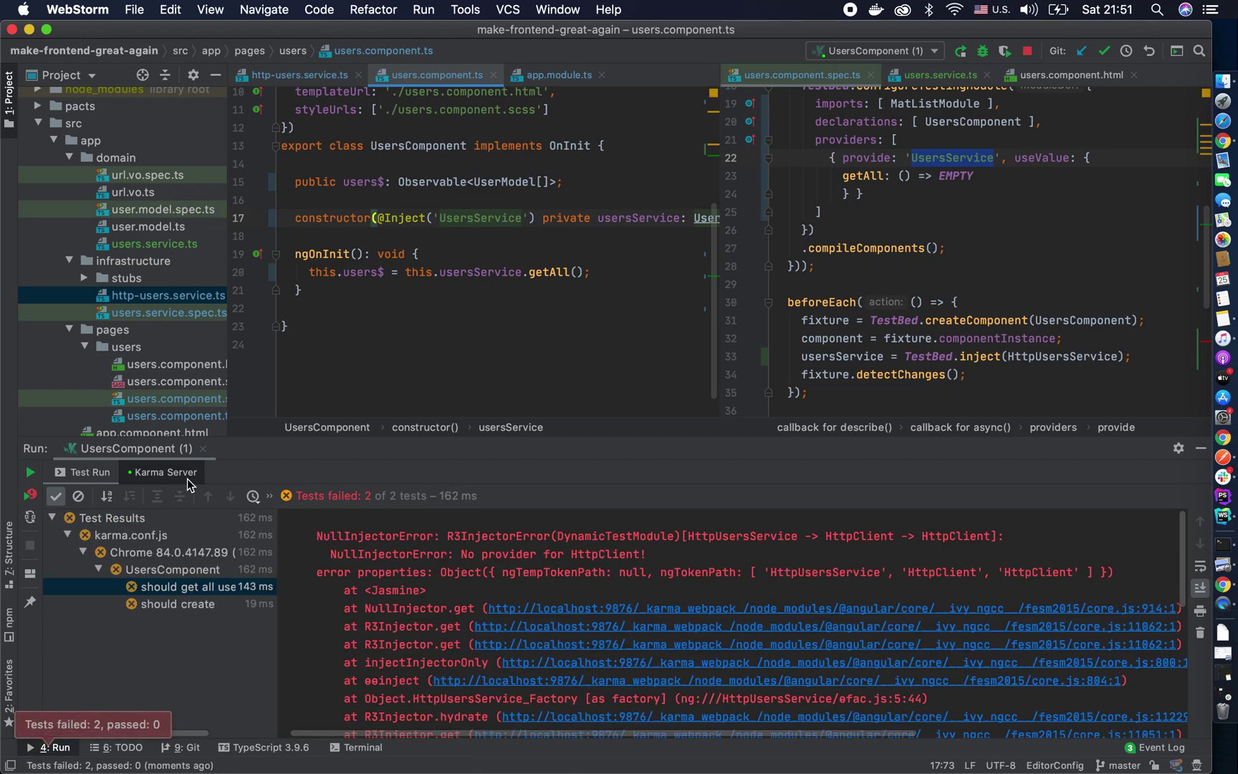
left_click(183, 474)
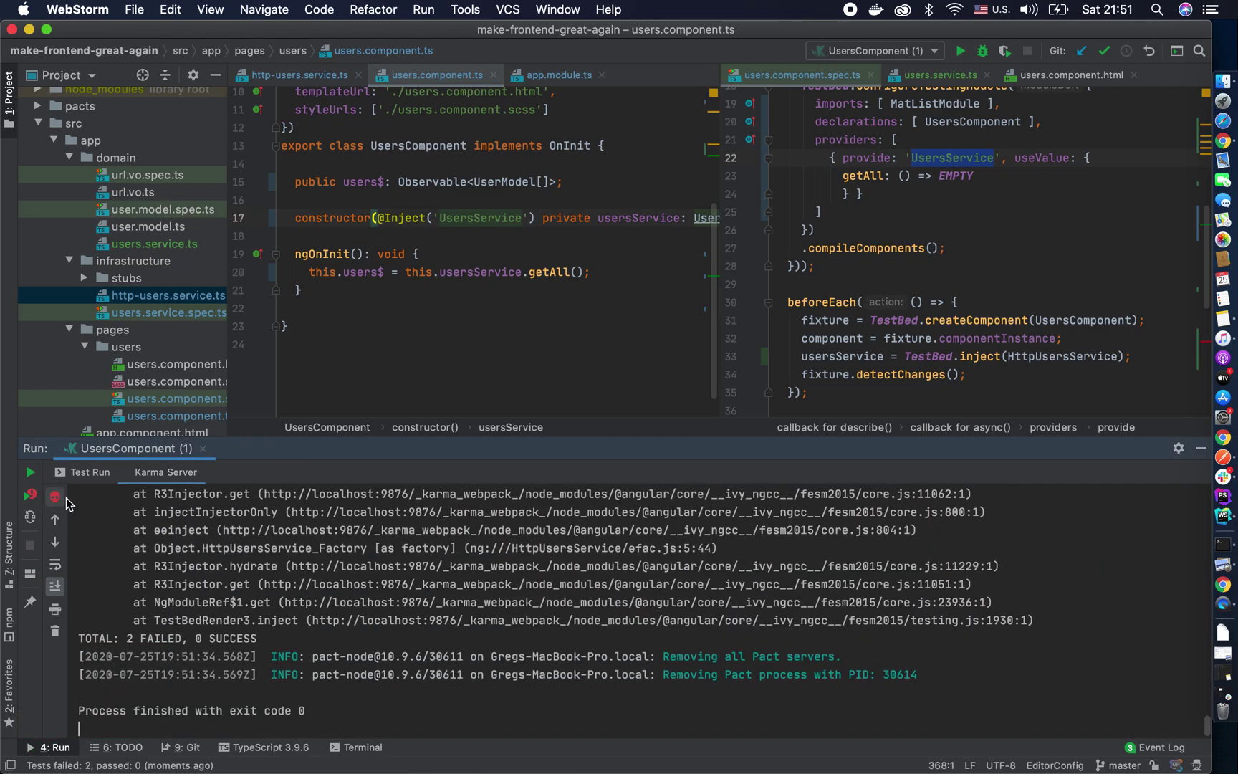
left_click(30, 472)
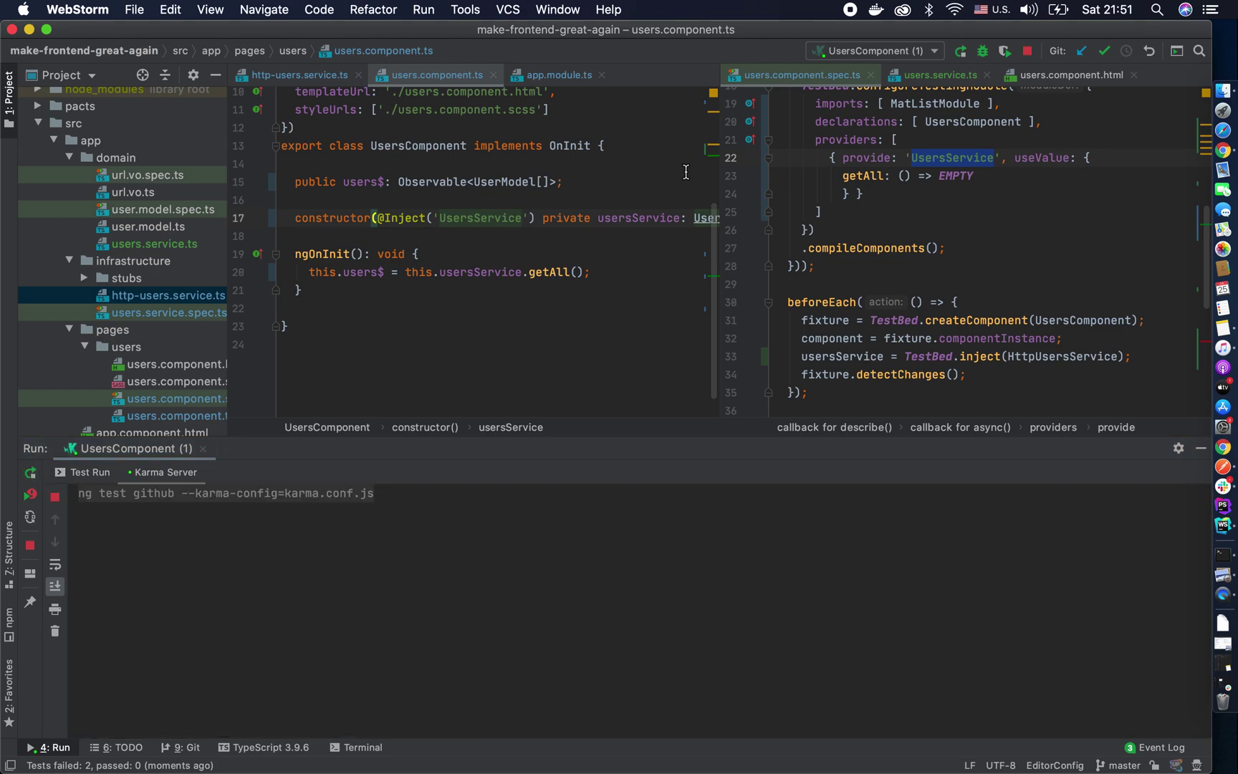
left_click(571, 202)
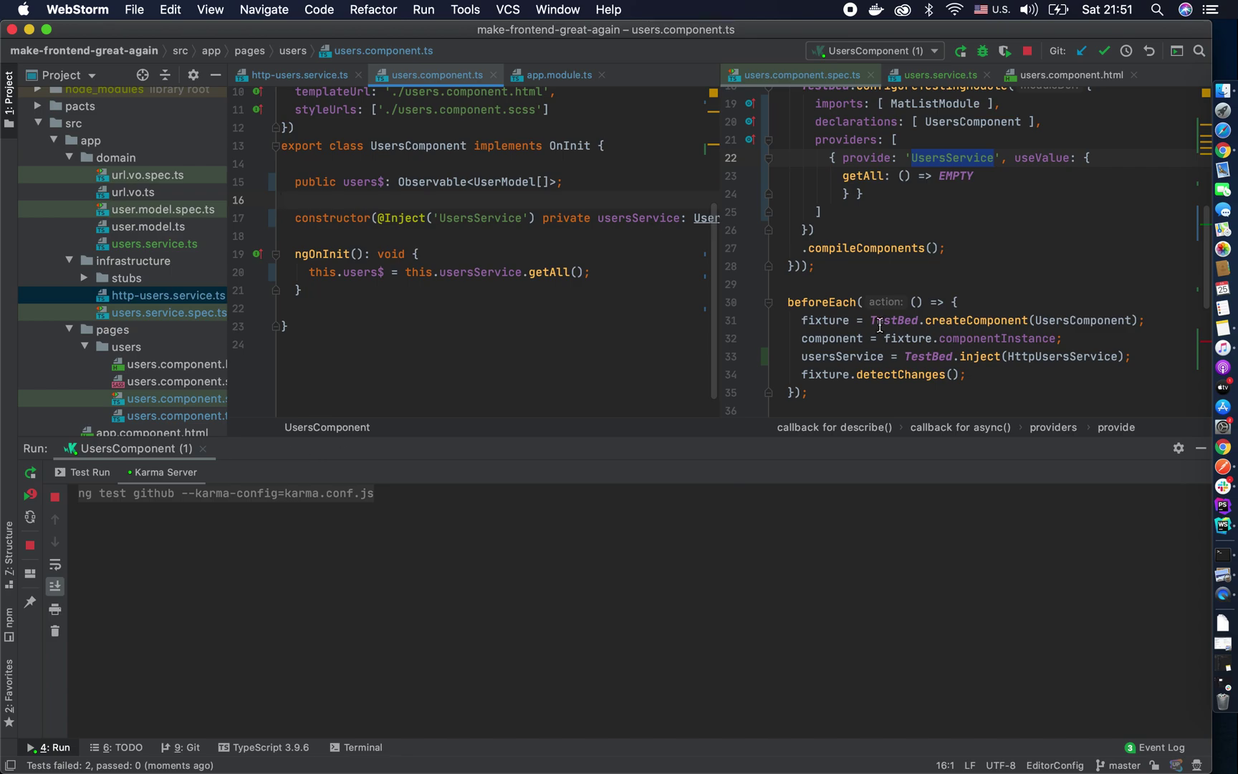
scroll(938, 245, "up", 3)
scroll(938, 246, "up", 2)
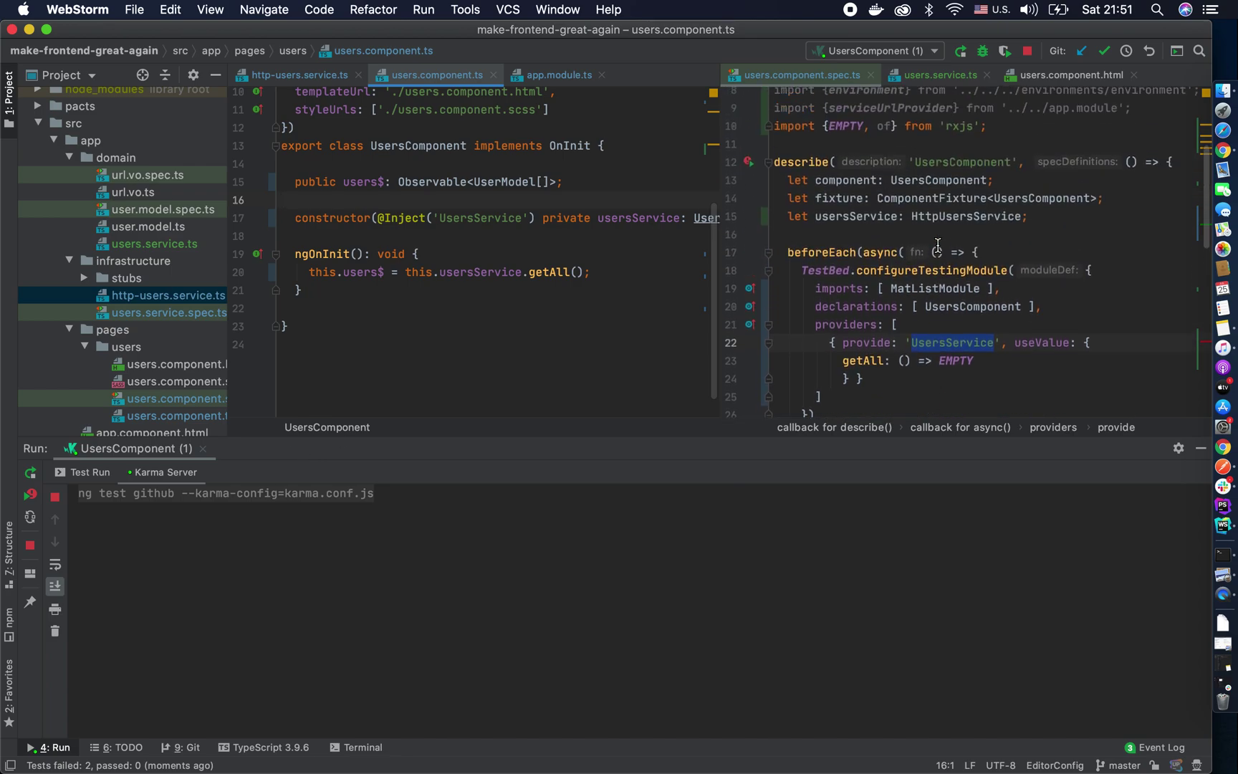
scroll(937, 246, "down", 1)
scroll(937, 246, "down", 1)
scroll(937, 246, "down", 2)
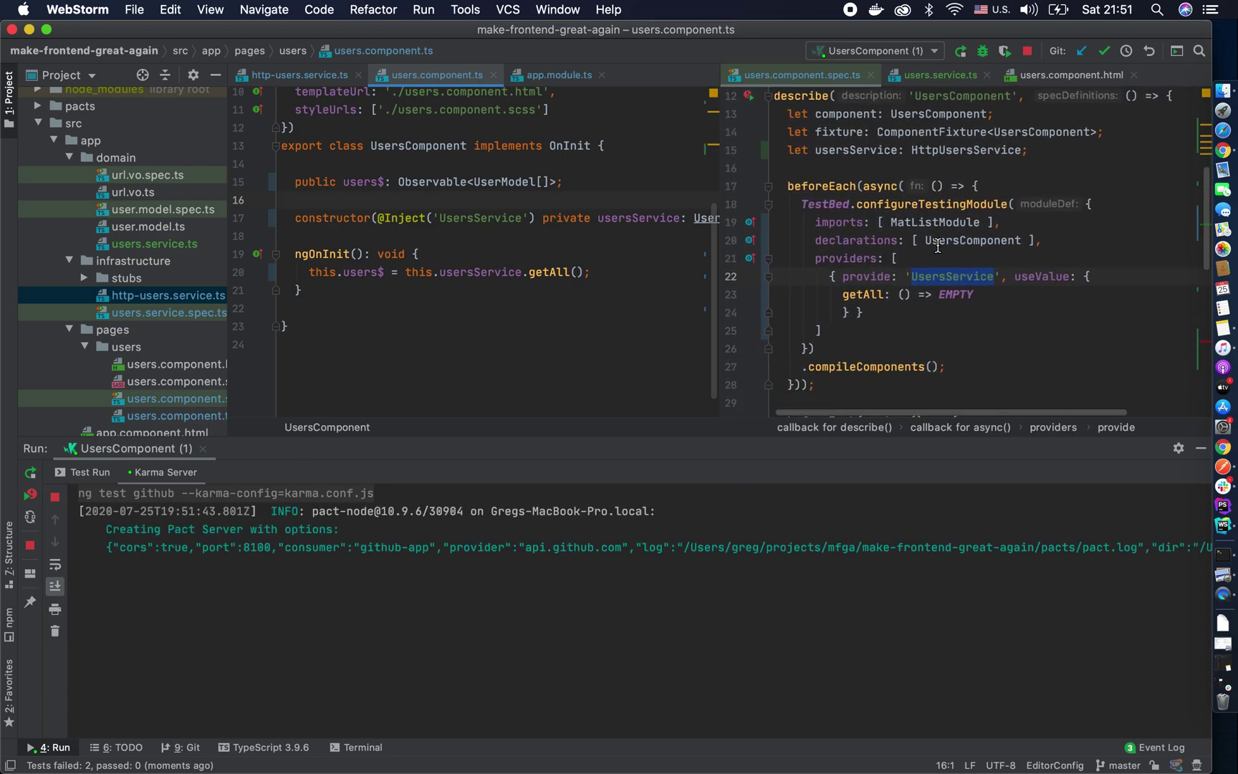
Change usersService's type on line 15 from HttpUsersService to UsersService, auto-importing it
double_click(964, 151)
type("UsersService")
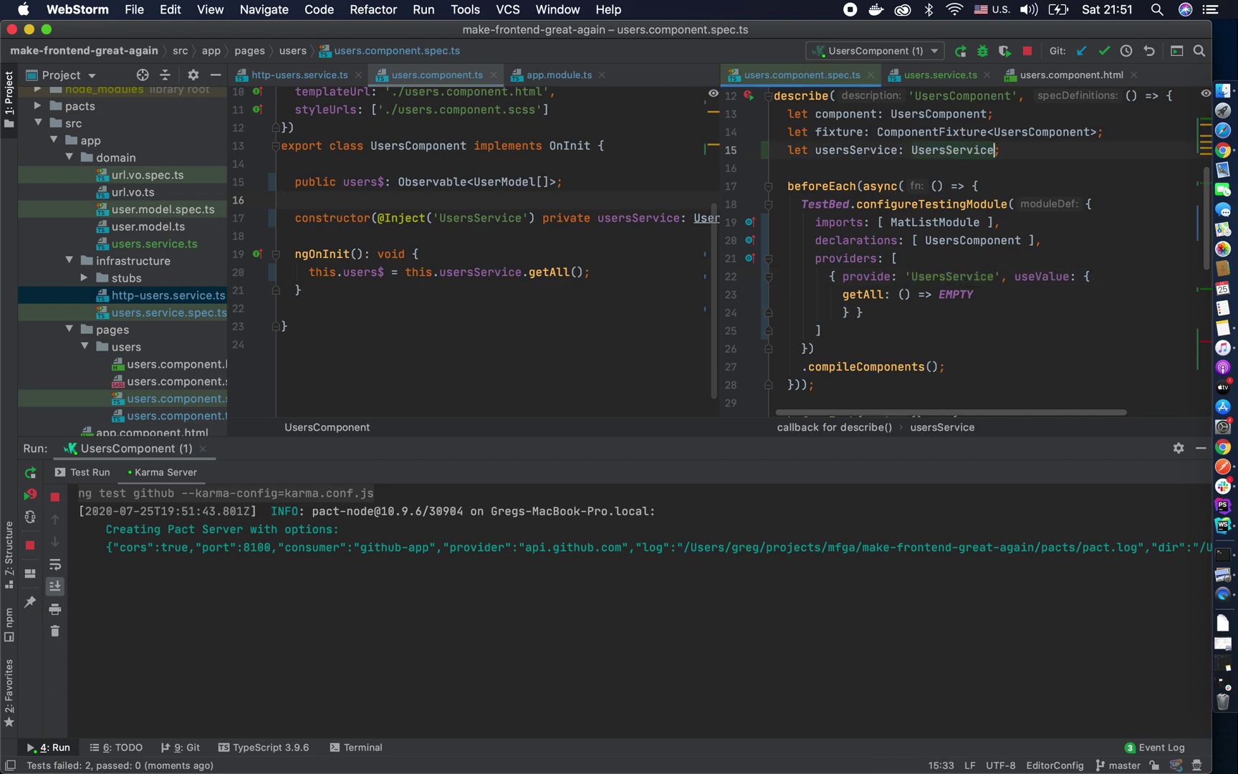
key("BackSpace")
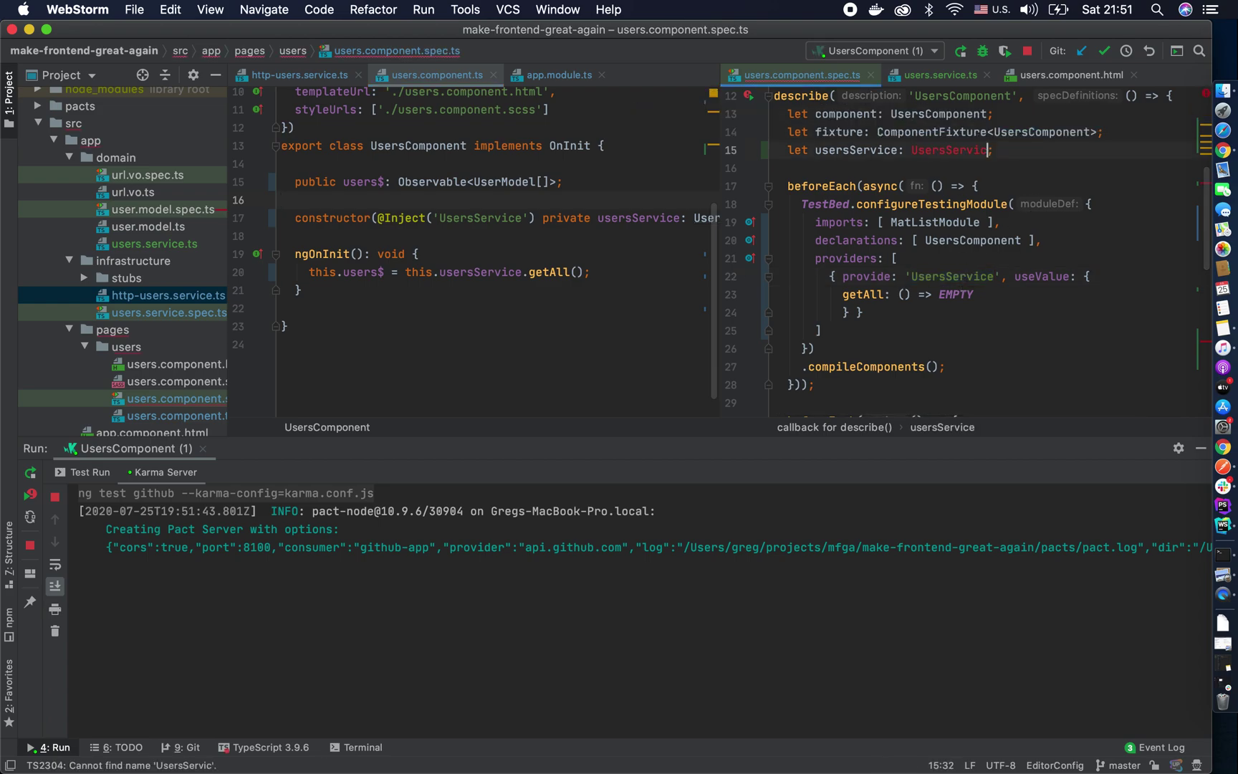
type("e")
key("Return")
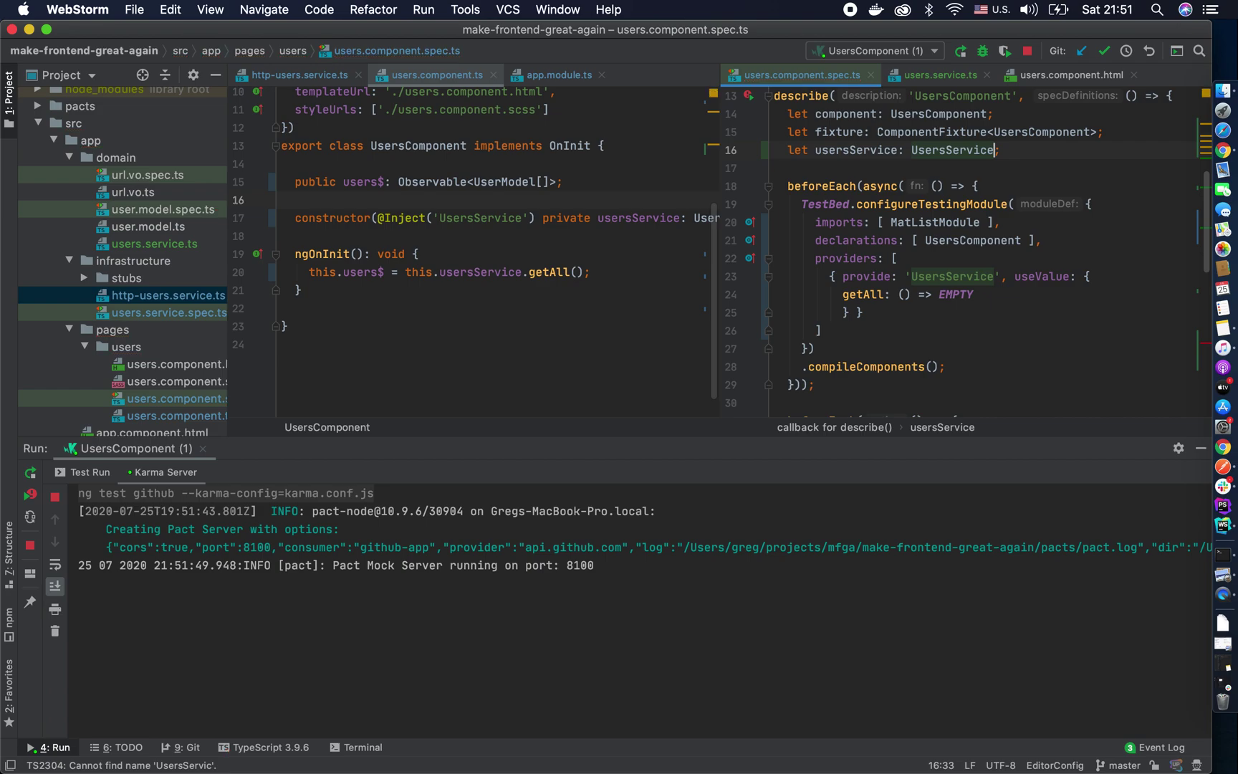
scroll(999, 310, "down", 3)
scroll(1015, 320, "down", 2)
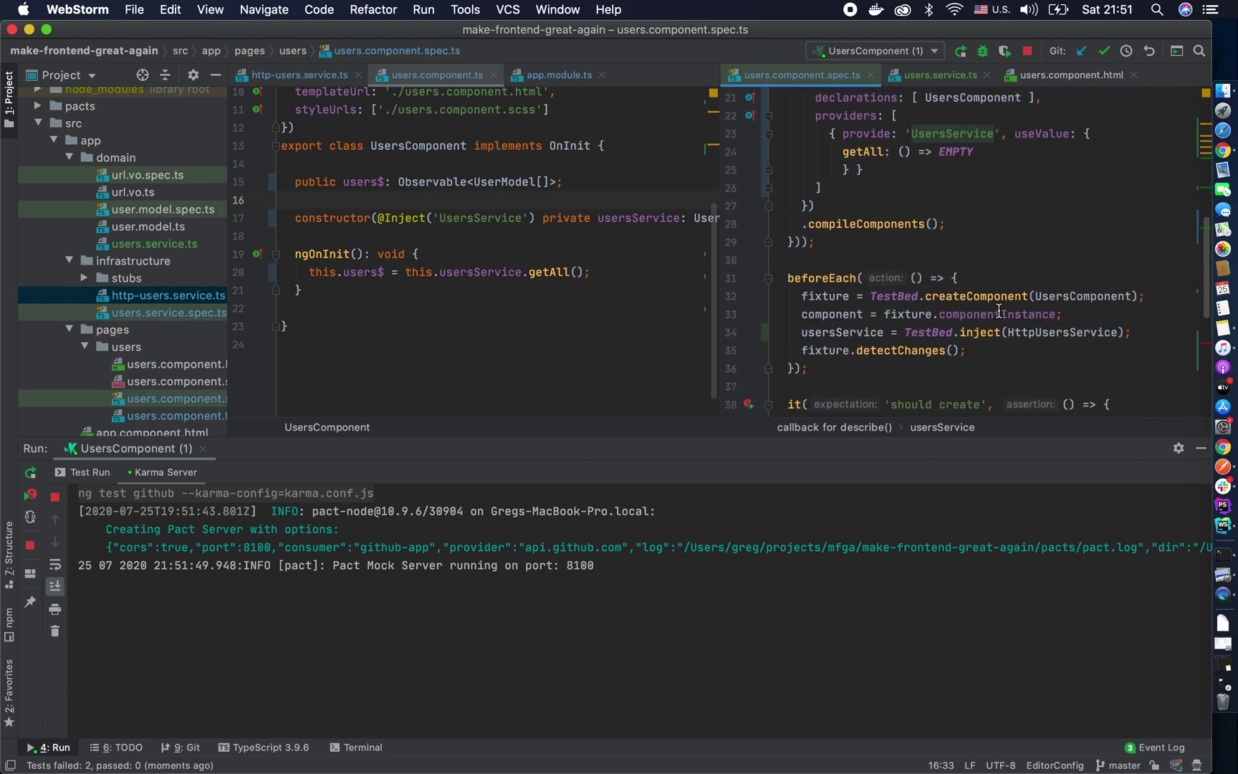
Replace TestBed.inject(HttpUsersService) with TestBed.get('UsersService') on line 34
double_click(1046, 336)
type("UsersService")
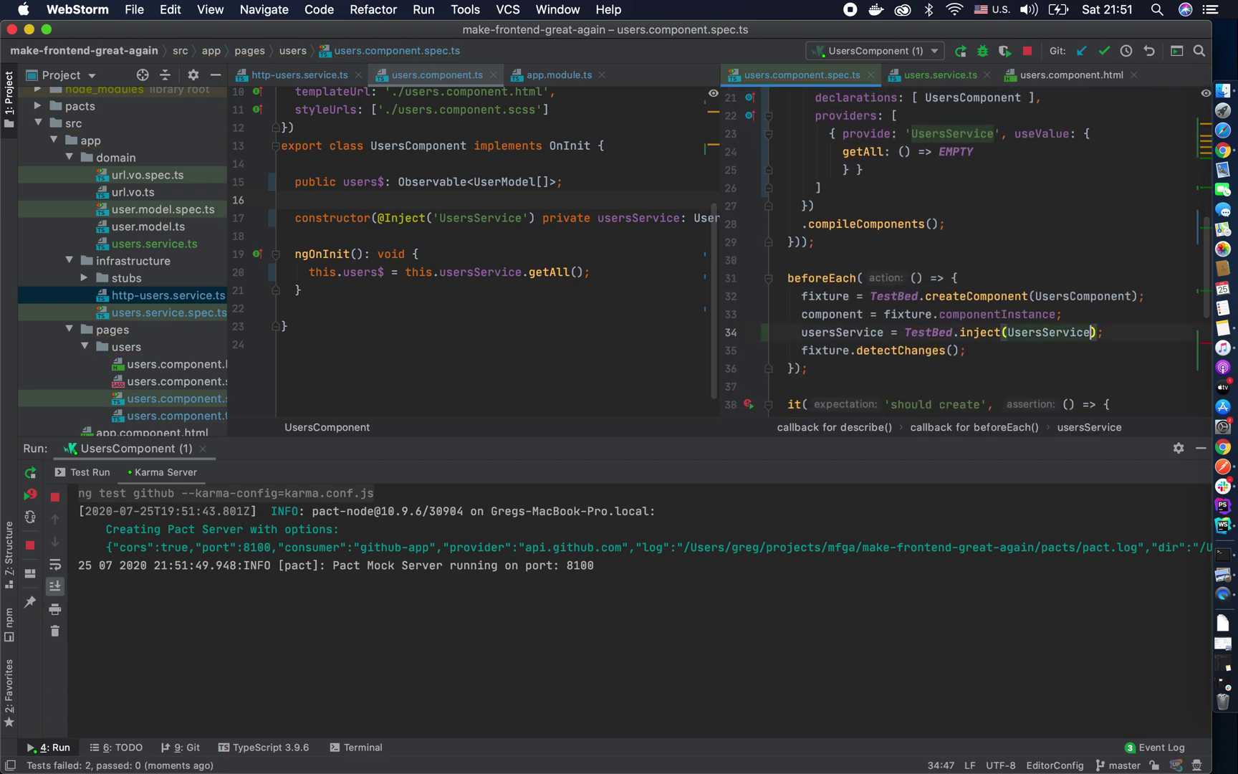
key("ctrl+space")
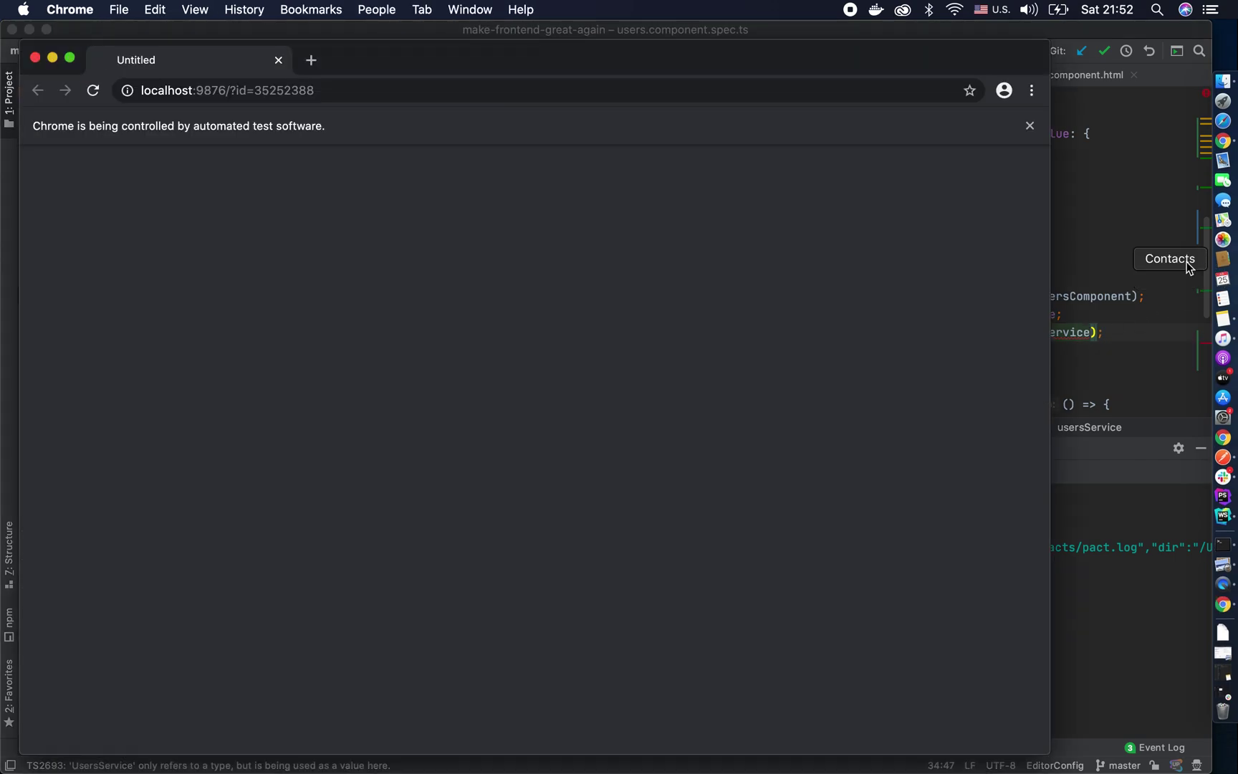
left_click(1184, 277)
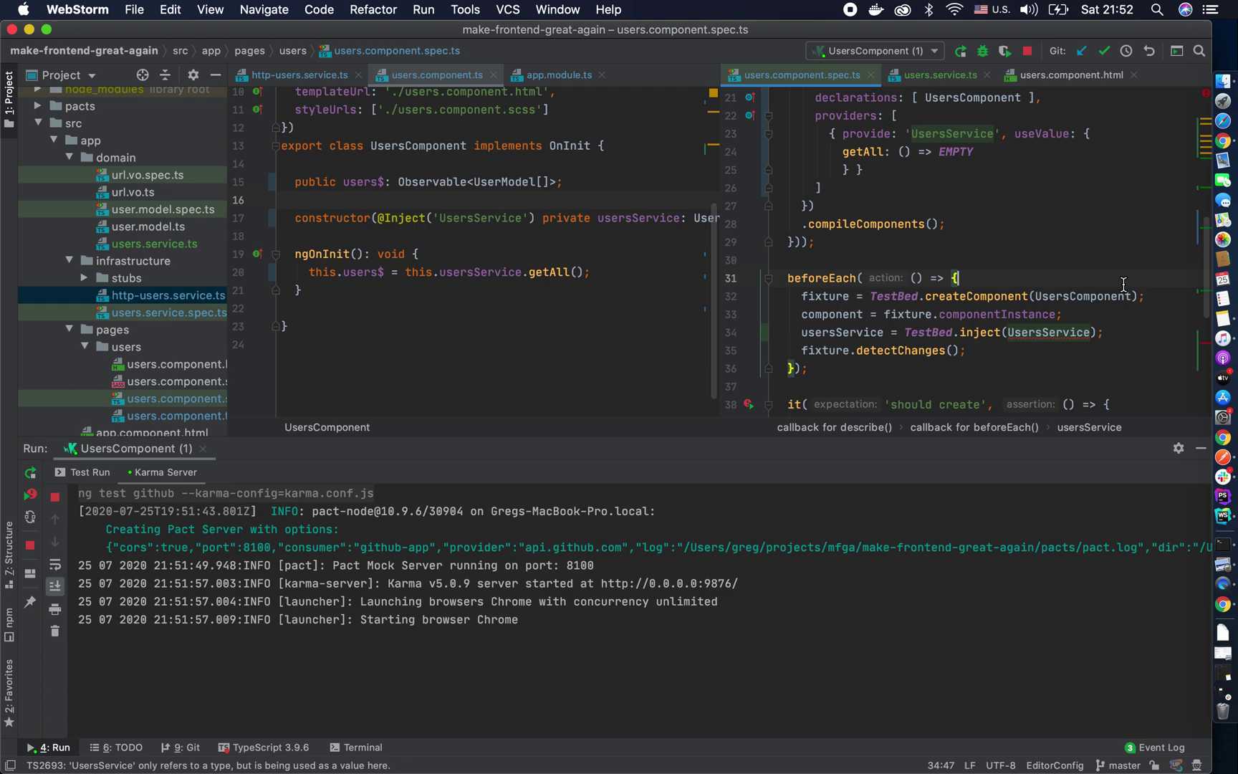
left_click(1006, 332)
double_click(1006, 332)
type("'")
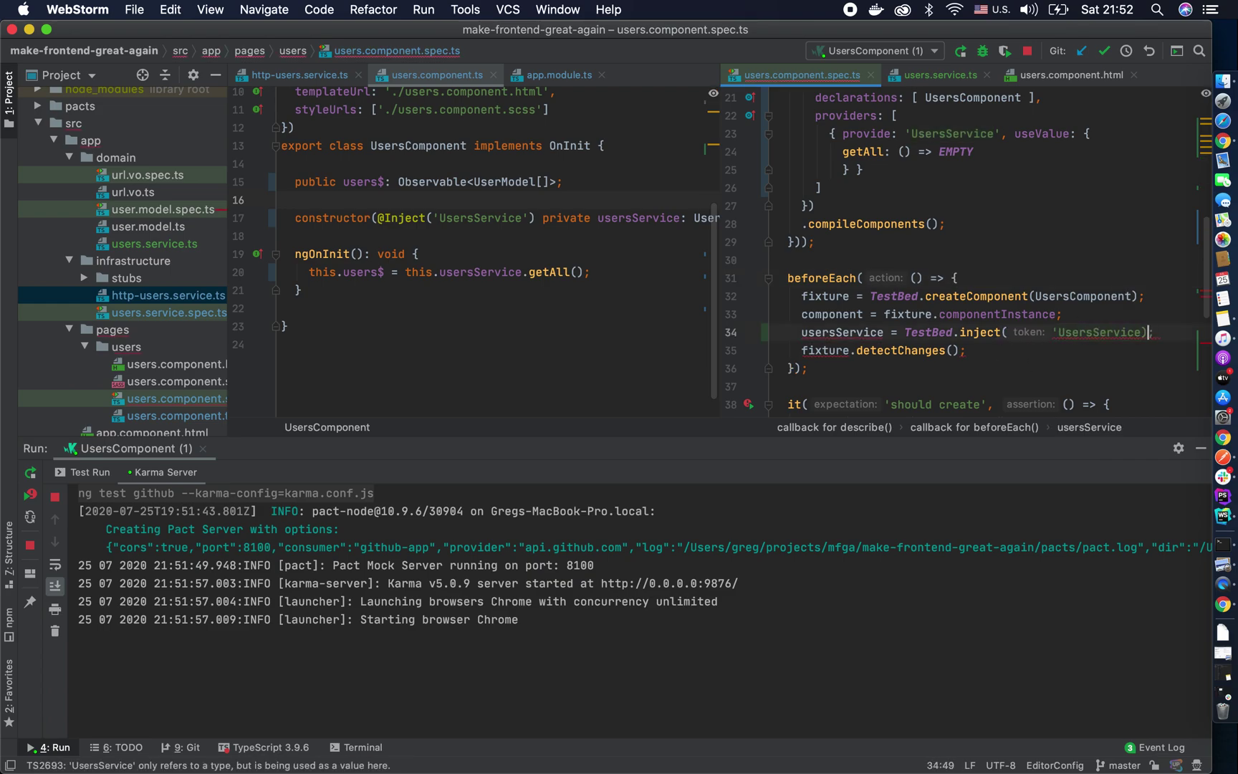
type("'")
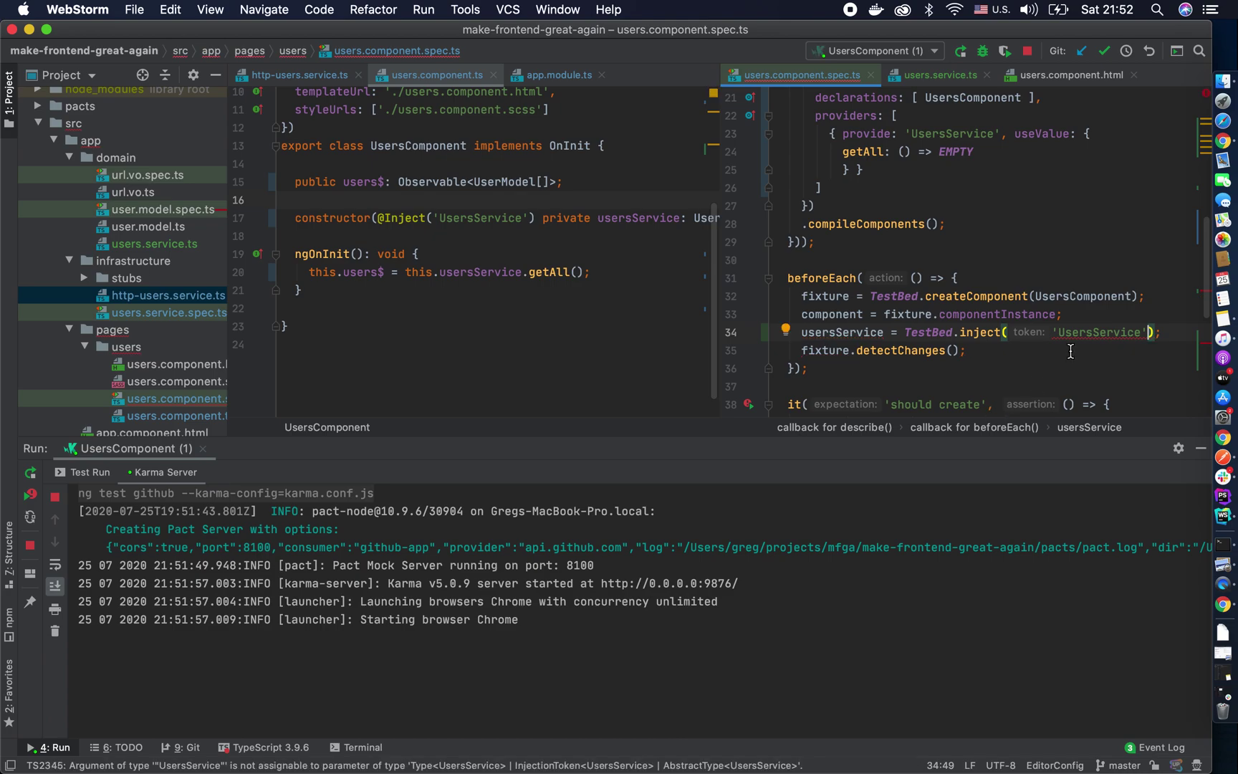
double_click(996, 331)
type("get")
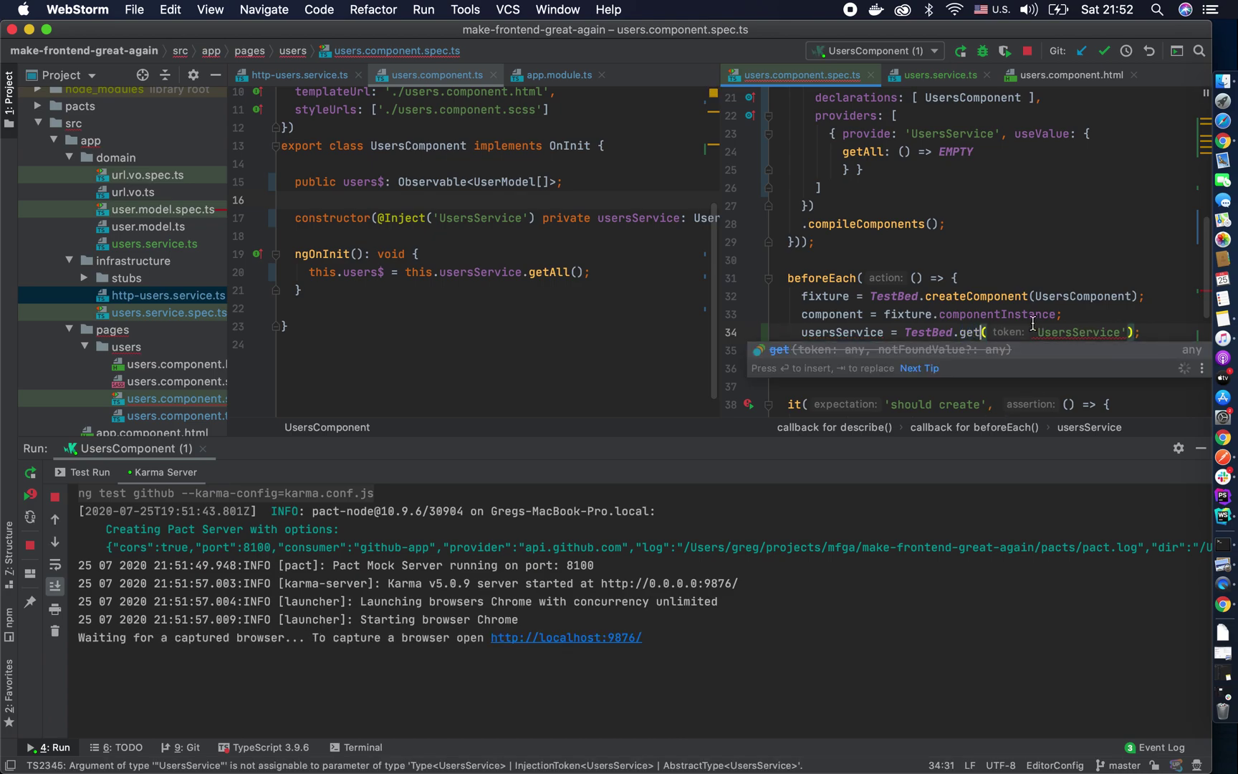
left_click(1136, 316)
left_click(1150, 333)
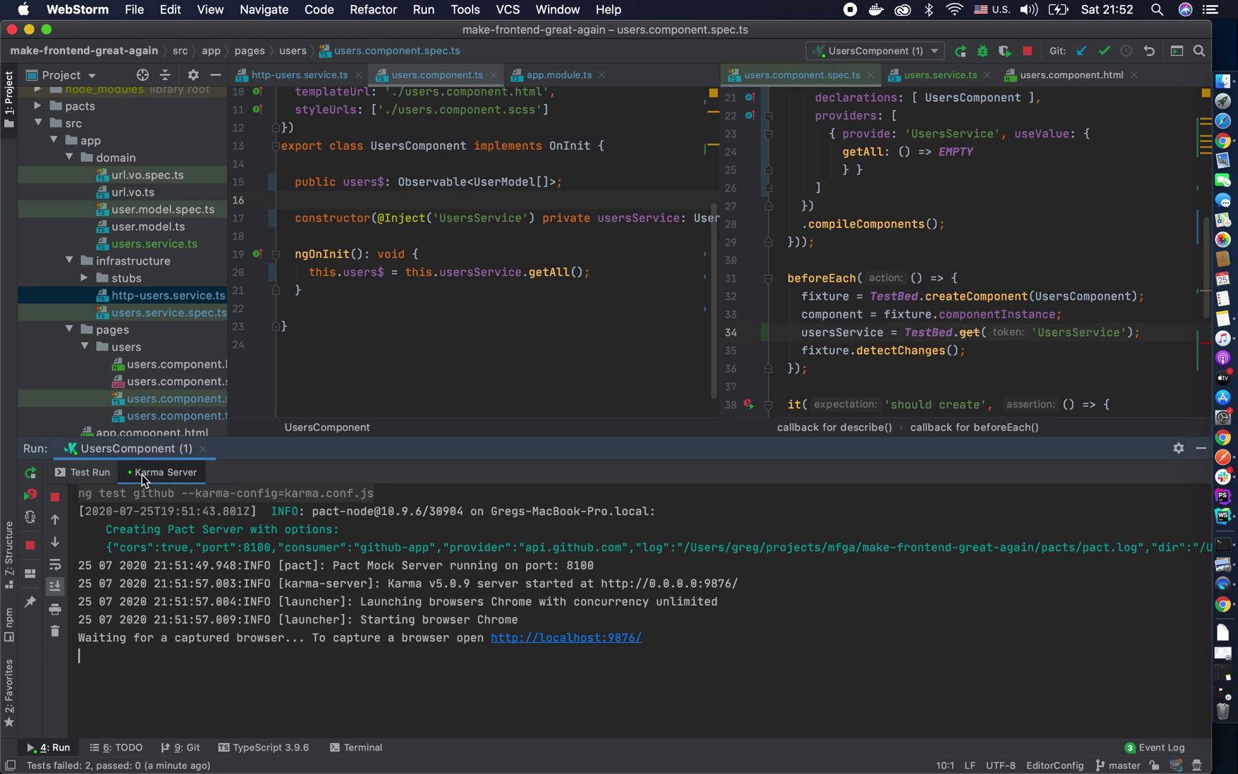
Rerun the tests with the restarted Karma server and wait for Chrome to connect
left_click(85, 475)
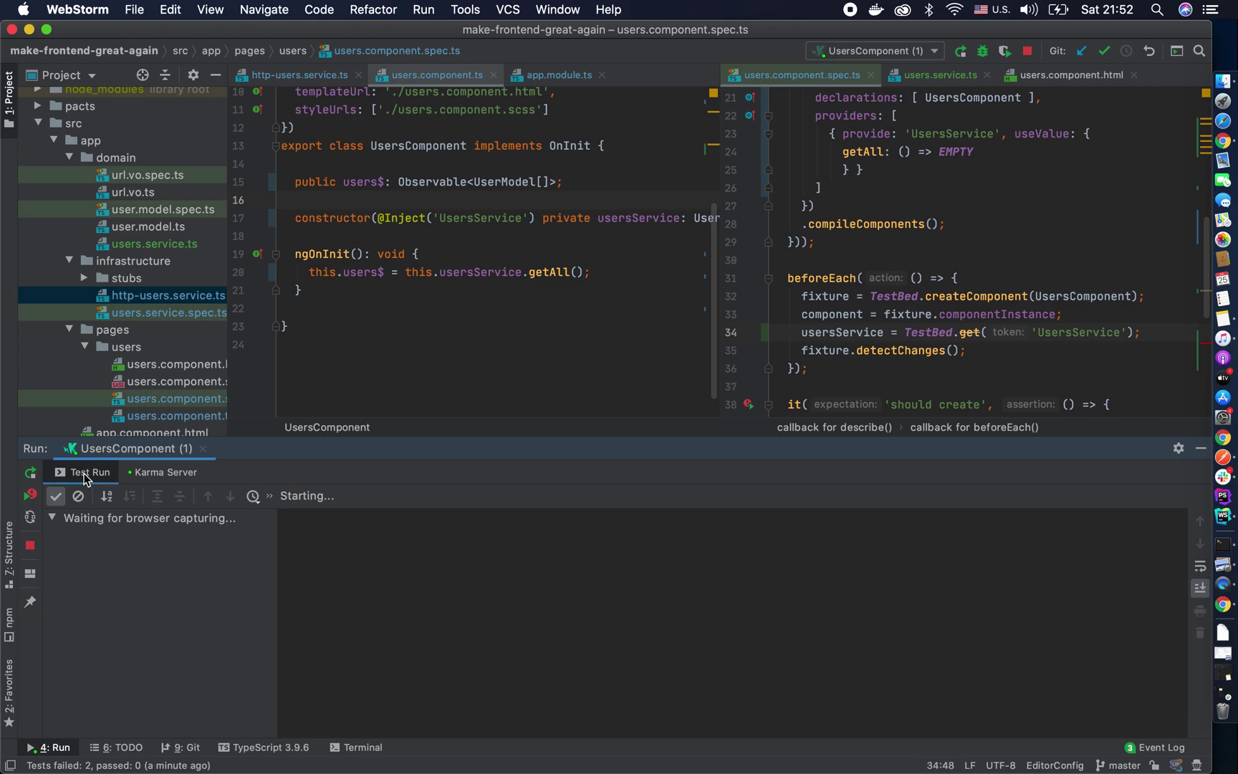
left_click(168, 477)
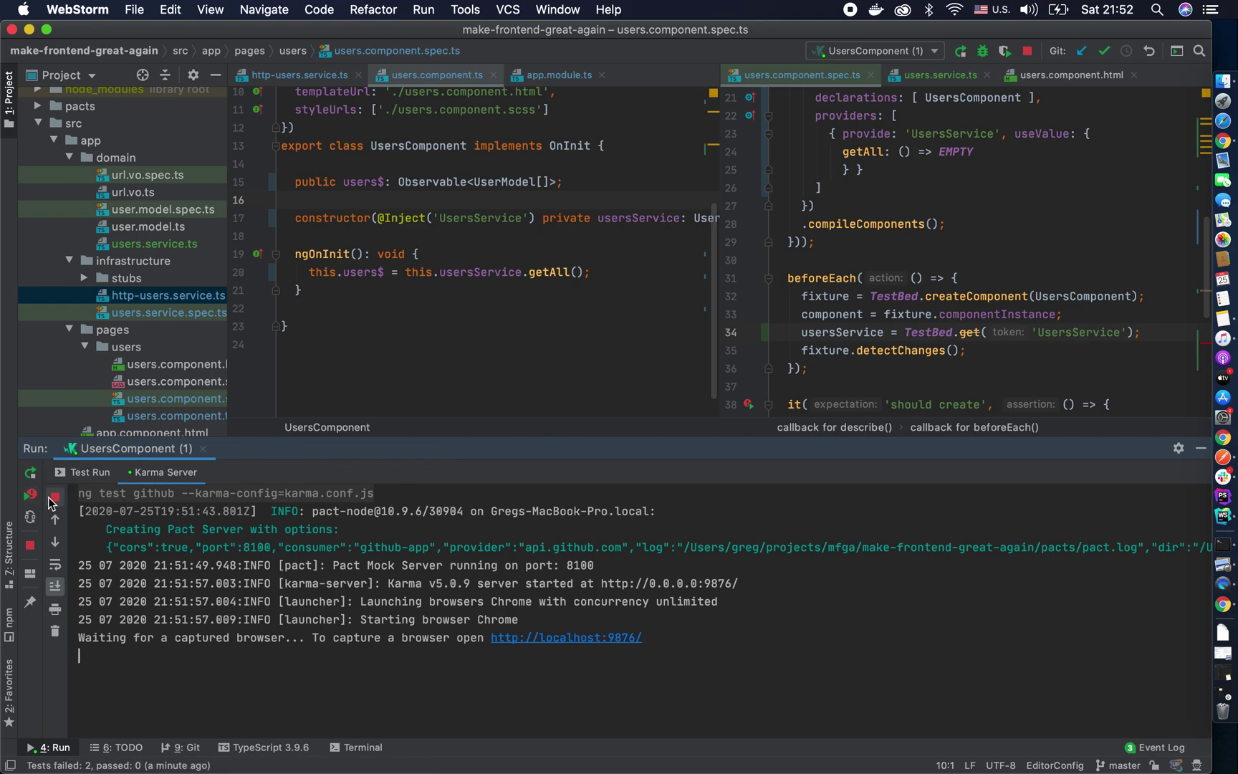
left_click(31, 481)
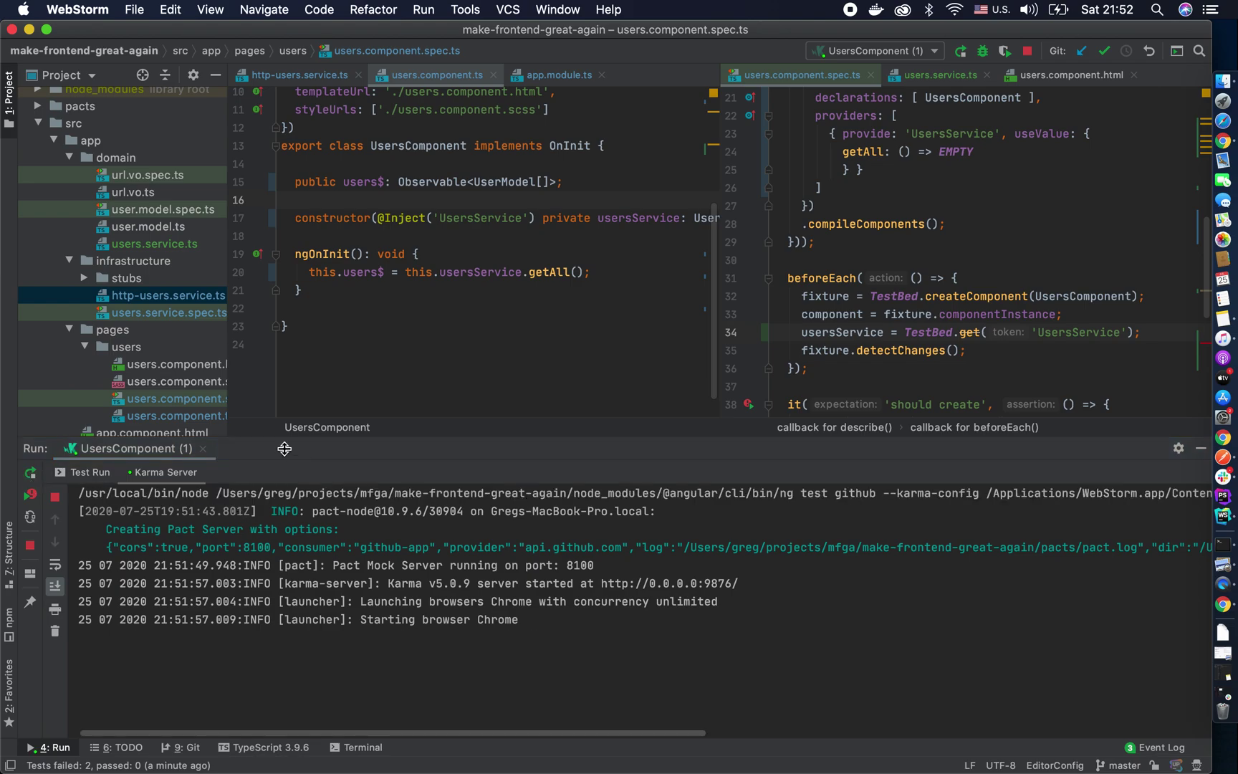
scroll(470, 266, "right", 3)
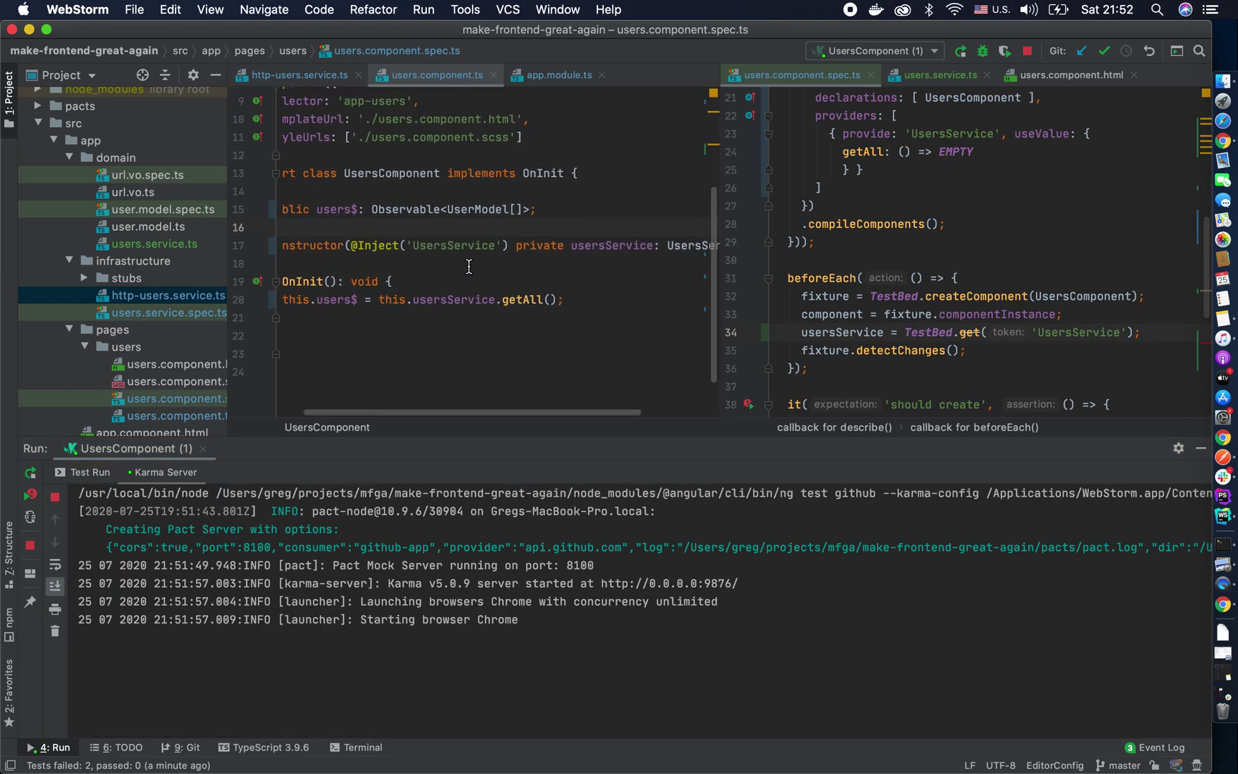
scroll(470, 266, "right", 2)
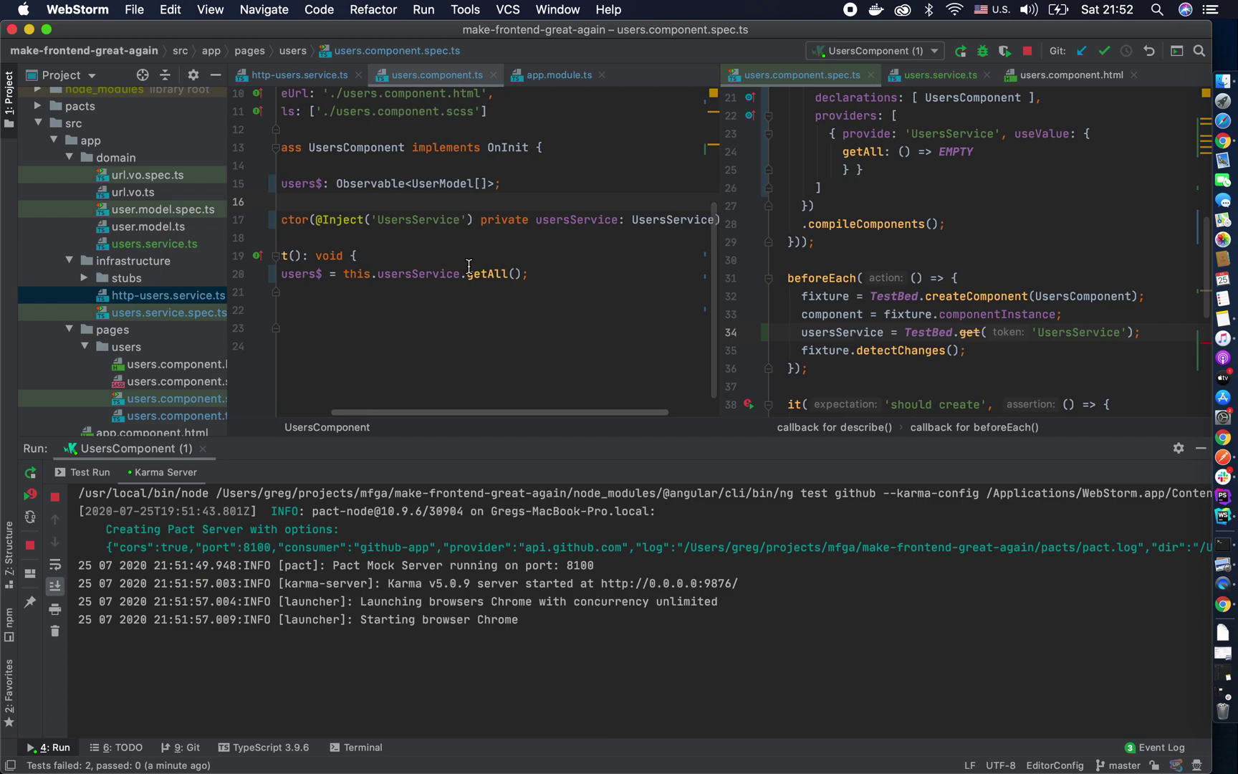
scroll(469, 265, "left", 5)
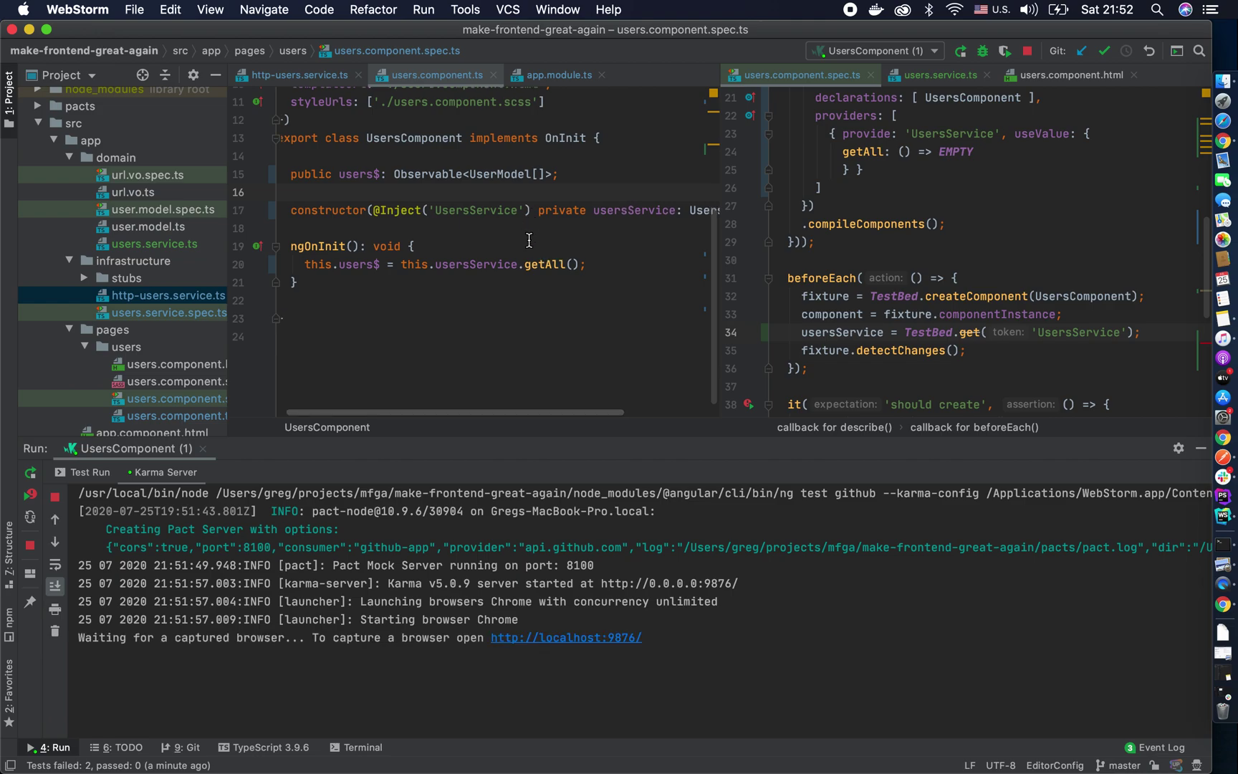
scroll(528, 234, "right", 5)
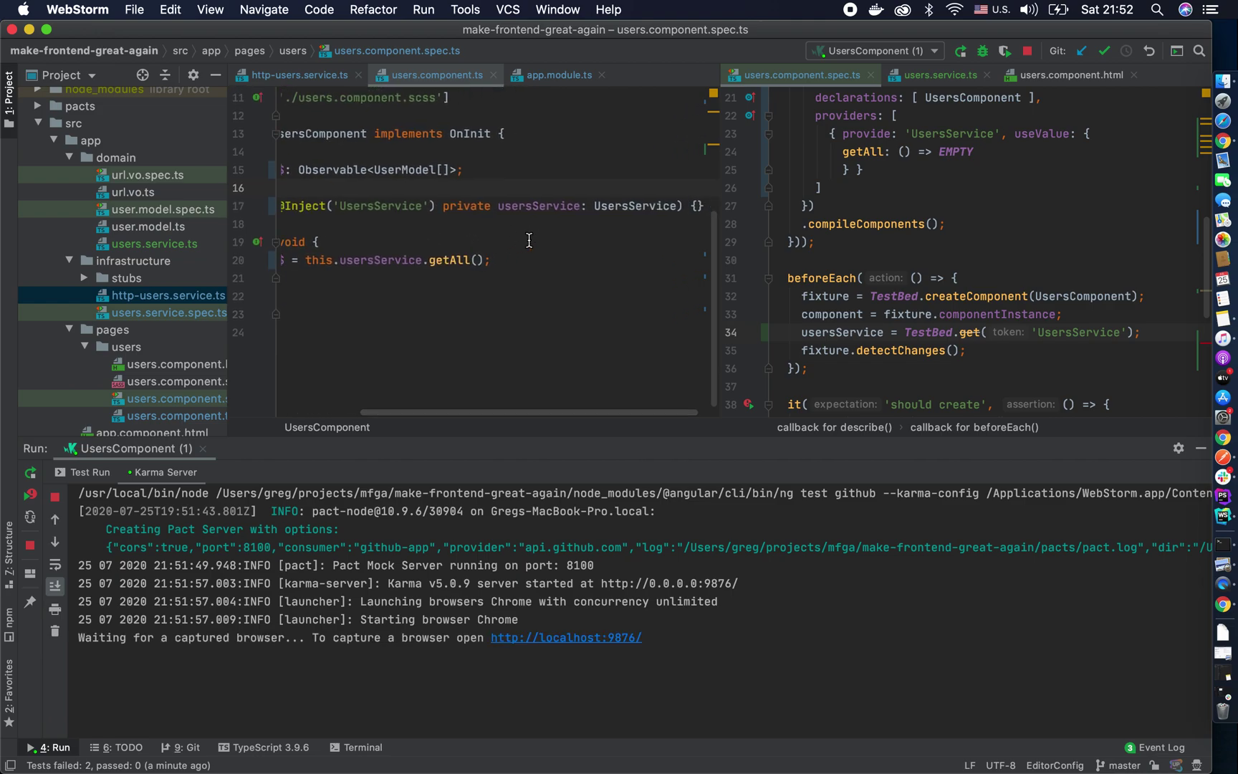
left_click(607, 205)
key("alt+Up")
left_click(561, 236)
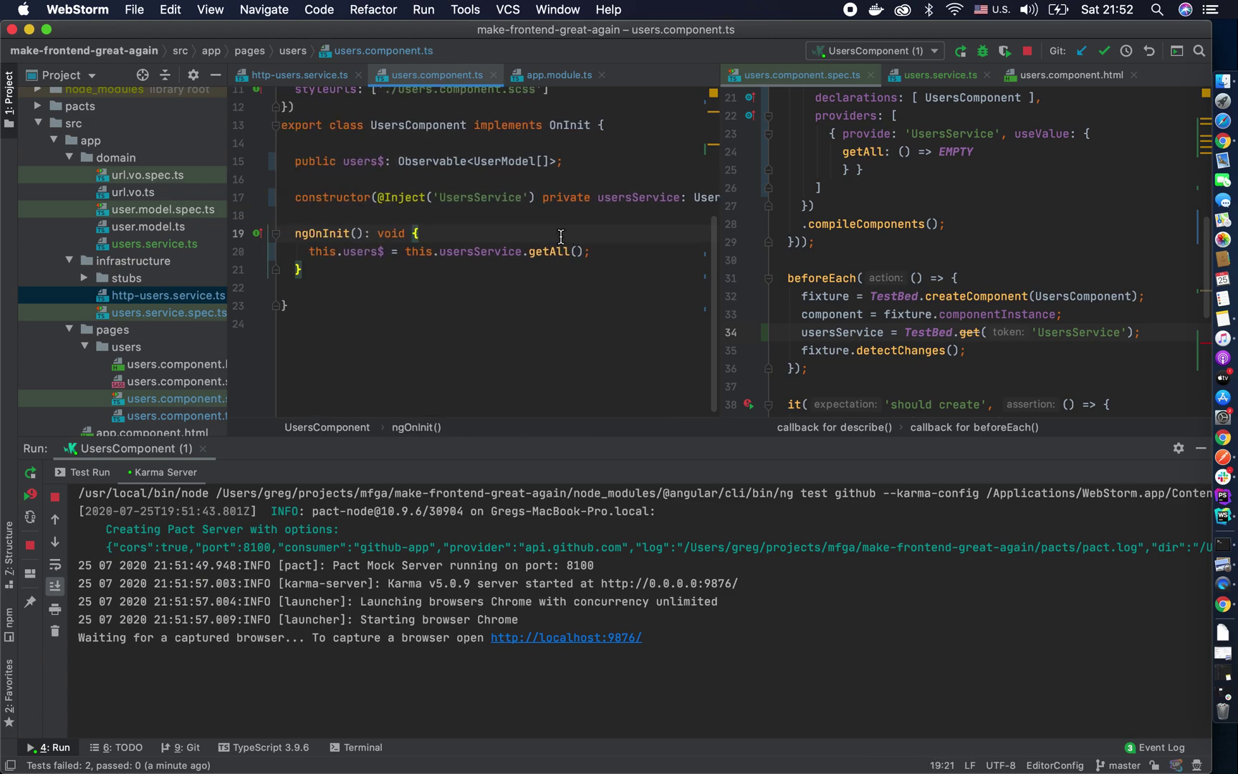
scroll(561, 236, "right", 2)
scroll(570, 228, "right", 2)
scroll(579, 216, "right", 2)
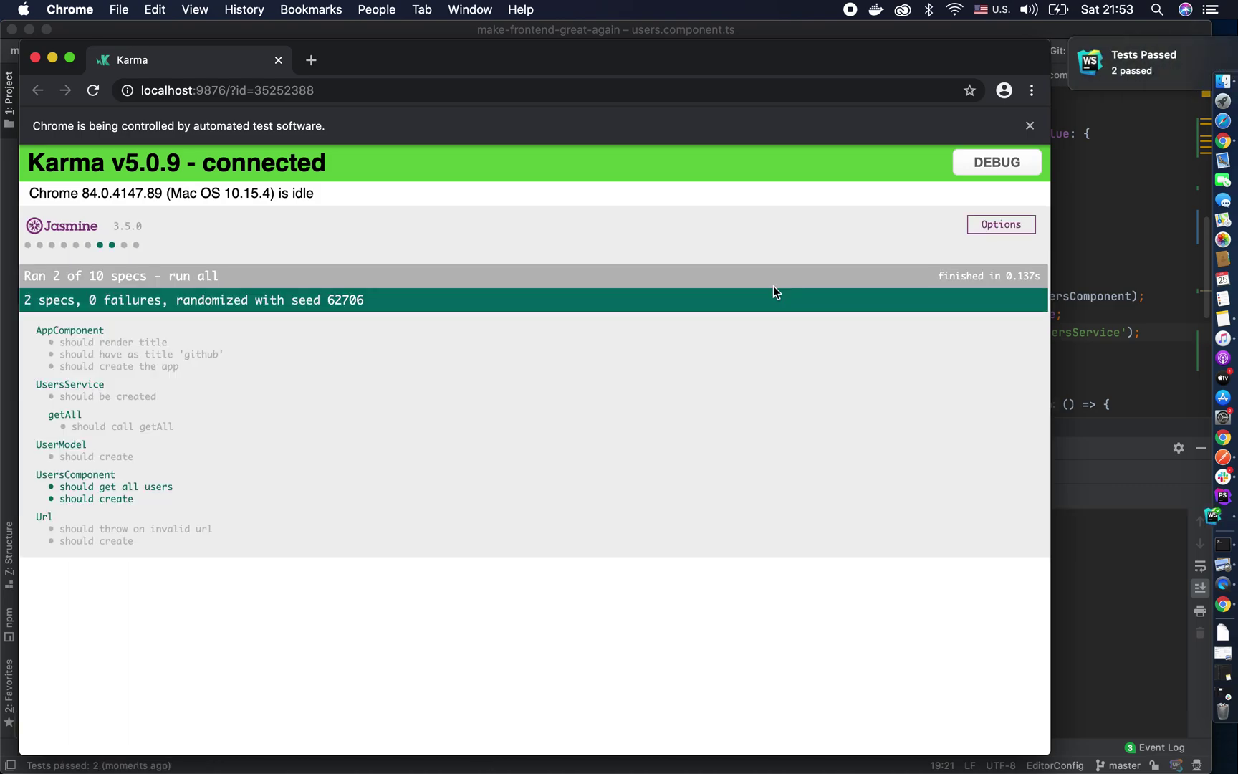
Expand karma.conf.js > Chrome > UsersComponent to show both tests passing
left_click(1097, 465)
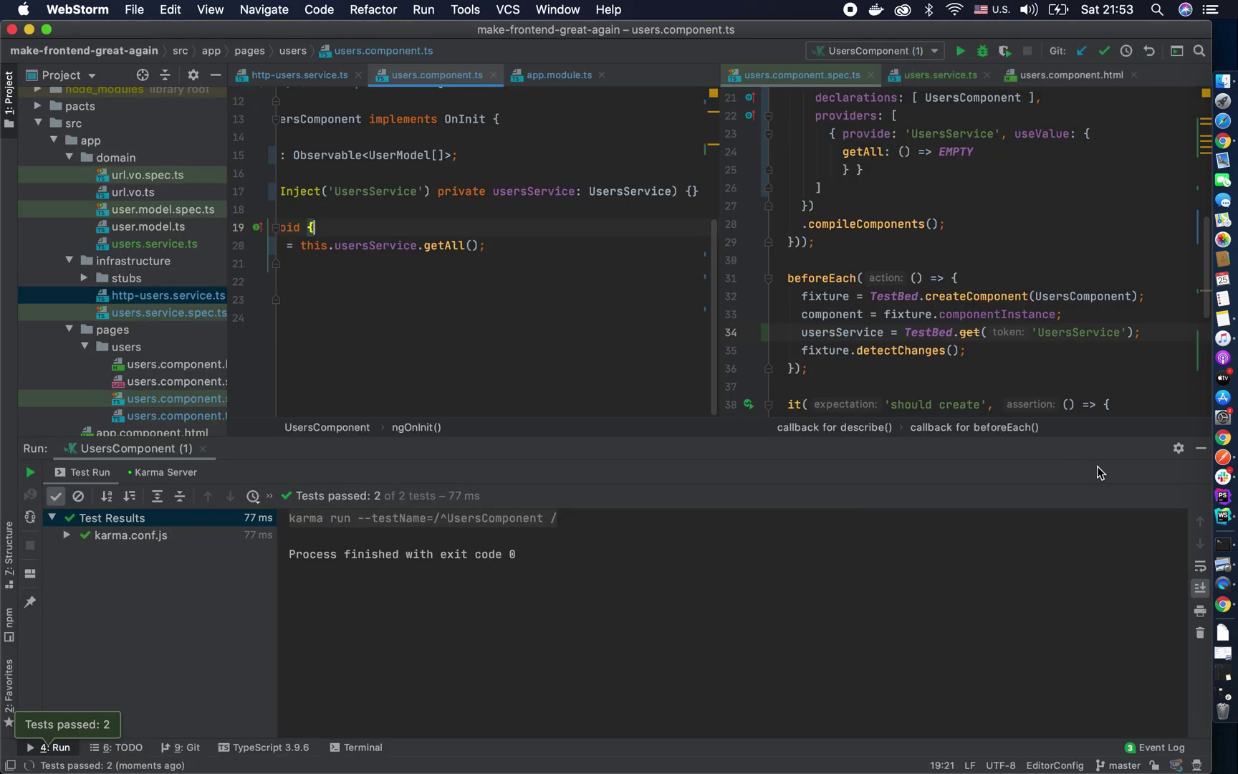
left_click(65, 536)
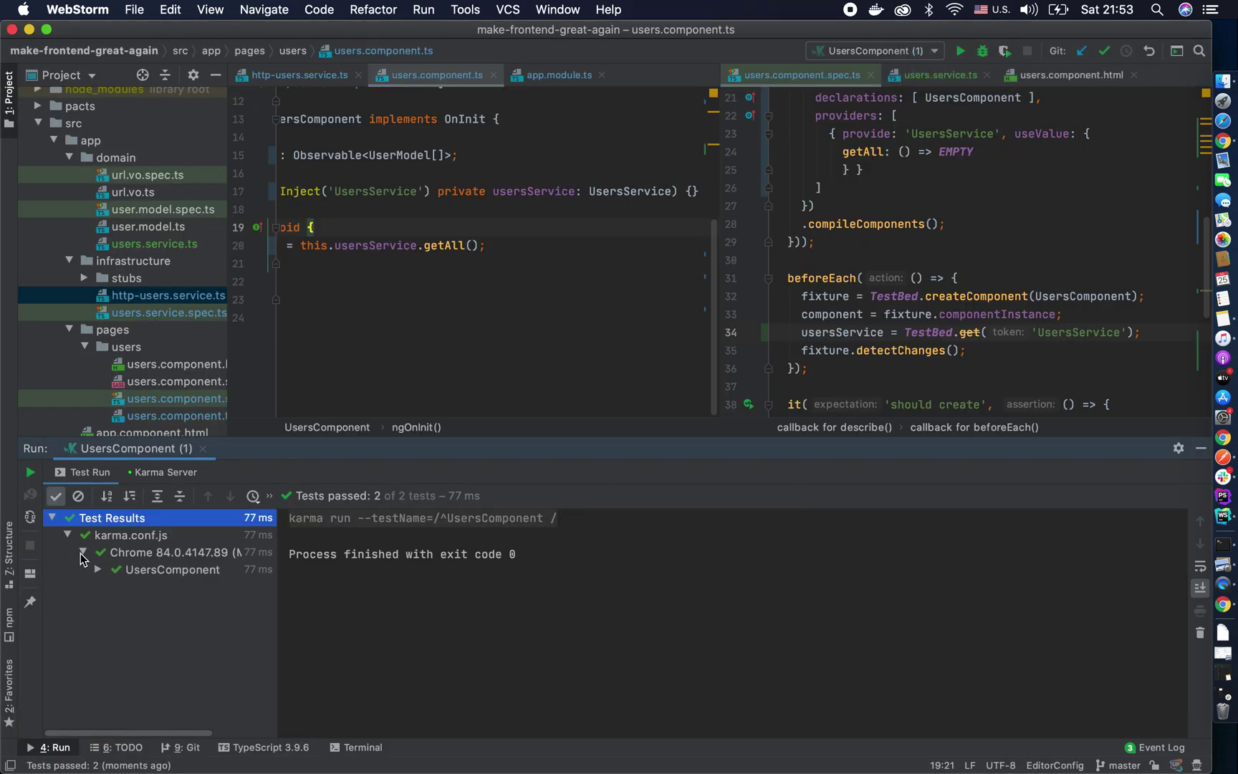
left_click(100, 570)
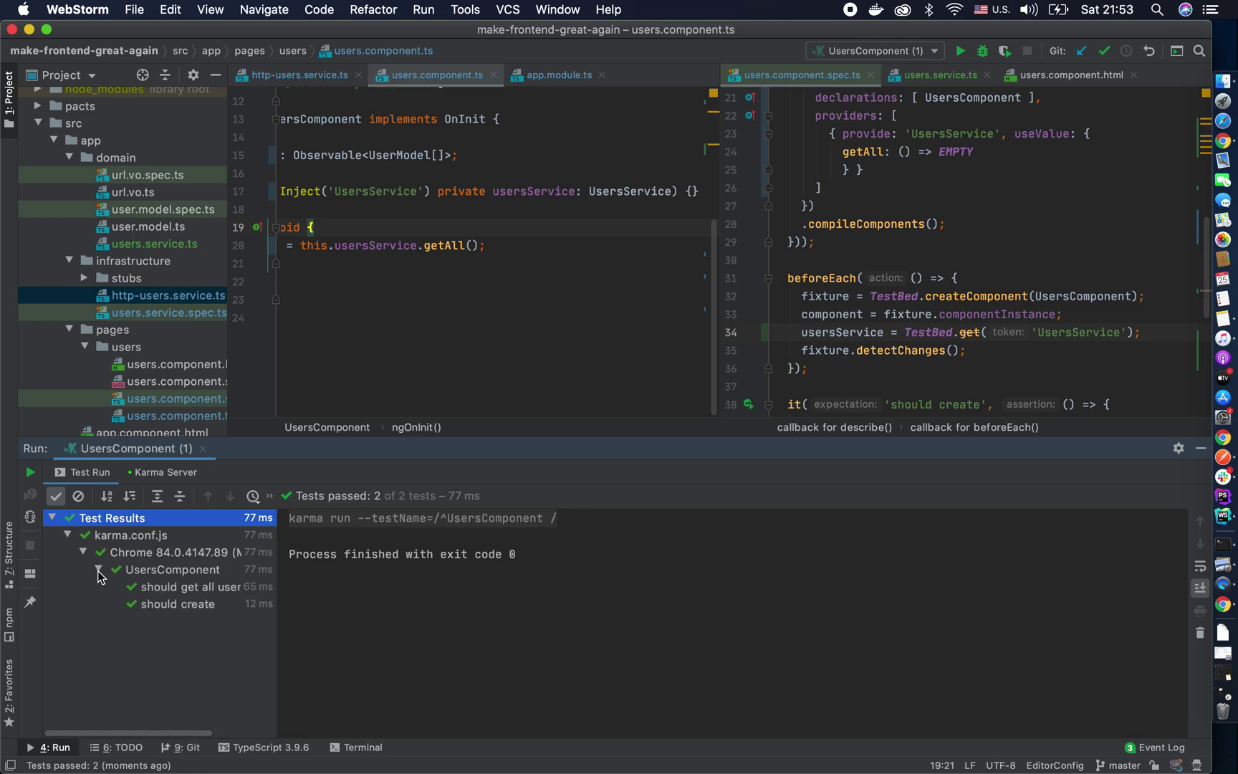
left_click(479, 281)
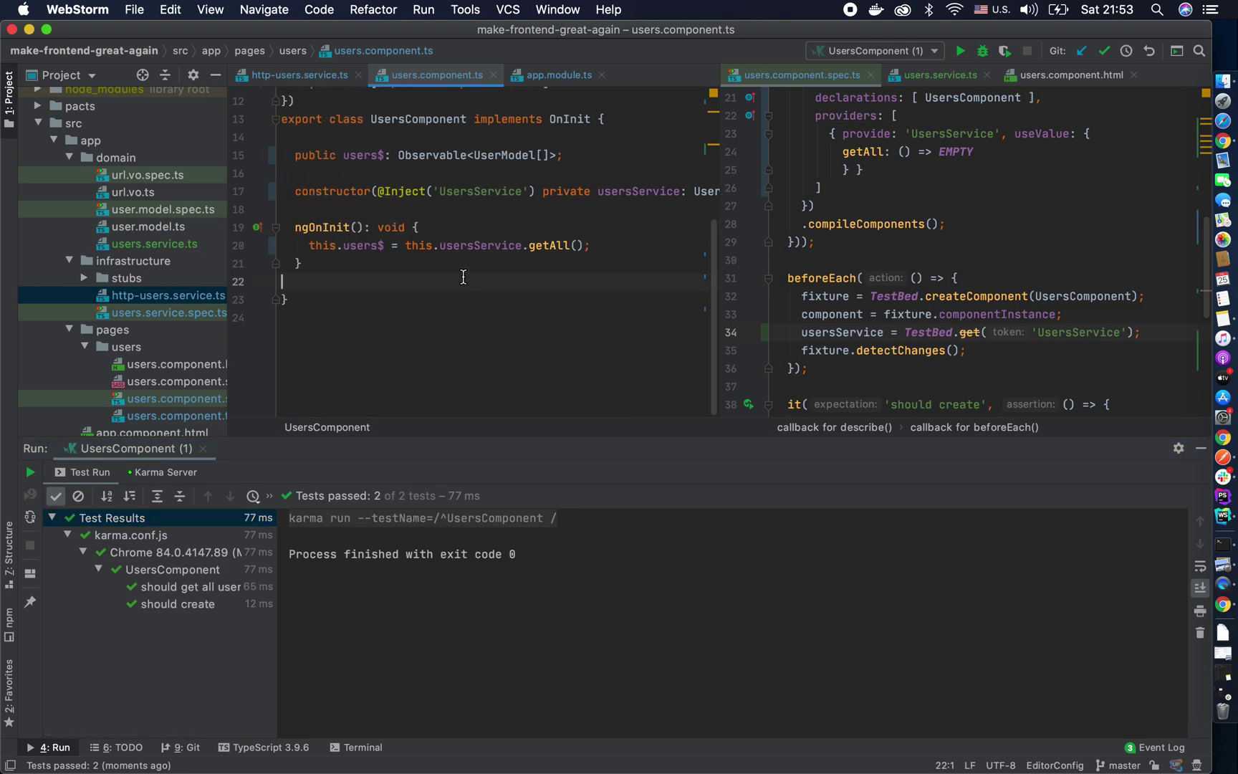
scroll(935, 198, "up", 3)
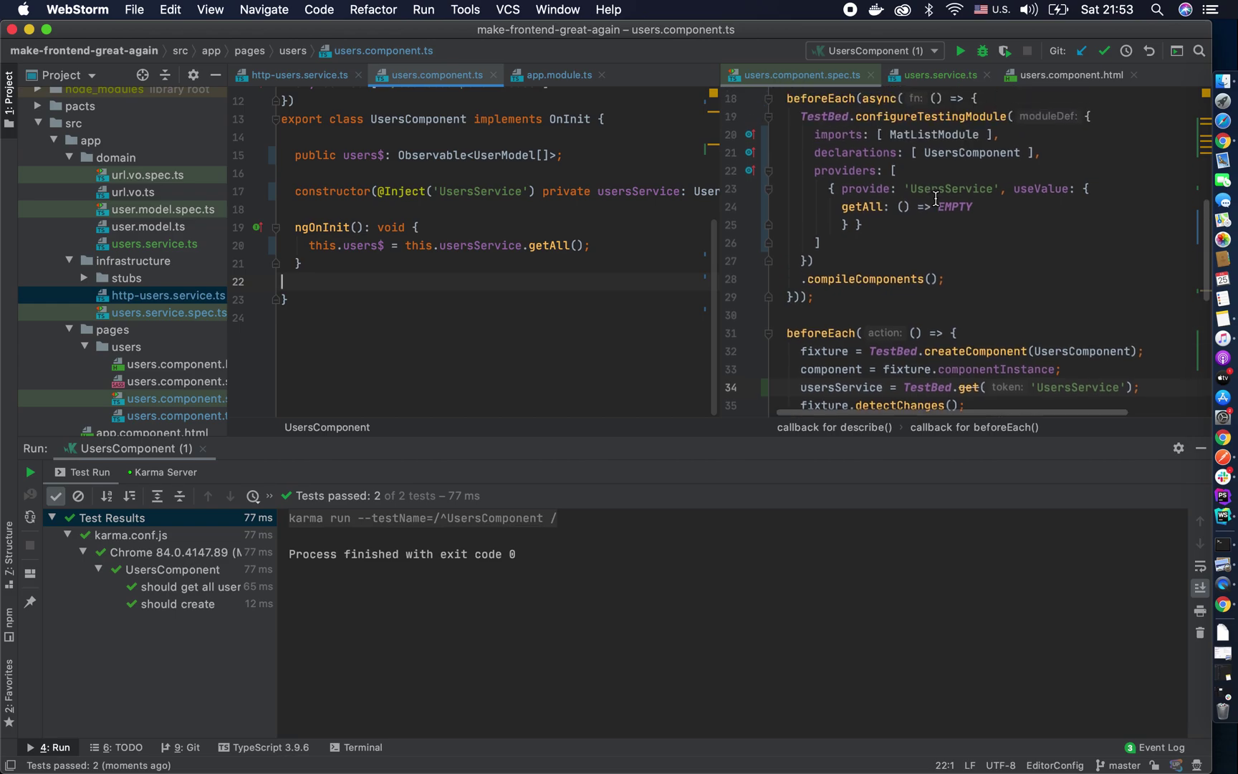
left_click_drag(828, 190, 871, 226)
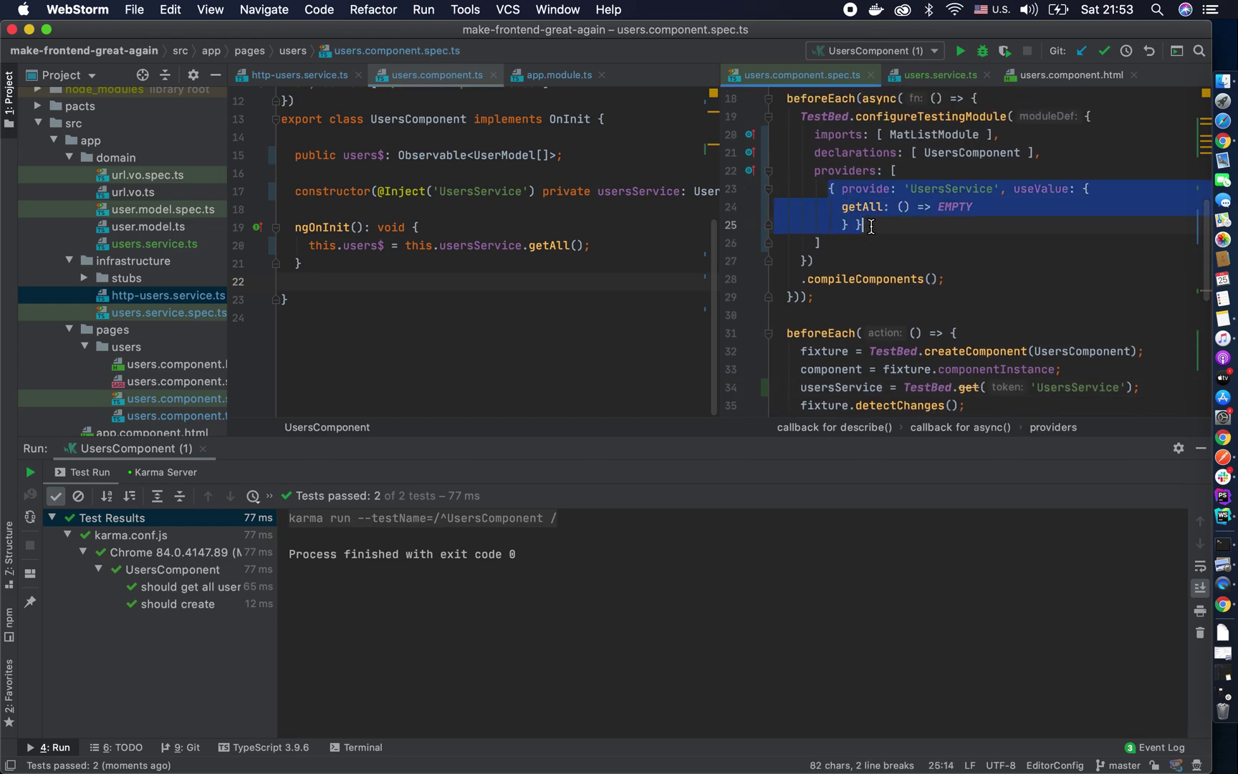
left_click(959, 228)
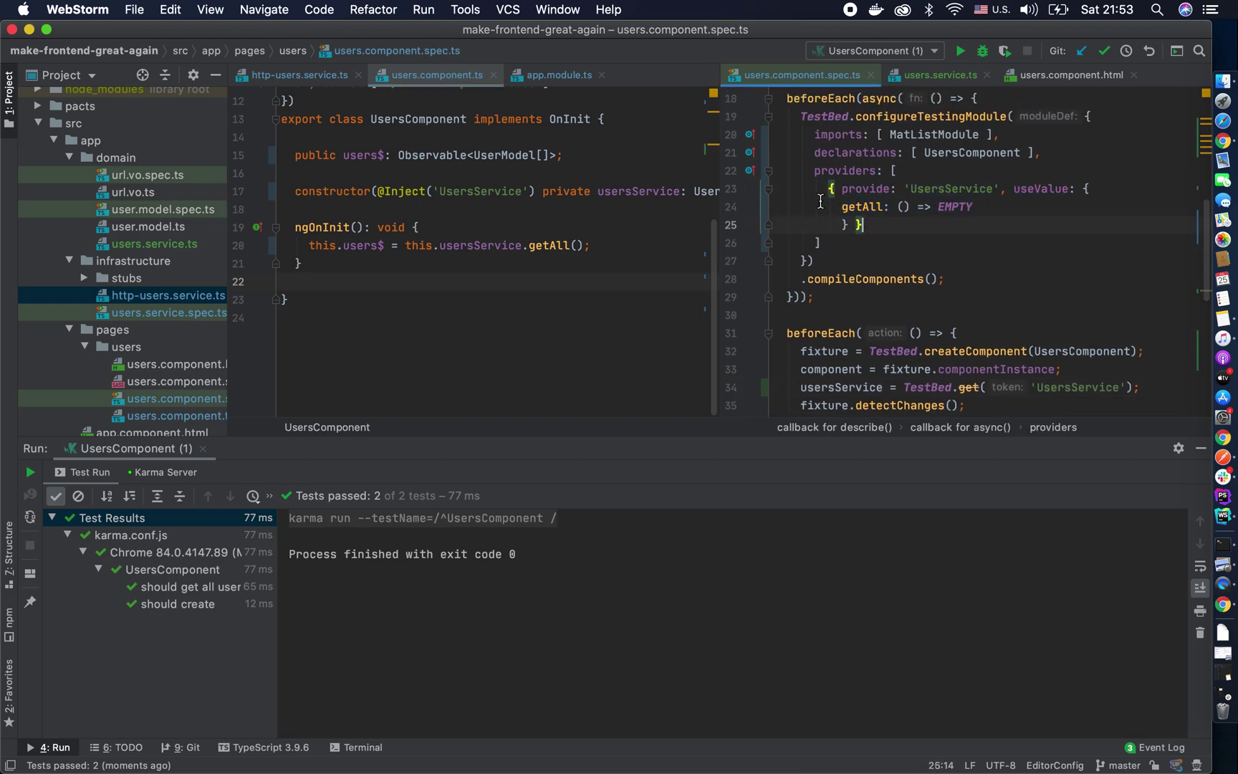
In app.module.ts, replace serviceUrlProvider with {provide: 'UsersService', useClass: HttpUsersService}
left_click(559, 75)
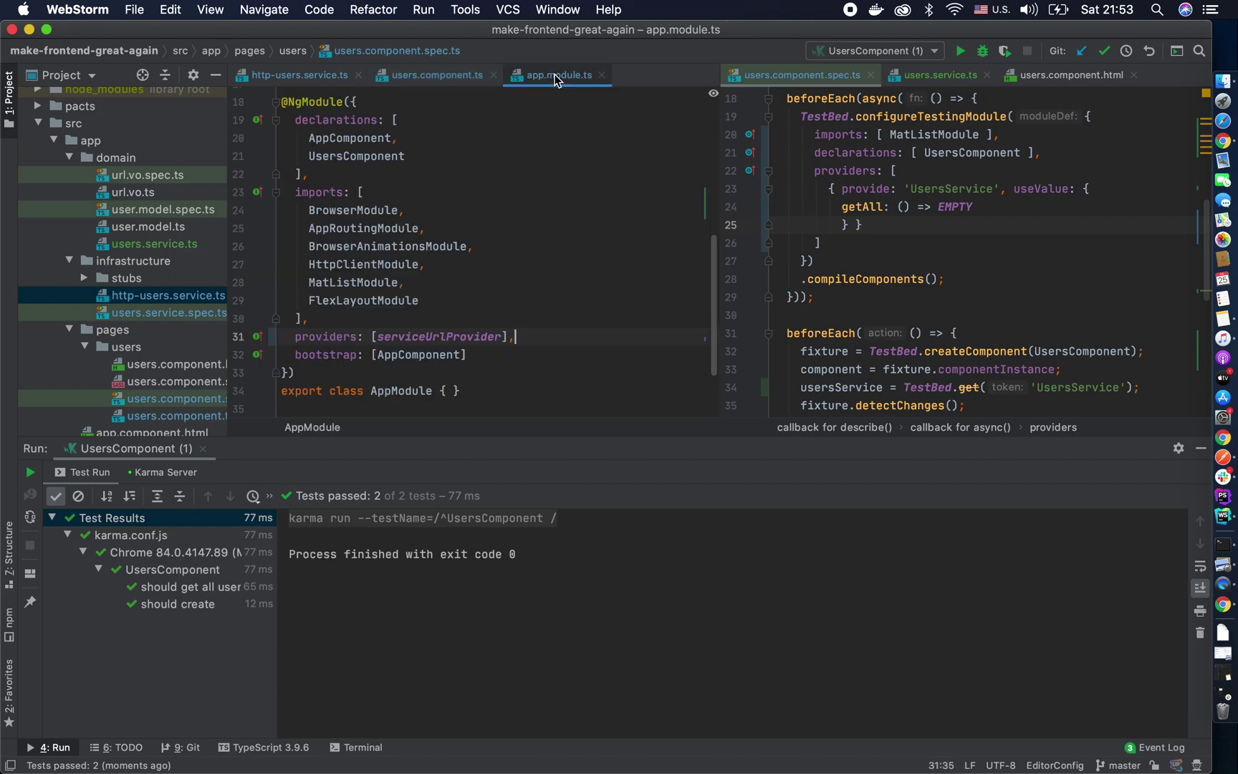
double_click(439, 337)
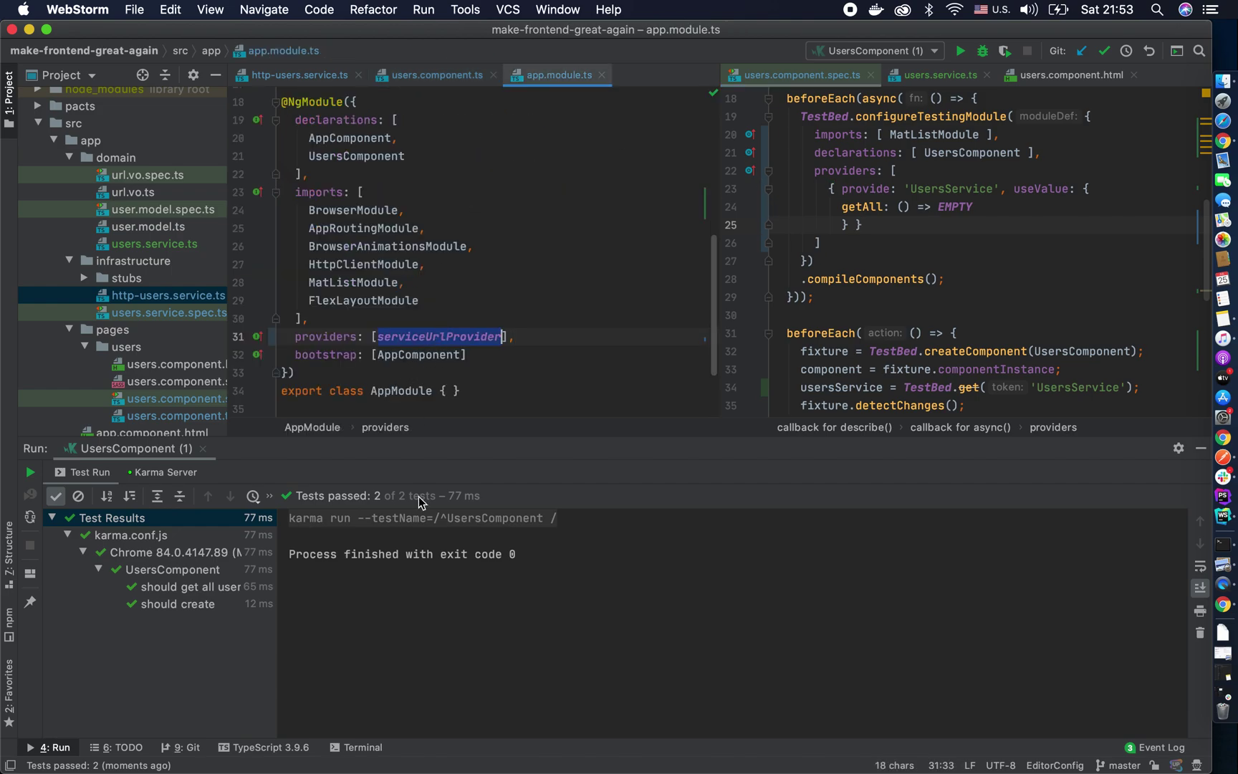
key("BackSpace")
key("Return")
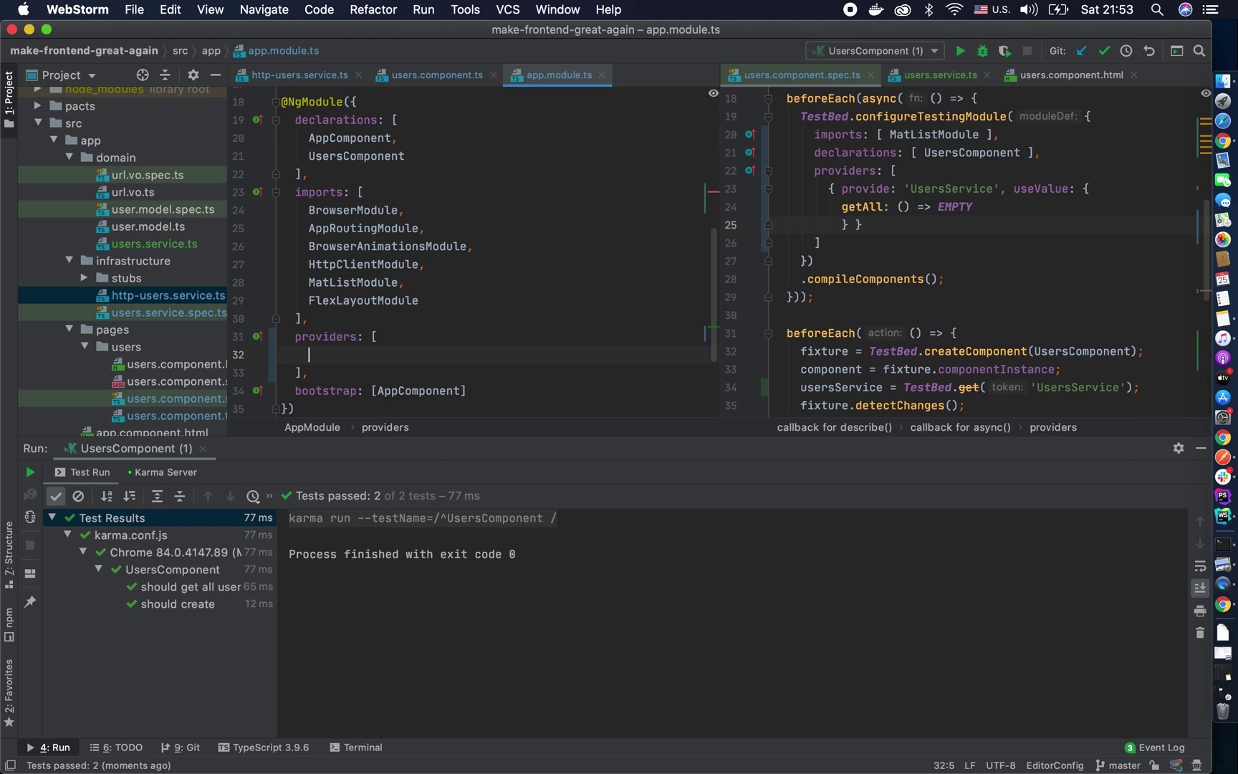
type("{")
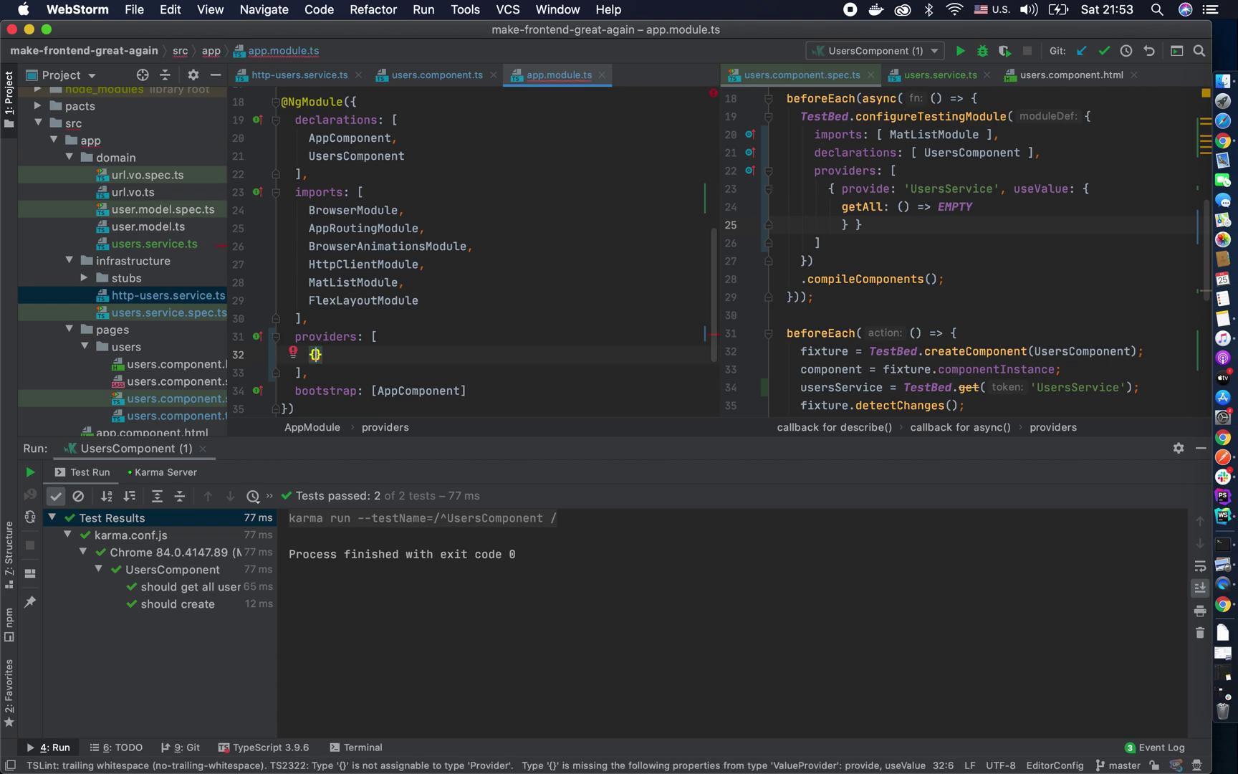
type("provid")
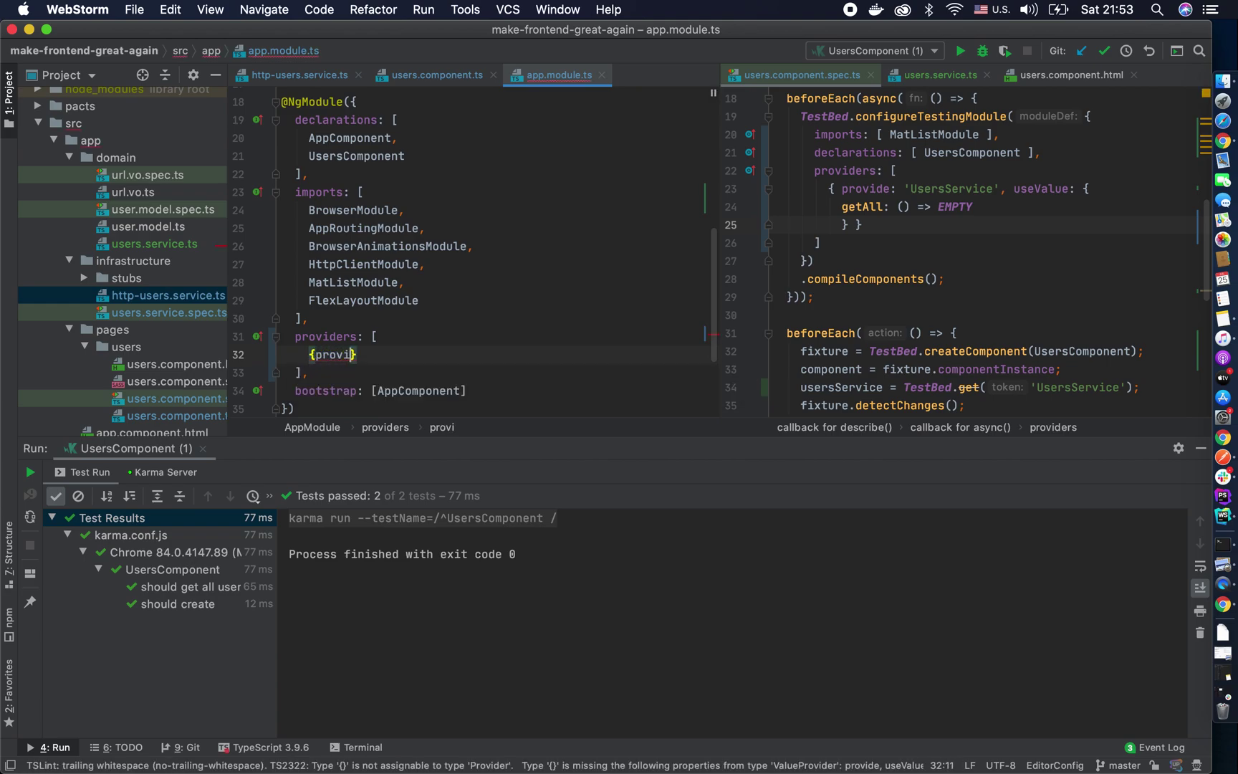
type("e: '")
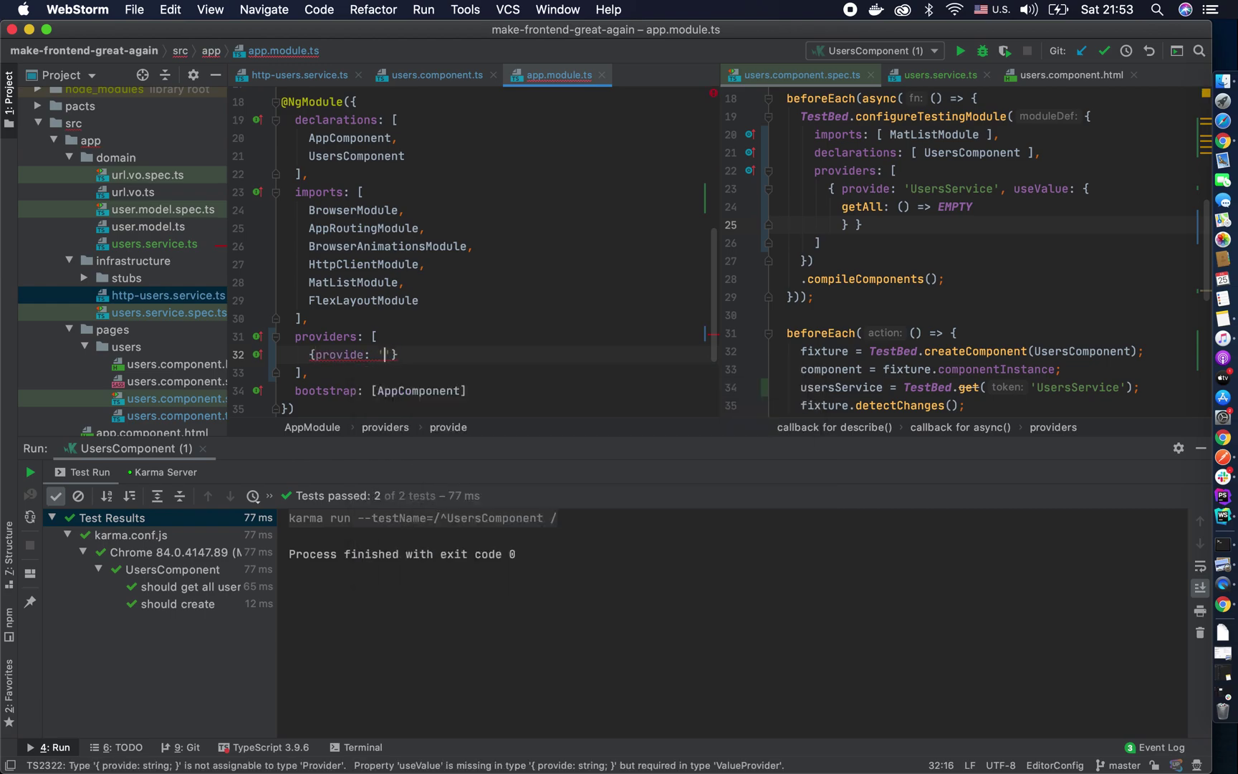
type("UsersService',")
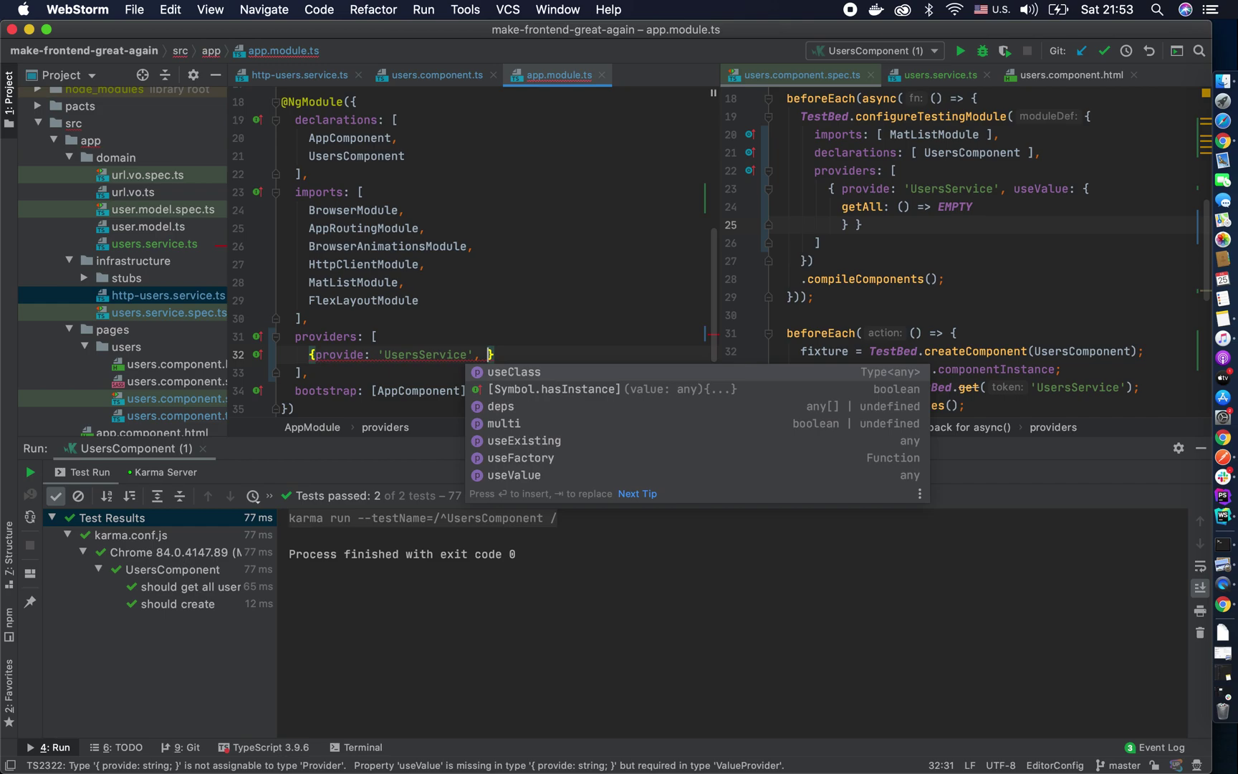
key("Return")
type(":")
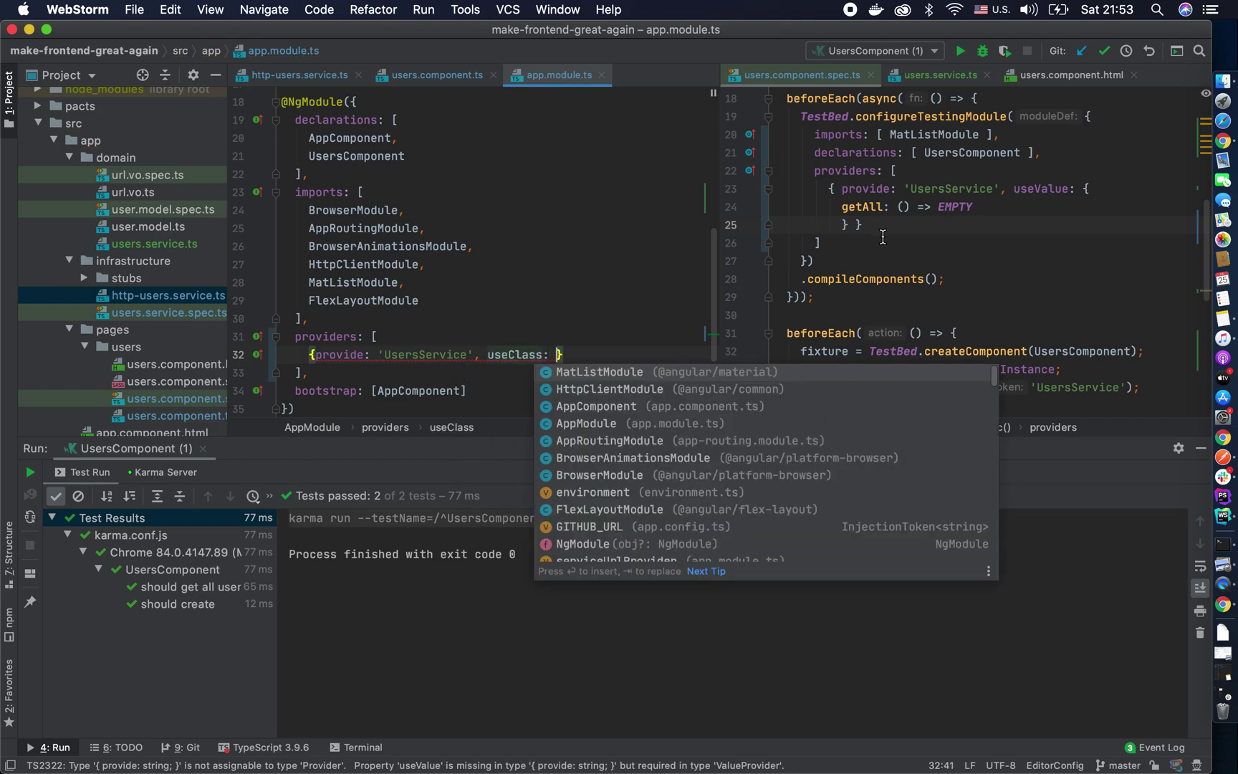
left_click(883, 230)
left_click_drag(826, 189, 874, 229)
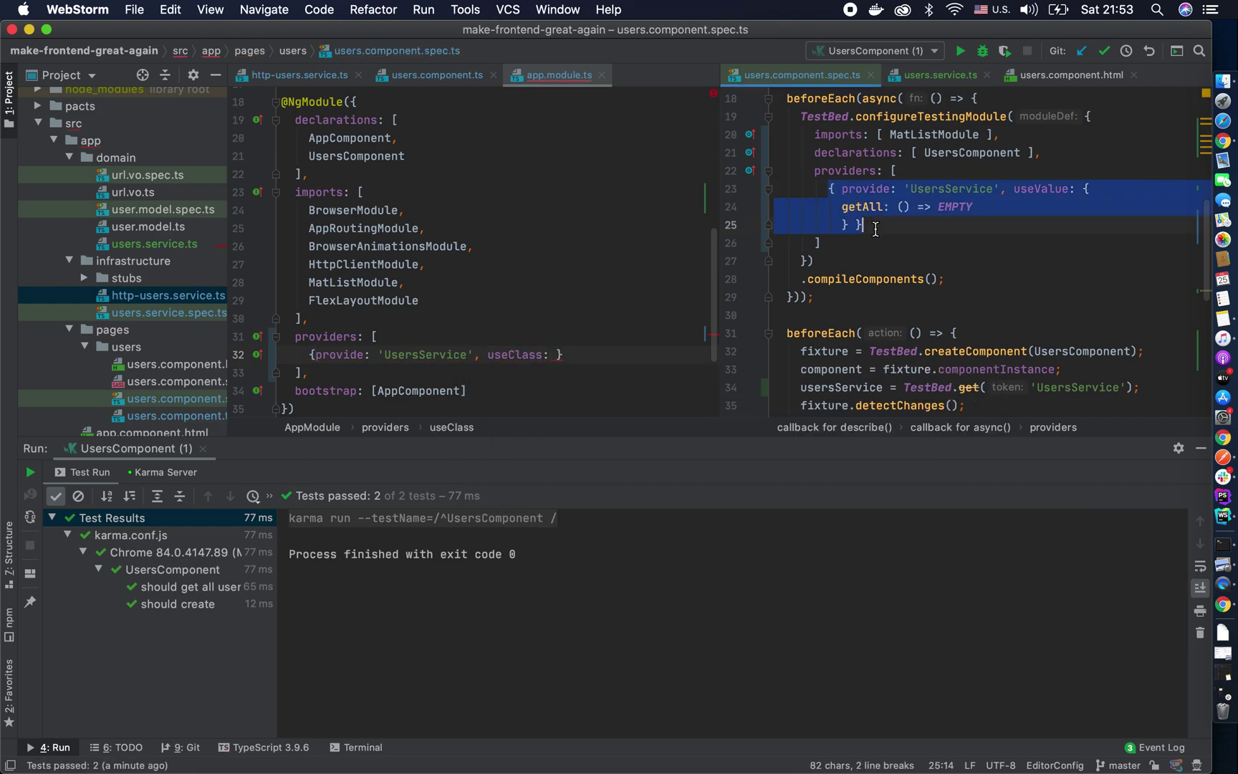
left_click(557, 355)
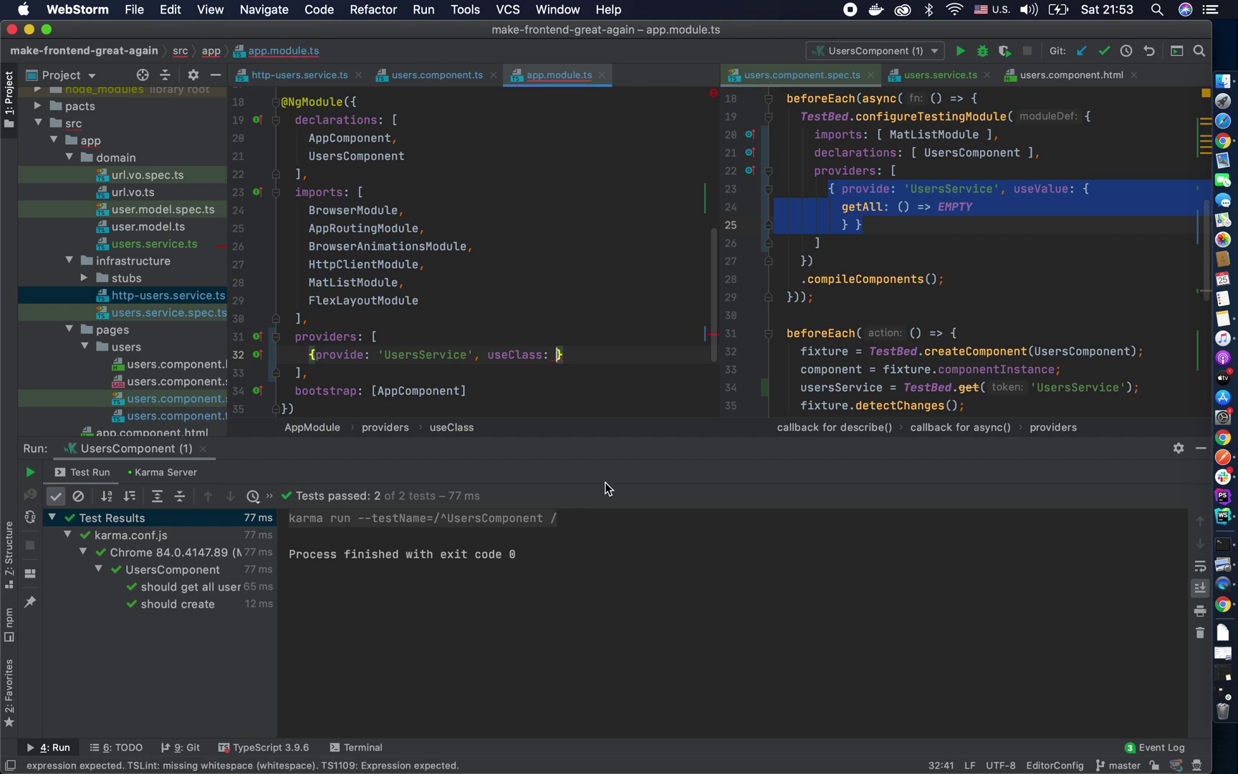
type("Users")
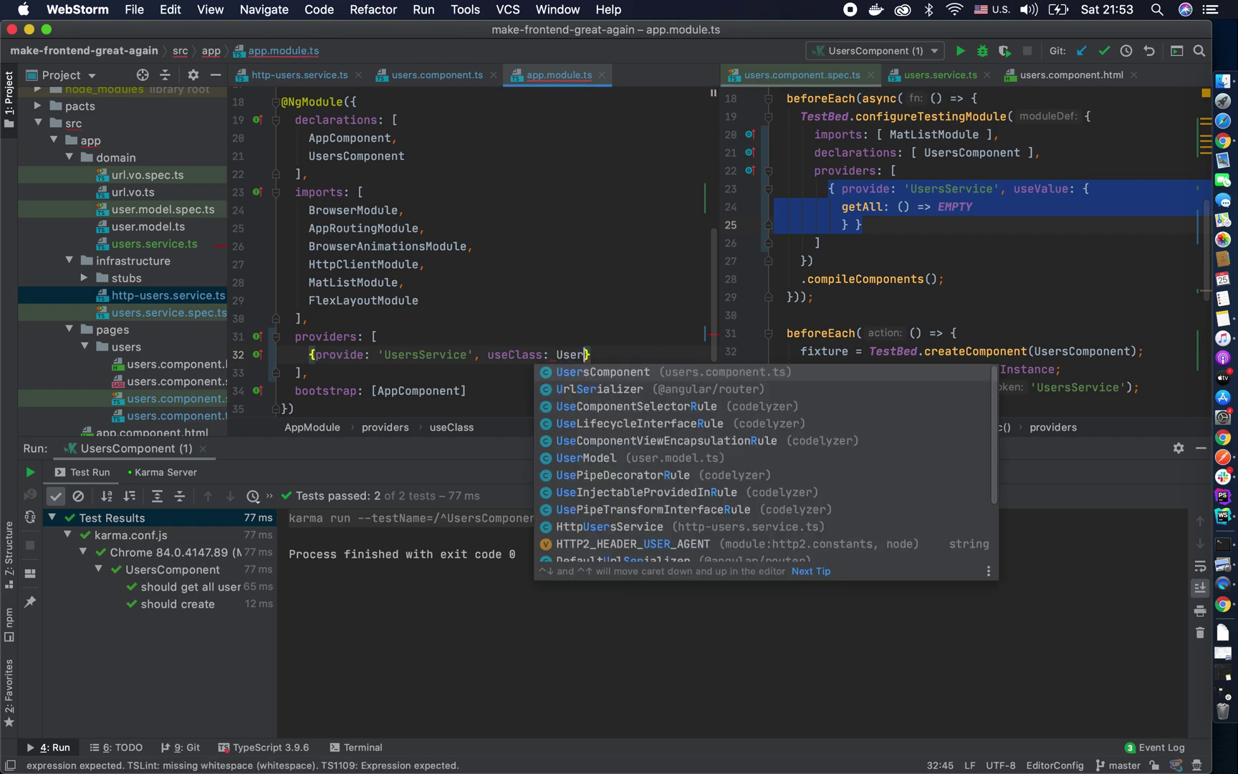
key("Down")
key("Return")
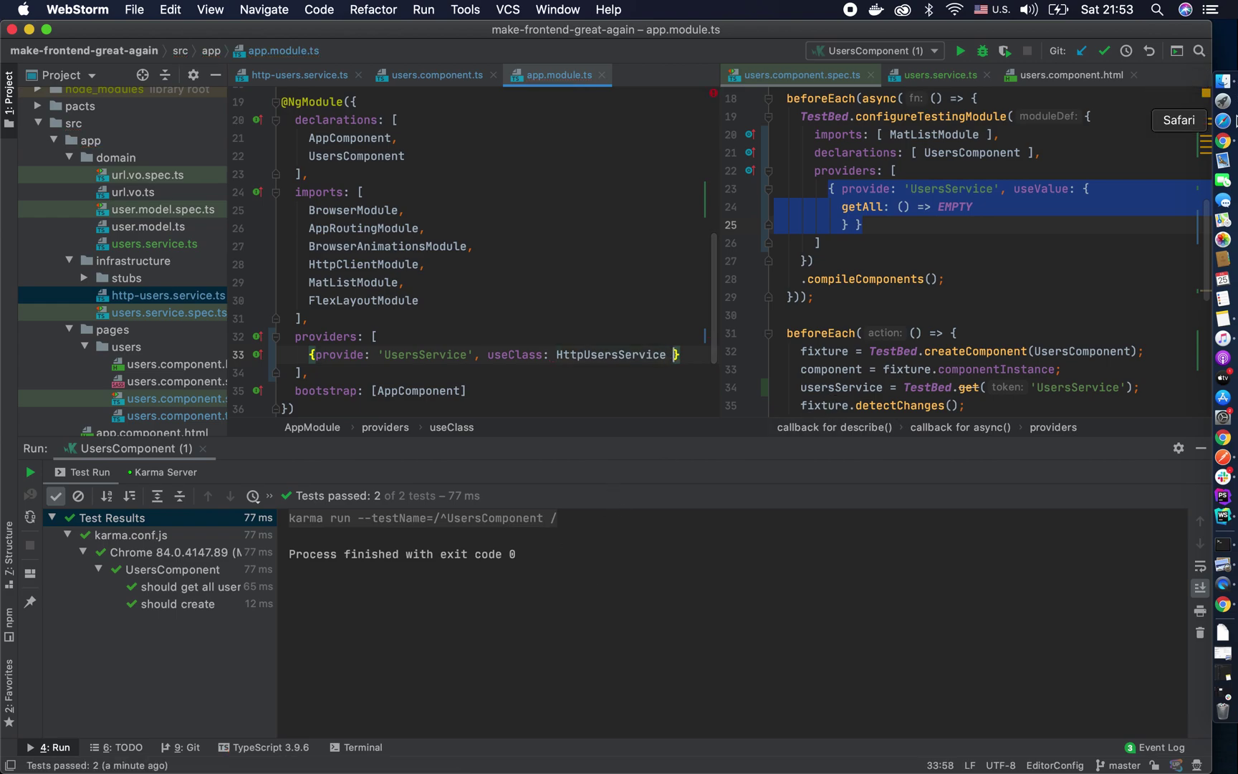
View the localhost:4200 console's NullInjectorError for the missing service-urls provider
left_click(1224, 141)
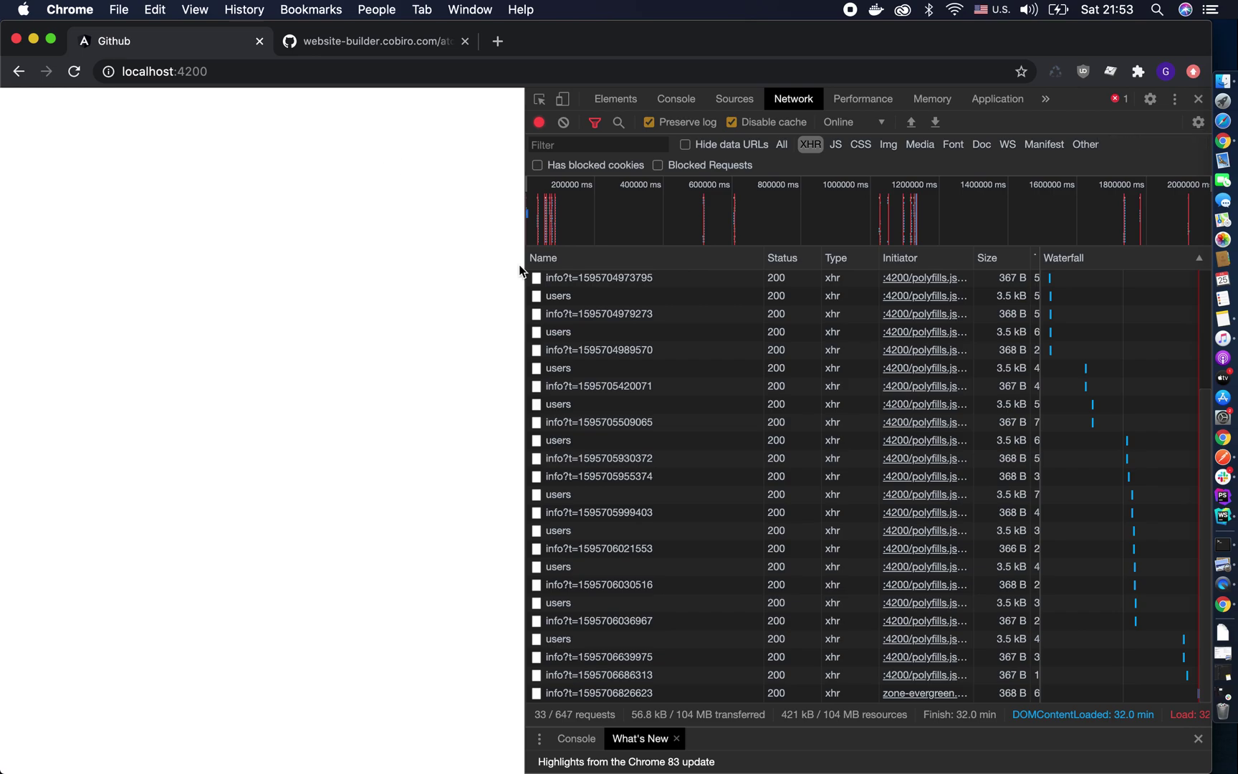
left_click(675, 100)
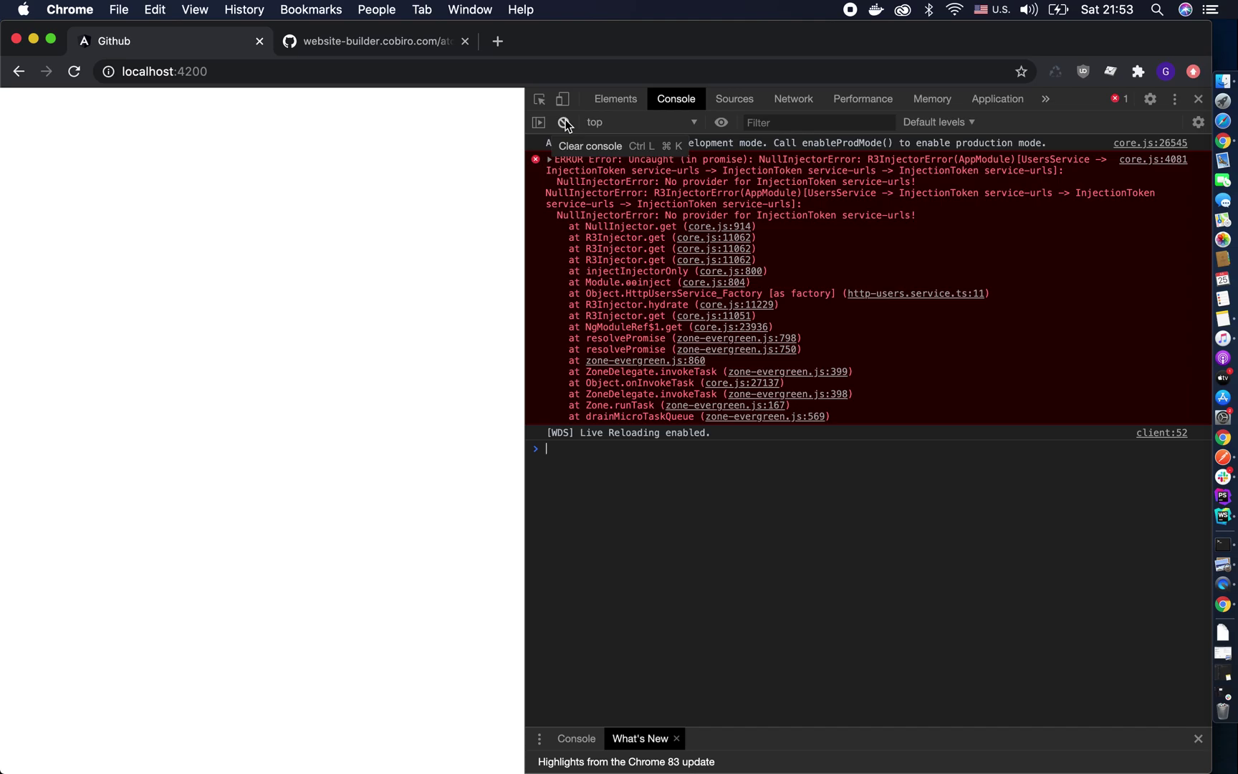
left_click(567, 125)
Put serviceUrlProvider first in the app.module.ts providers, then check the app in Chrome
key("super+Tab")
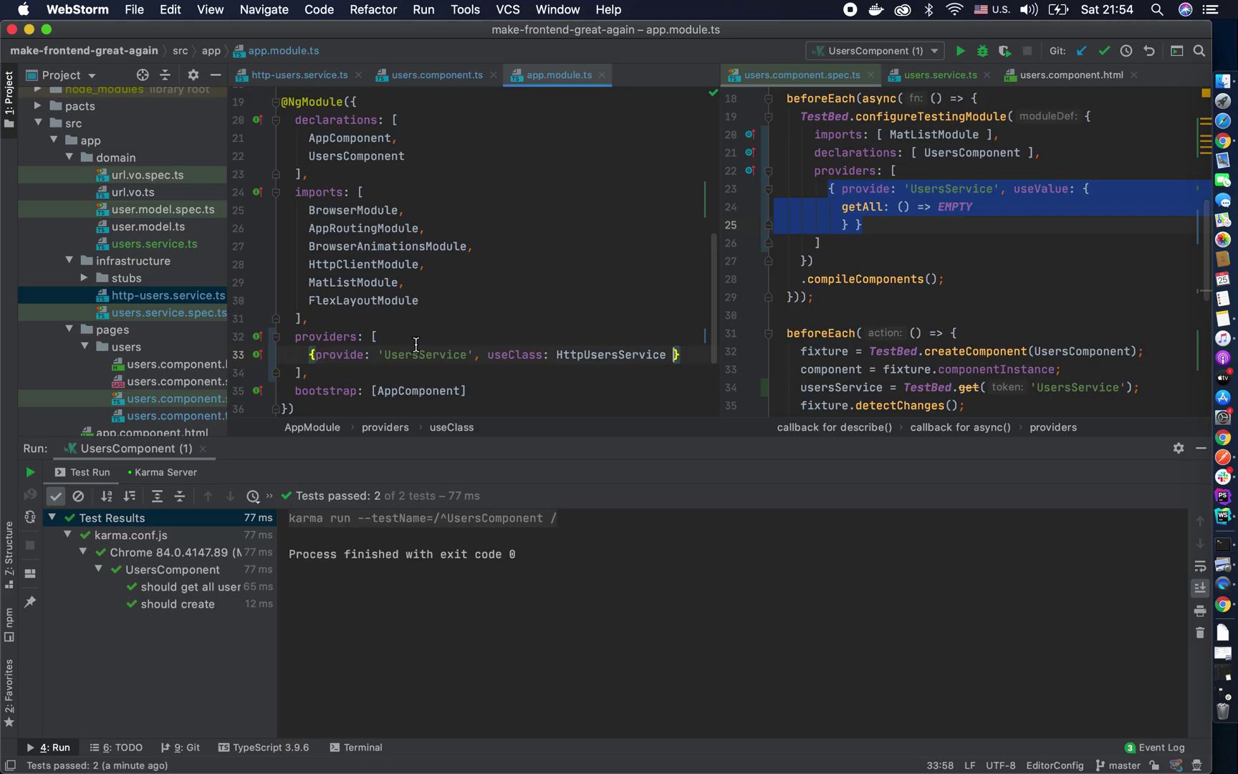
double_click(441, 354)
double_click(622, 355)
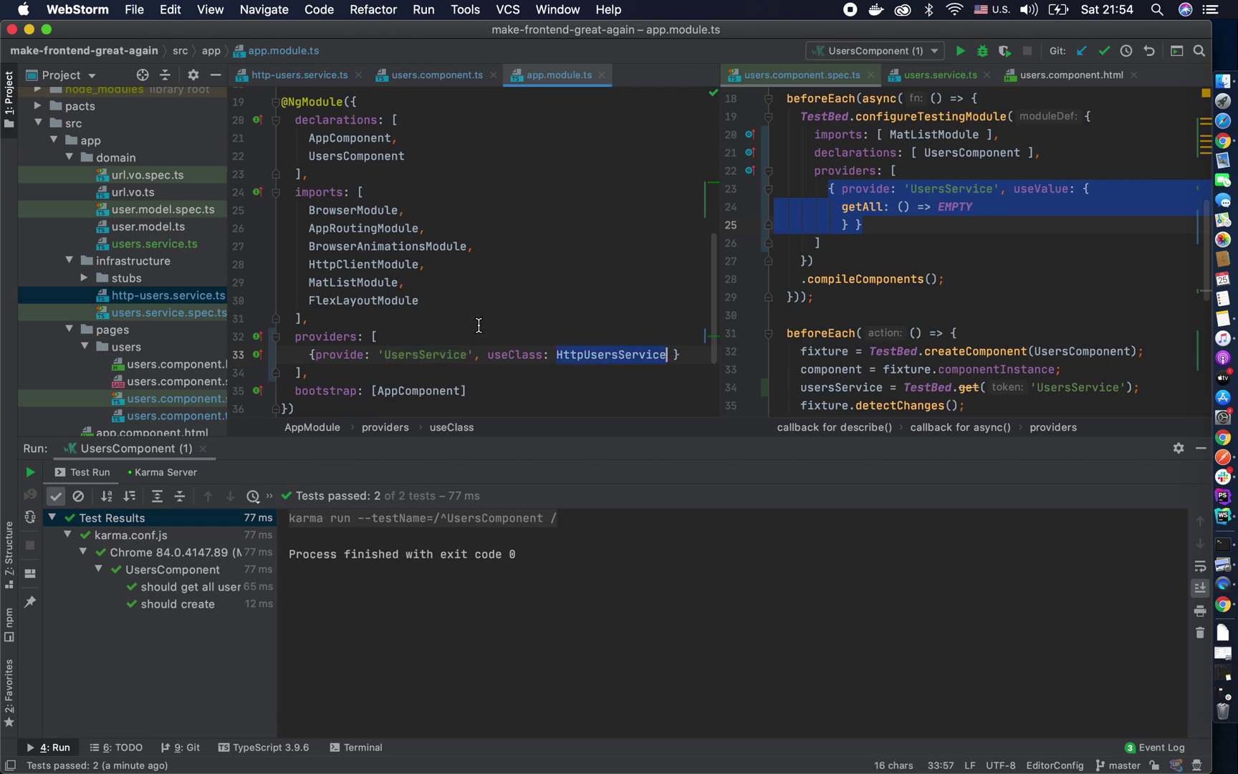
key("Up")
double_click(617, 358)
left_click(474, 338)
key("Return")
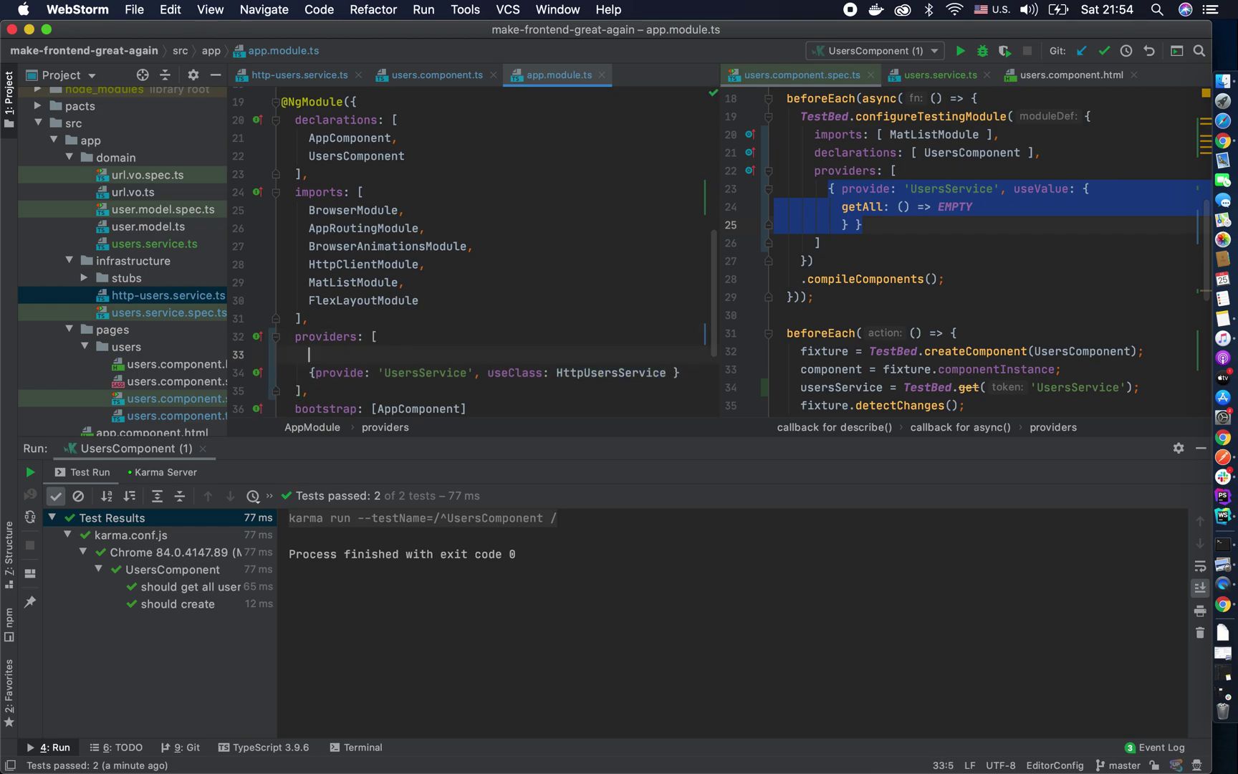
type("ser")
key("Return")
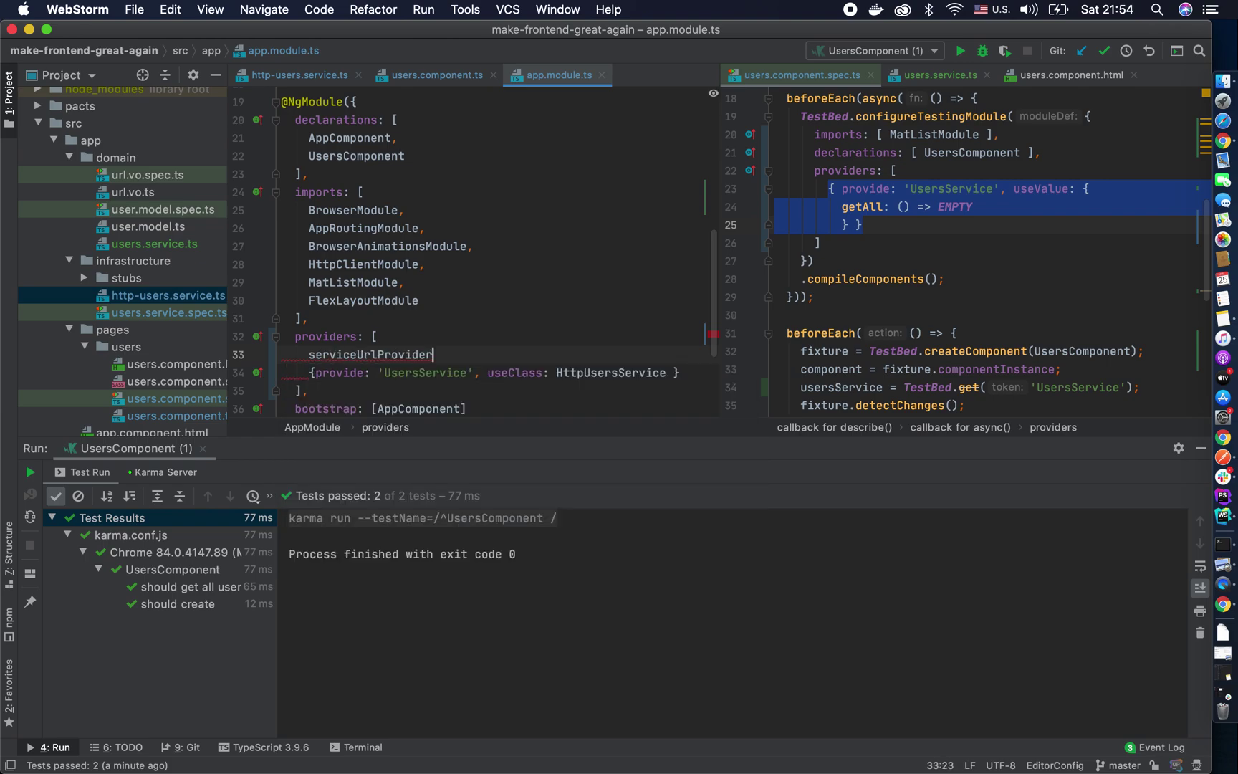
type(",")
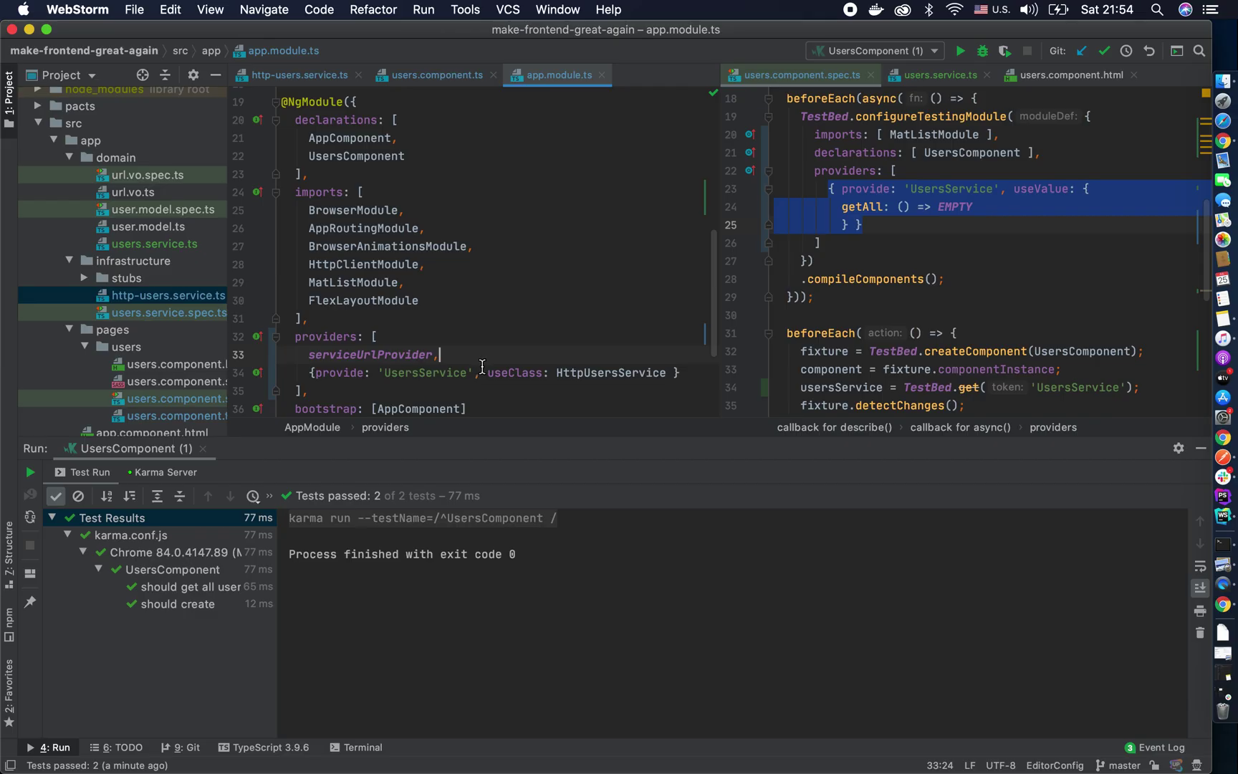
key("super+Tab")
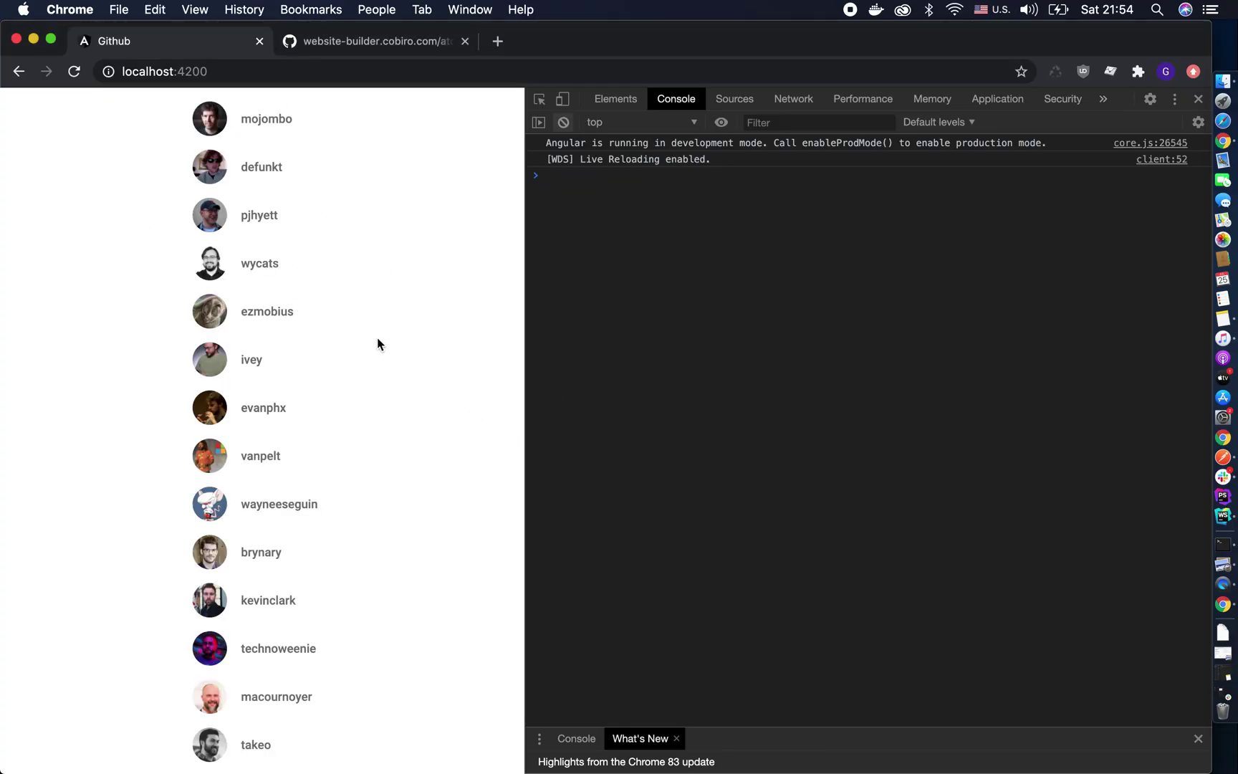
key("super+Tab")
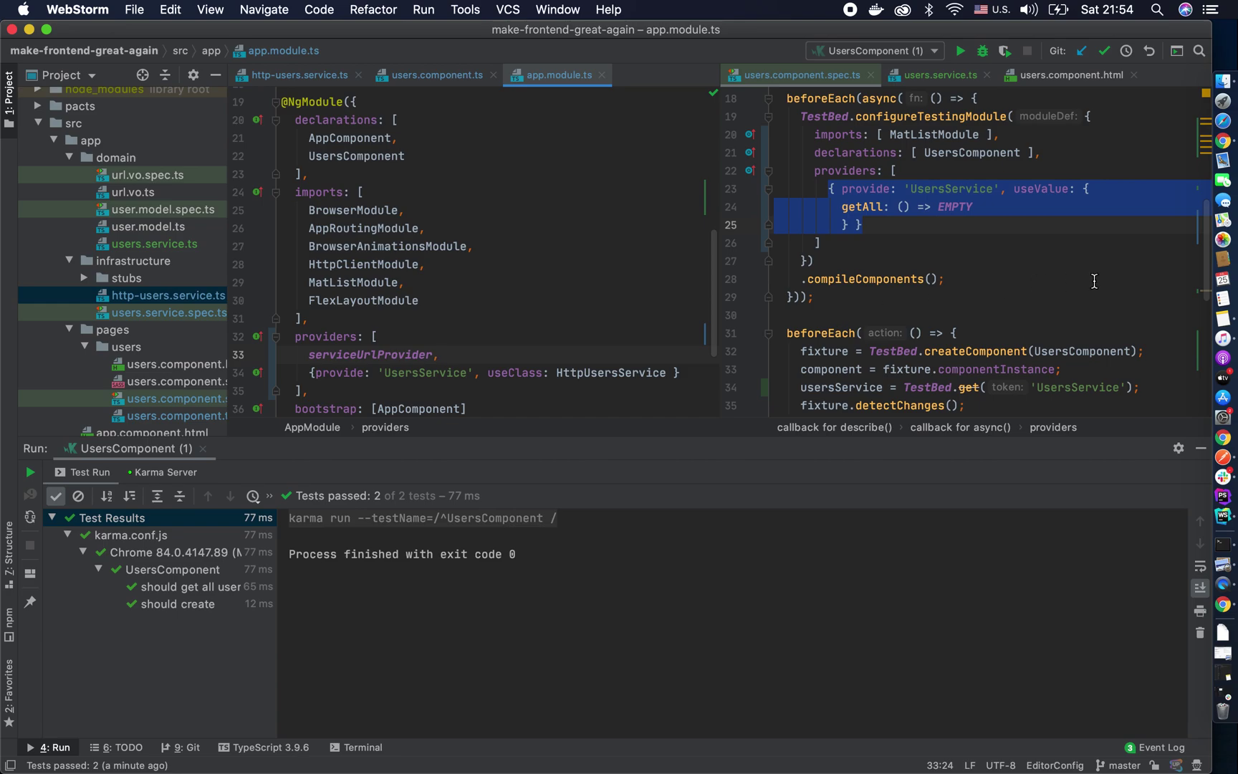
Split the spec's 'UsersService' provider object across lines and indent its getAll line
left_click(1038, 244)
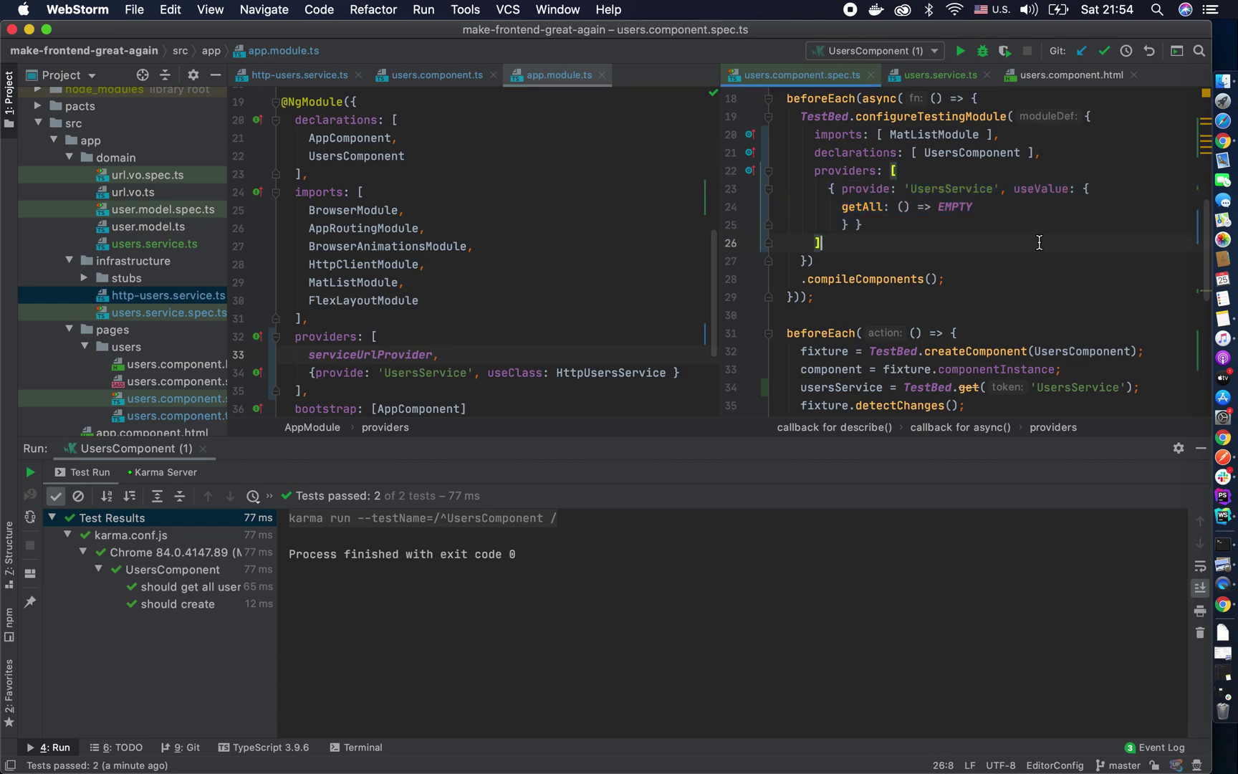
left_click(843, 188)
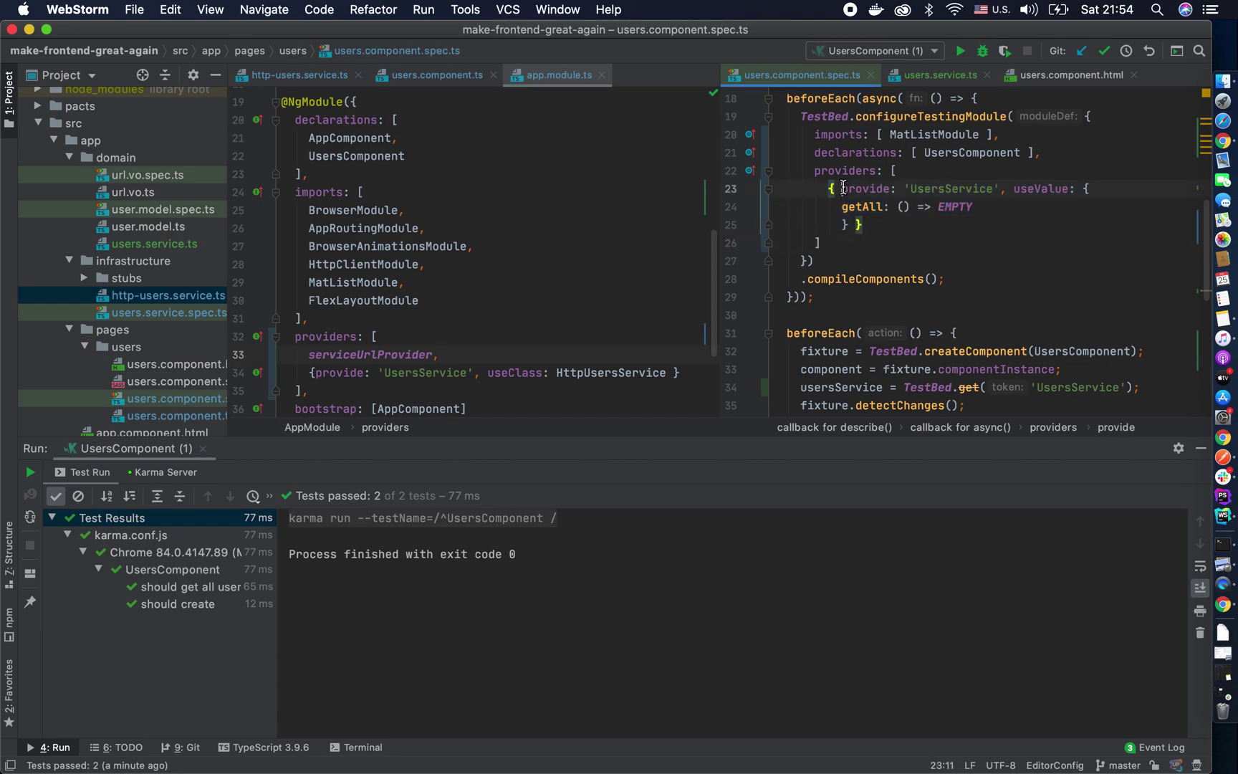
key("Return")
left_click(856, 243)
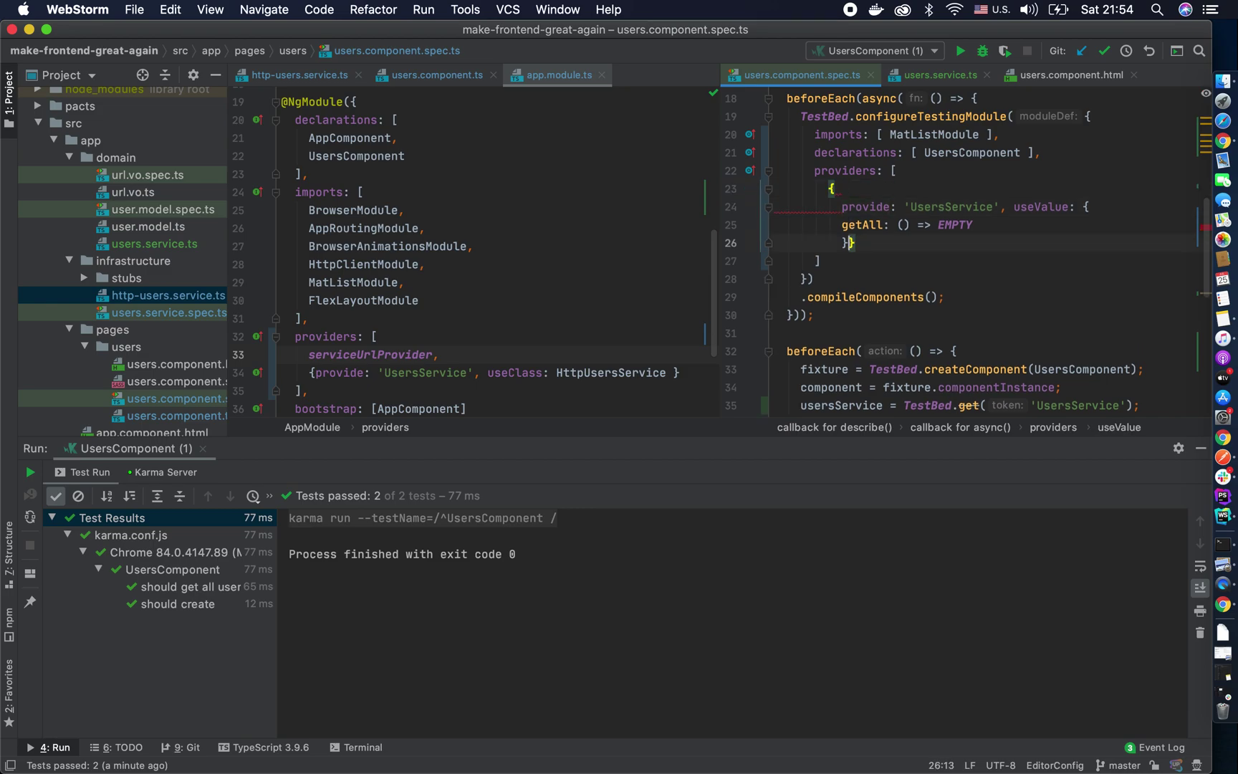
key("Return")
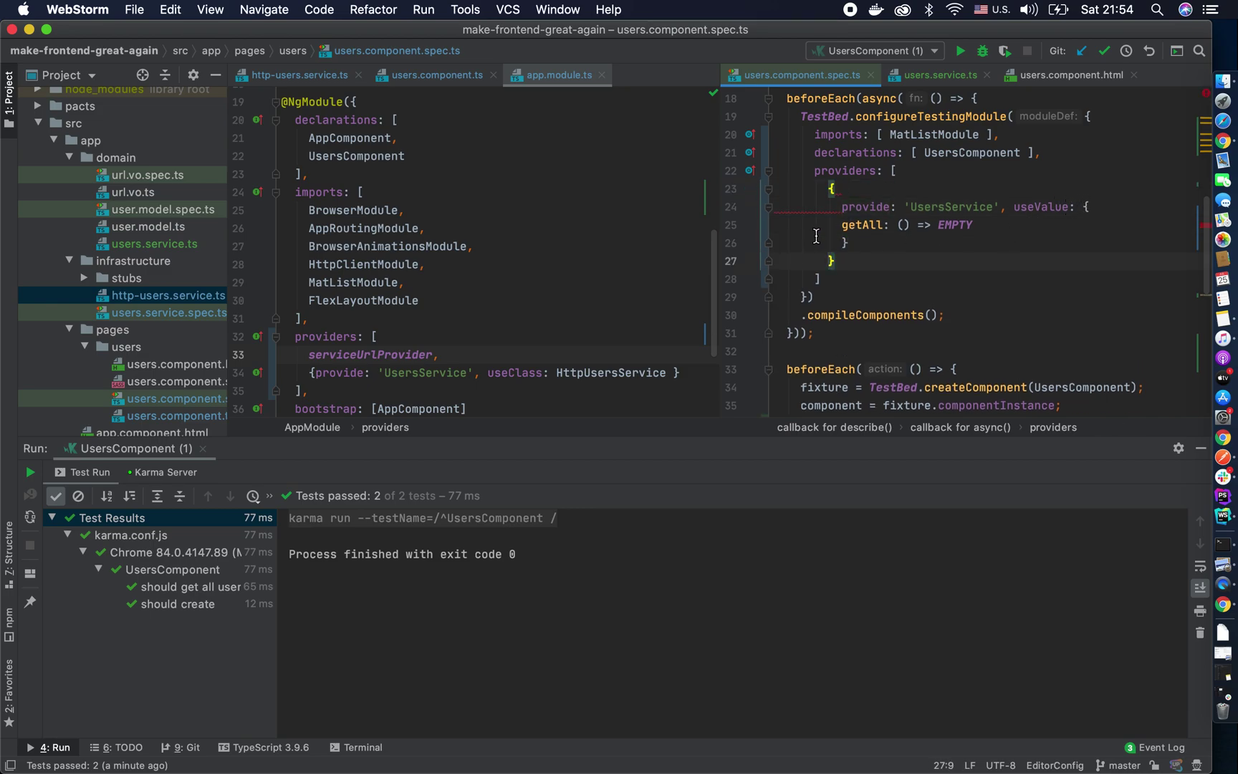
left_click(840, 226)
key("Tab")
left_click(875, 189)
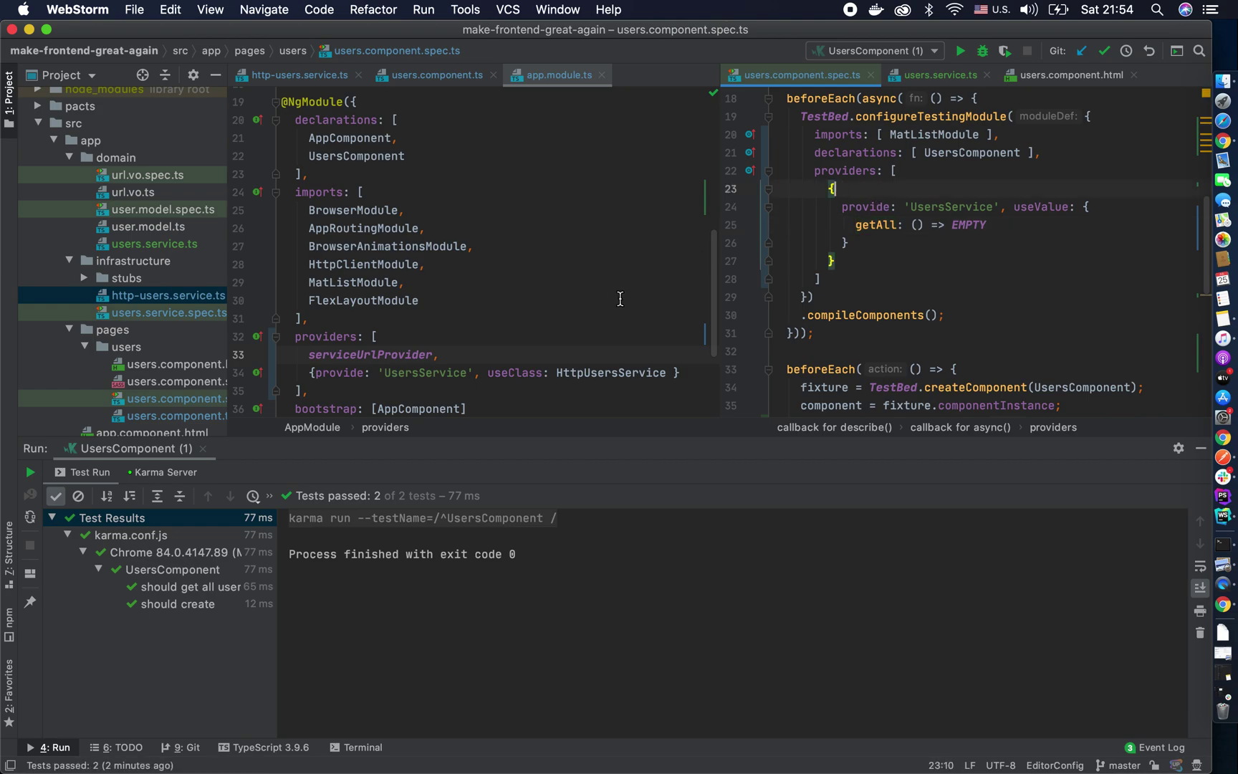
scroll(977, 299, "down", 2)
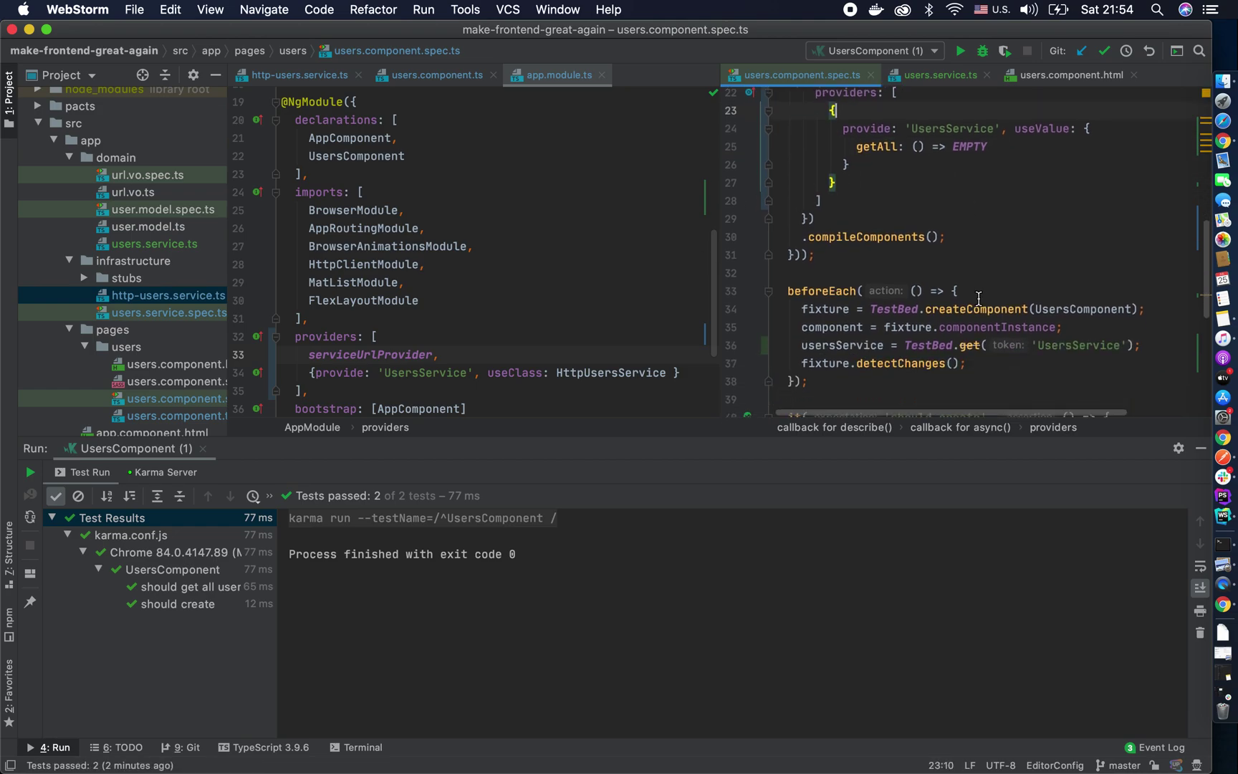
scroll(977, 299, "down", 2)
scroll(978, 299, "down", 2)
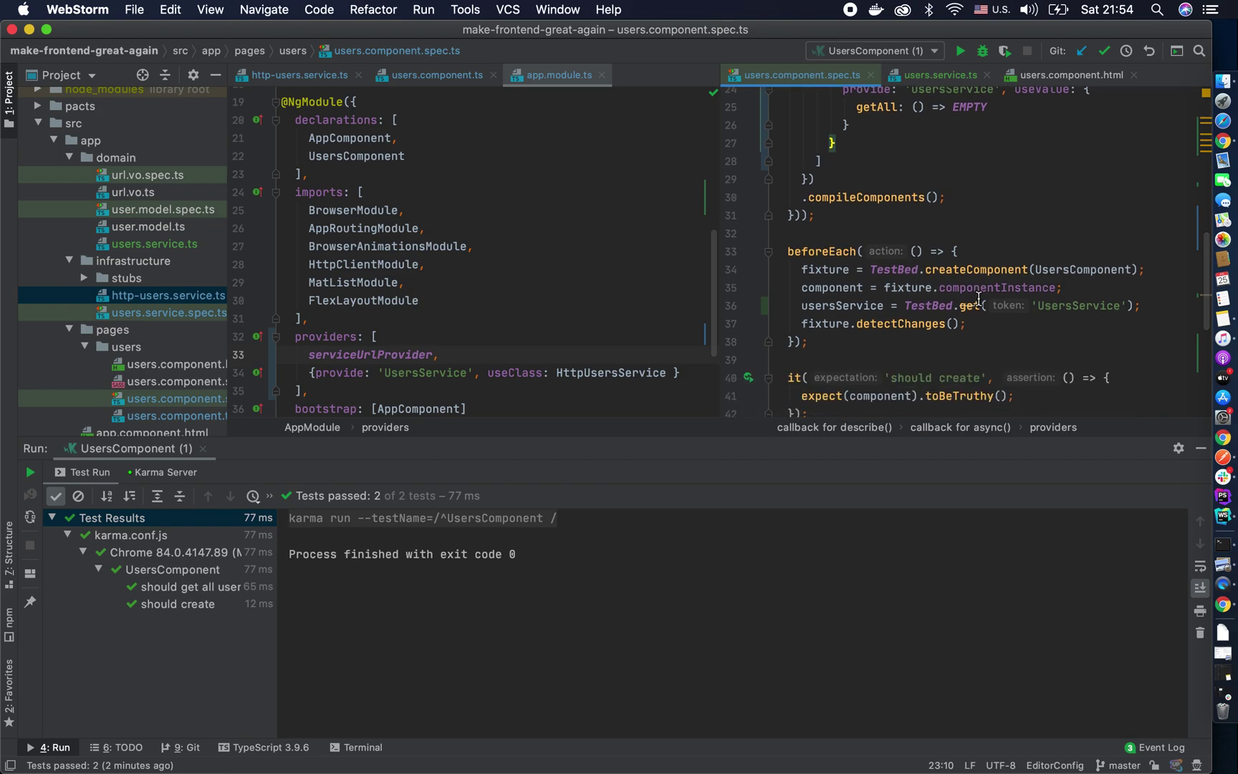